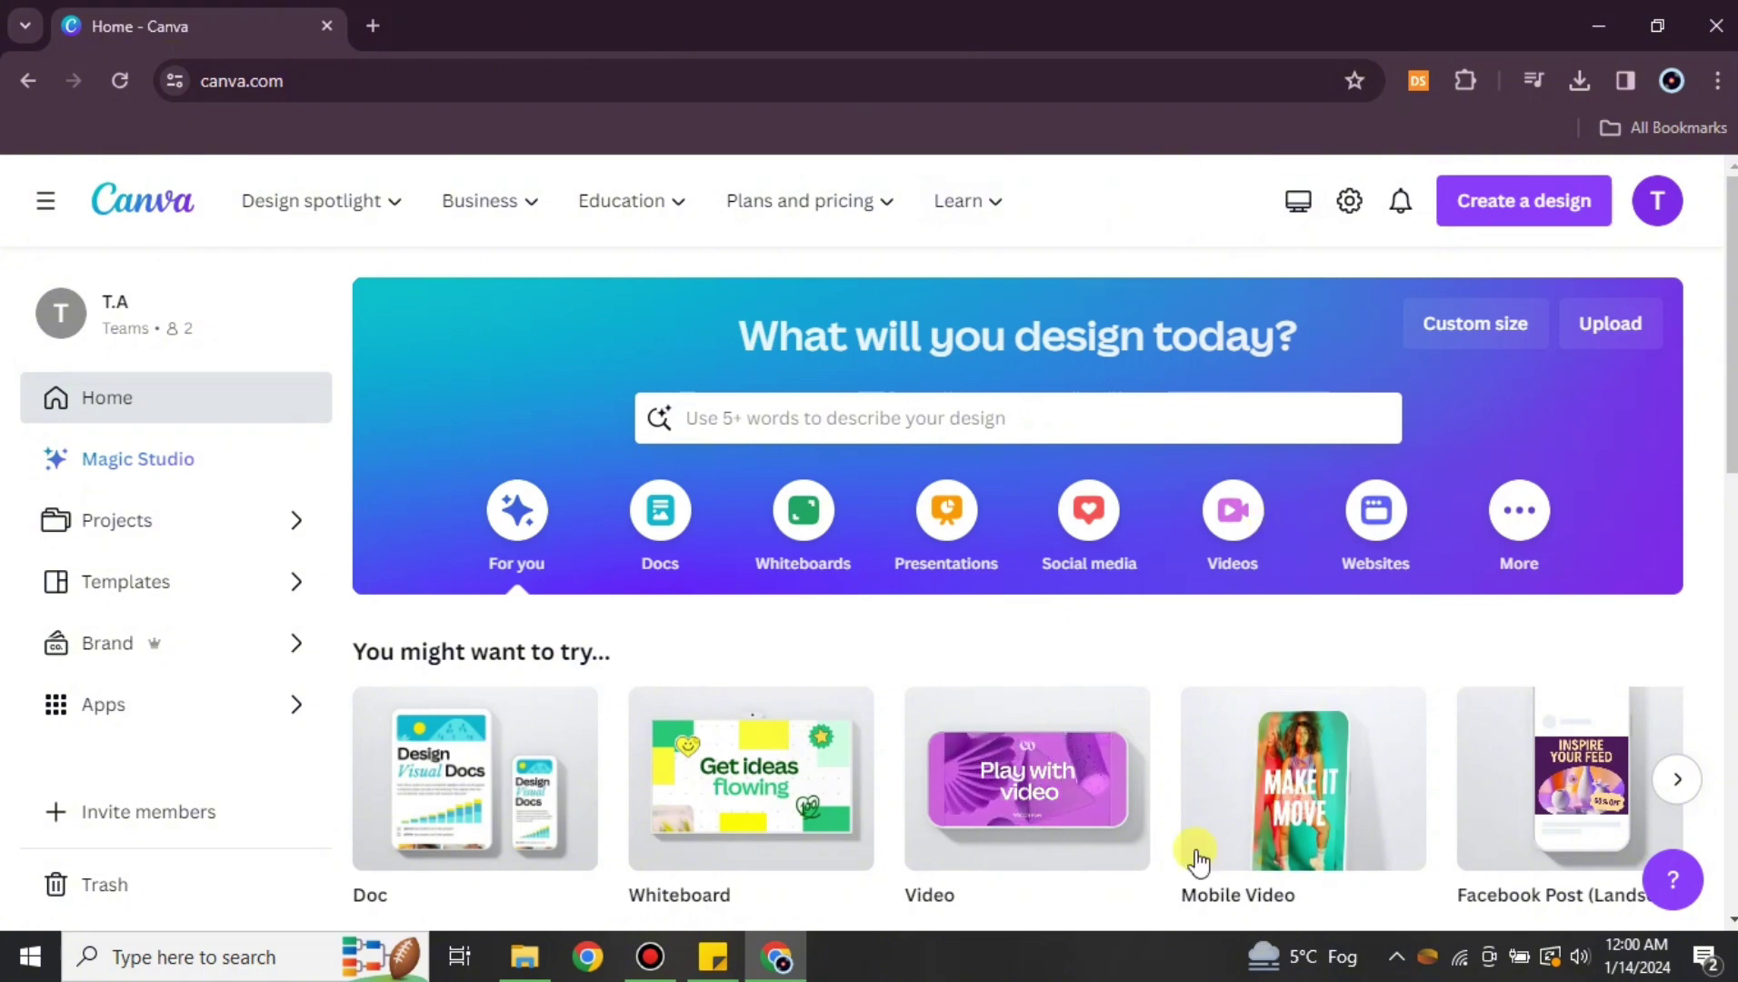
Create a blank vertical Mobile Video design from the Videos formats on the home page.
left_click(1264, 491)
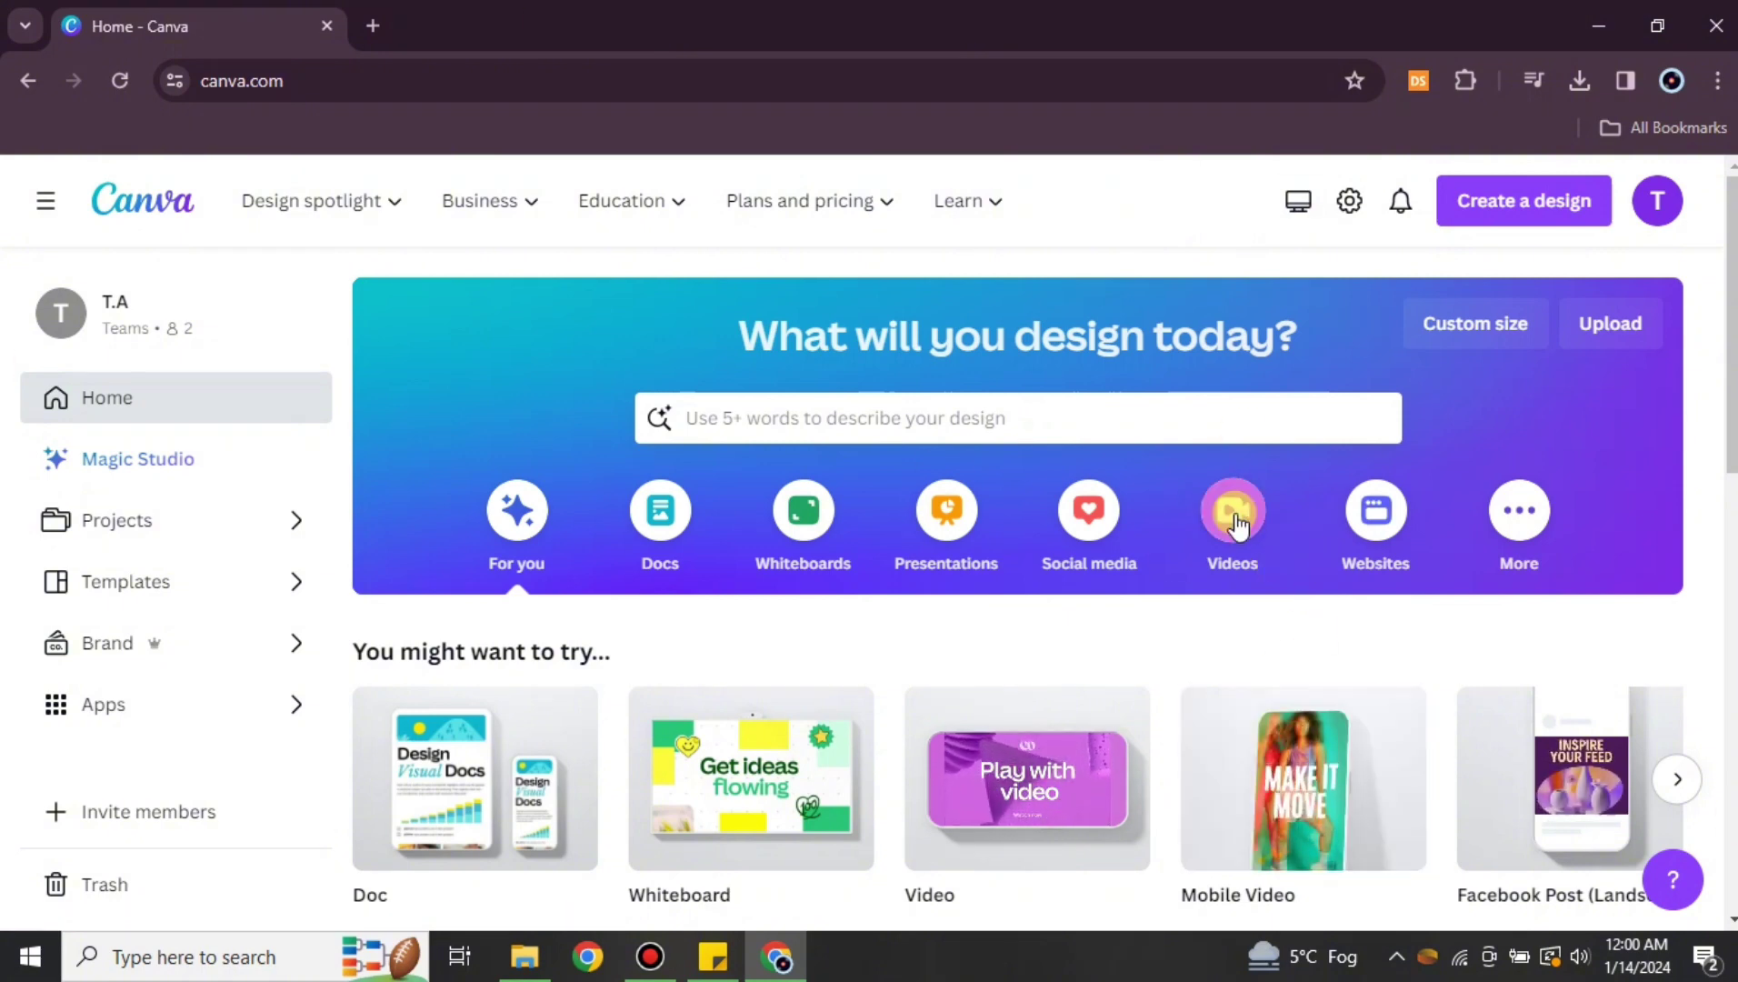
scroll(457, 768, "down", 3)
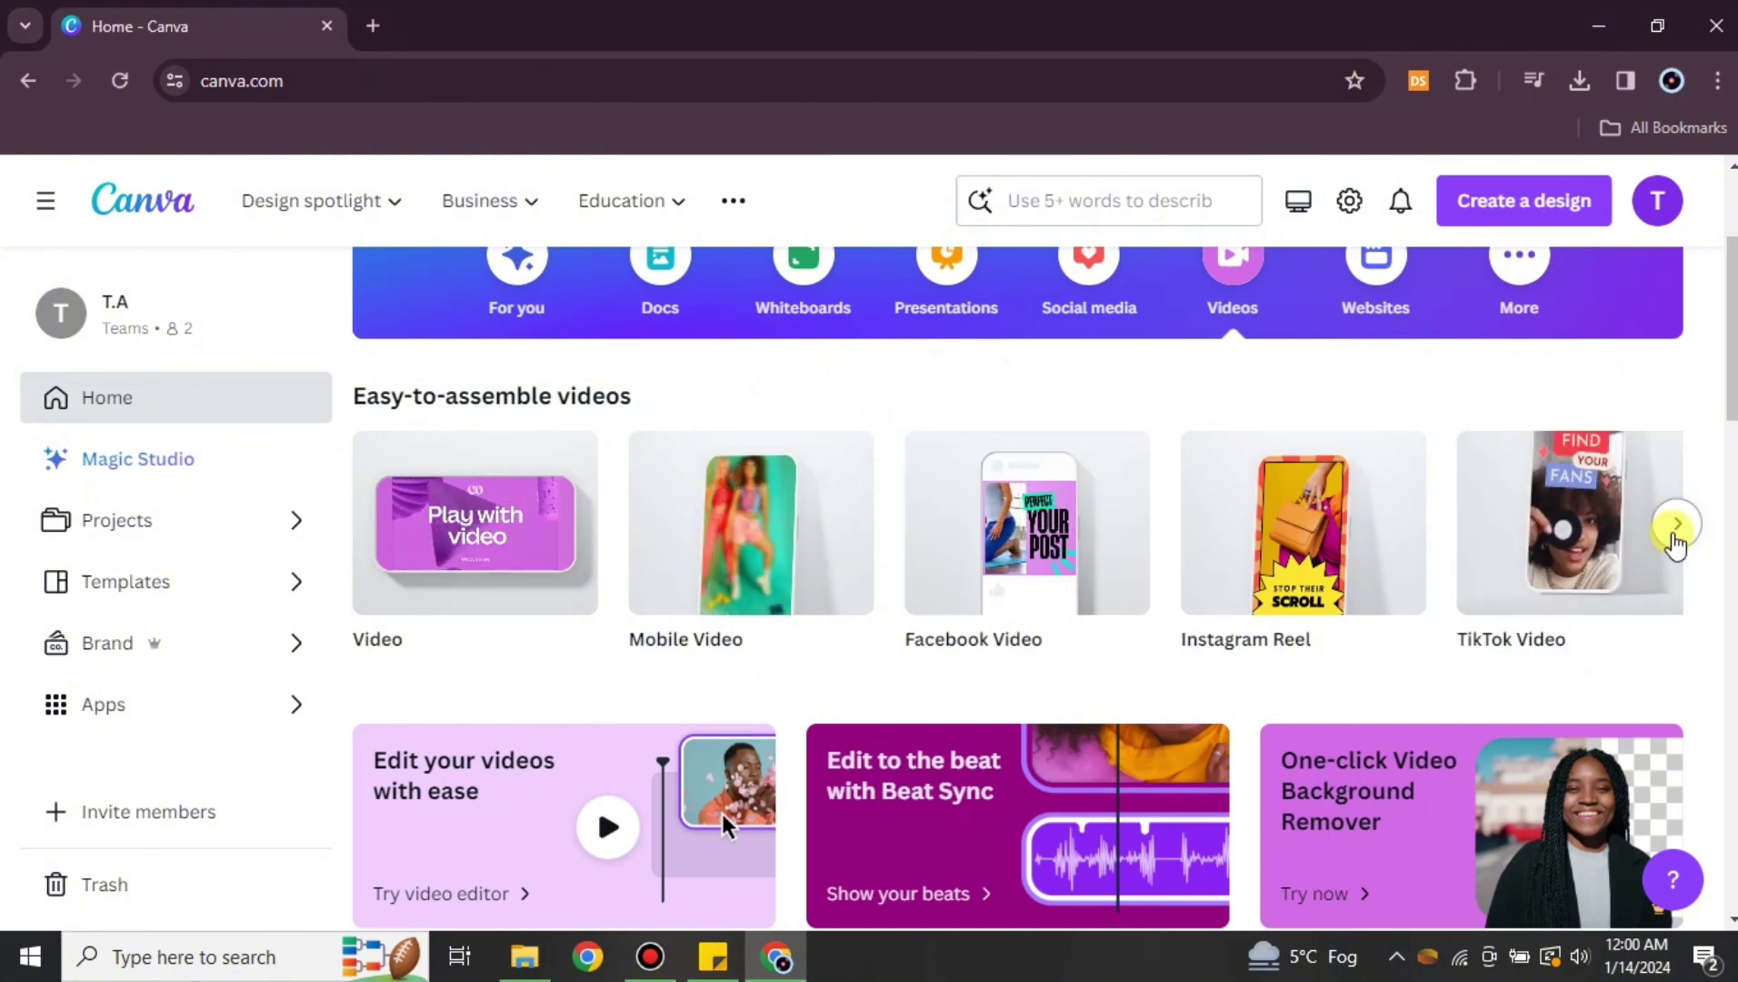
left_click(1677, 523)
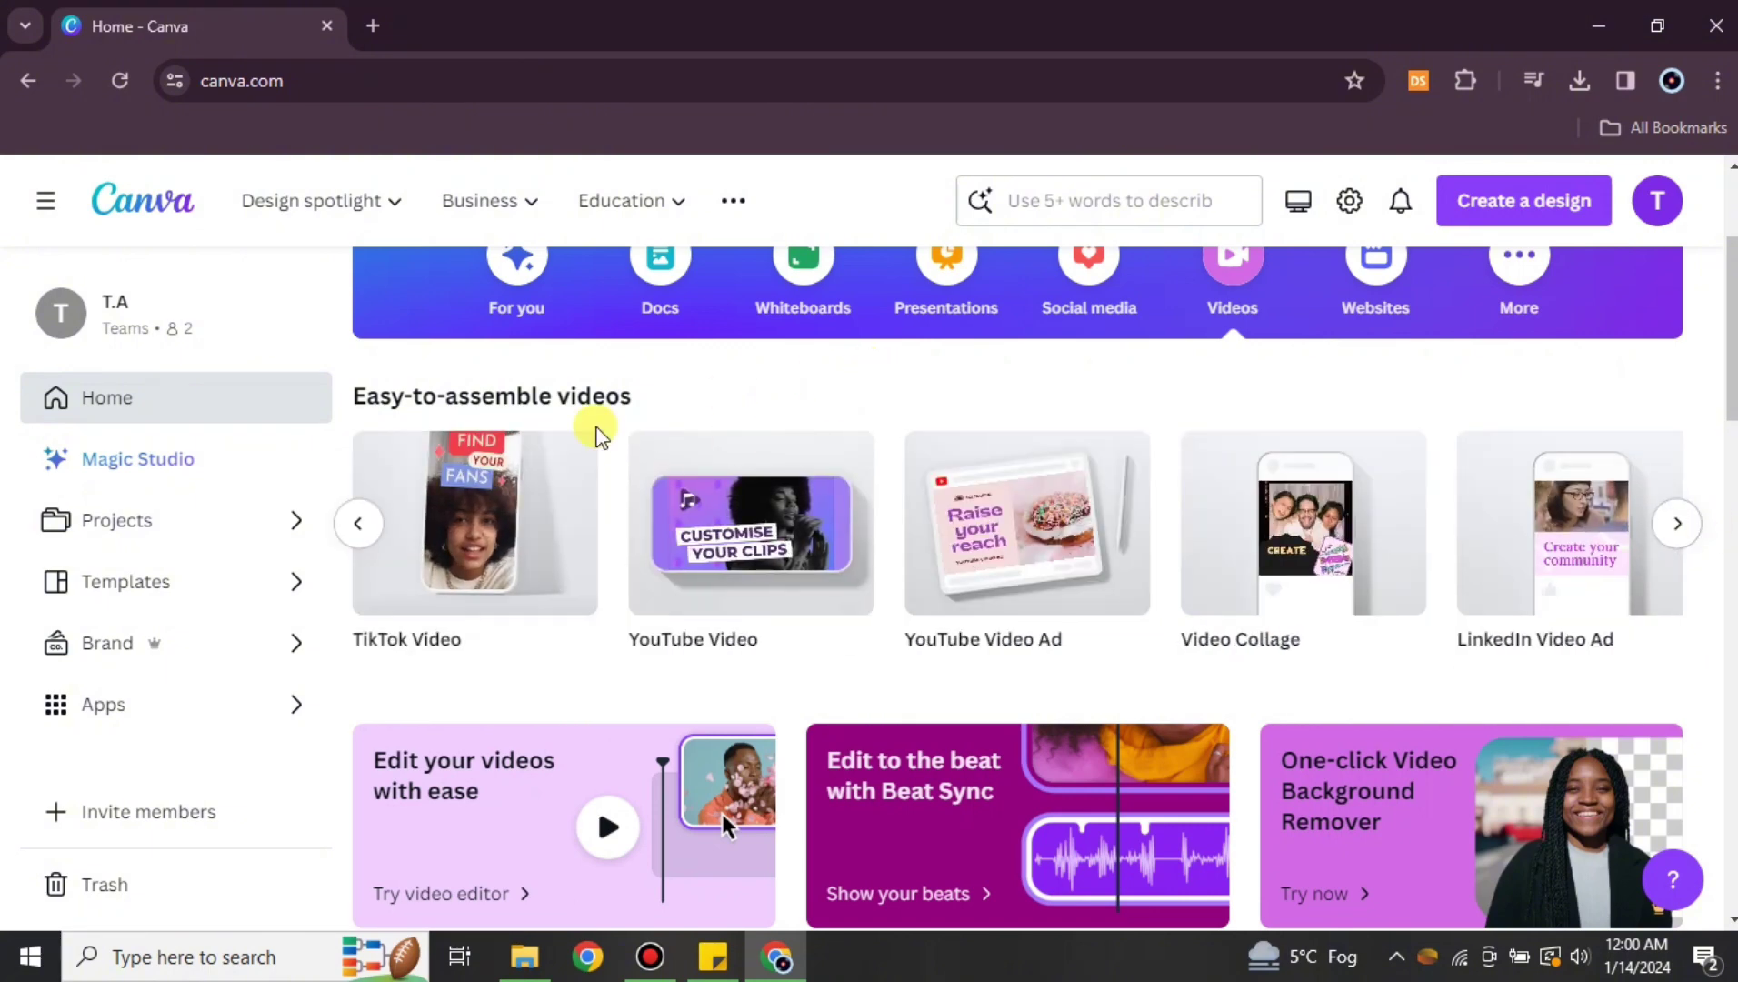
left_click(492, 509)
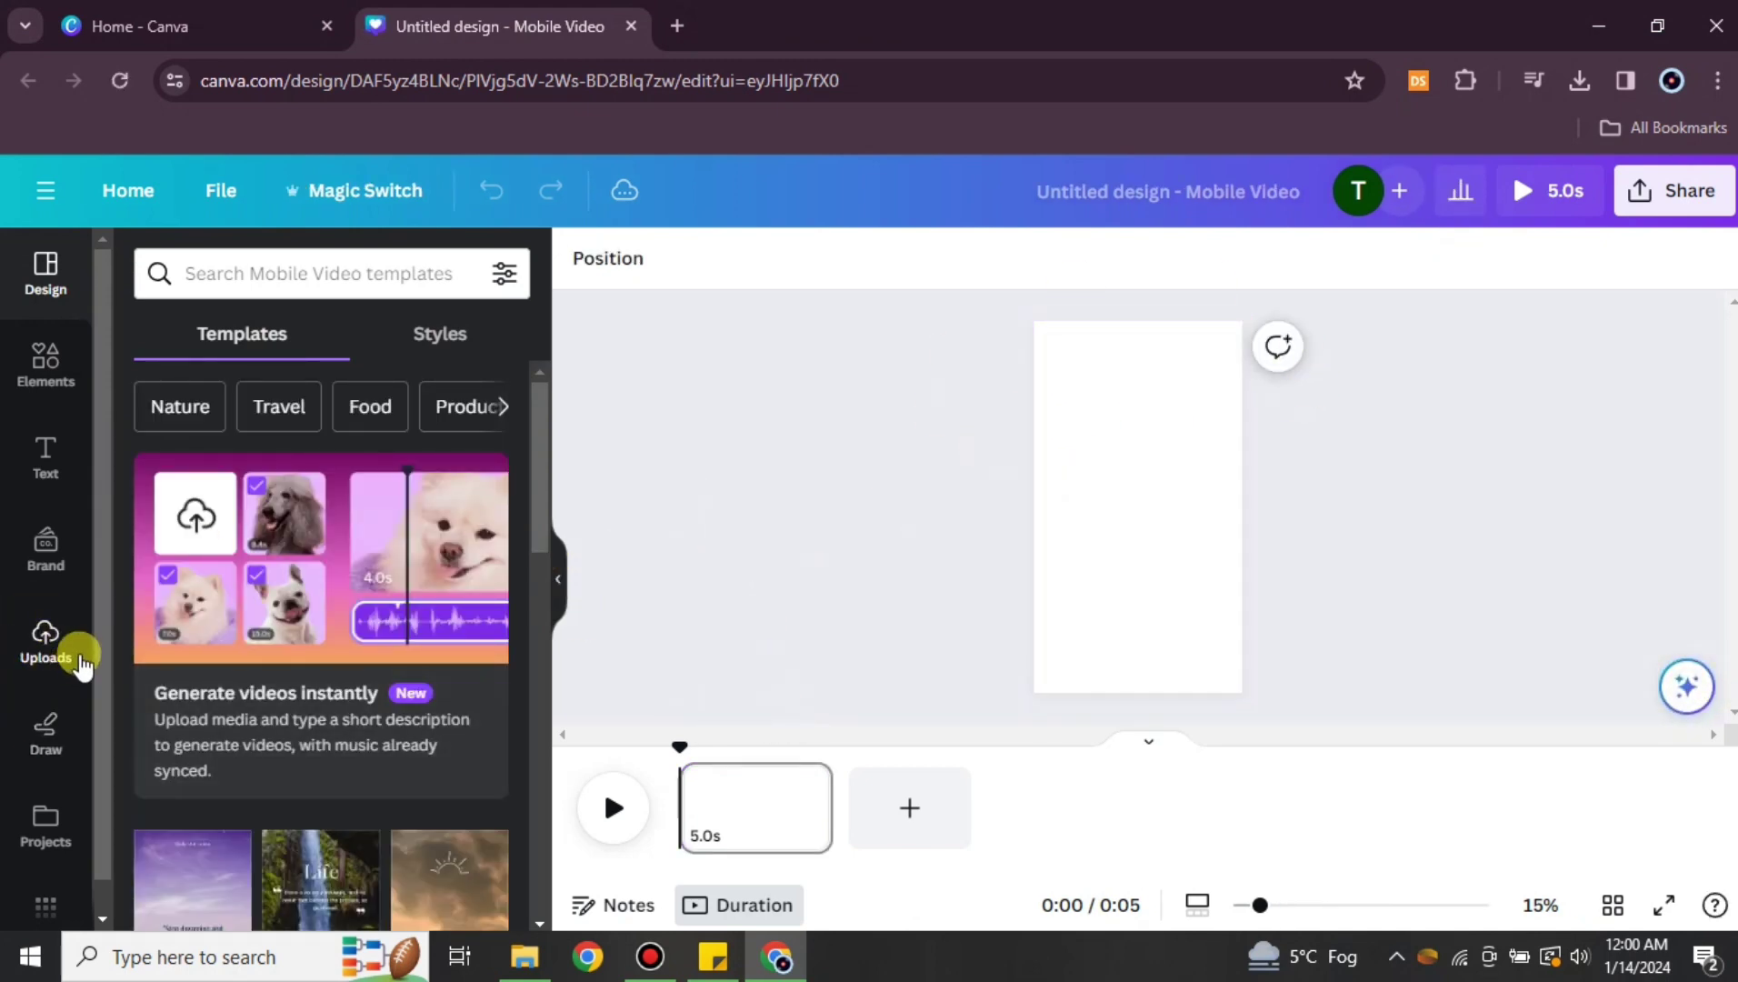
Upload the talking-man video and add the 1:49 clip to the page.
left_click(43, 657)
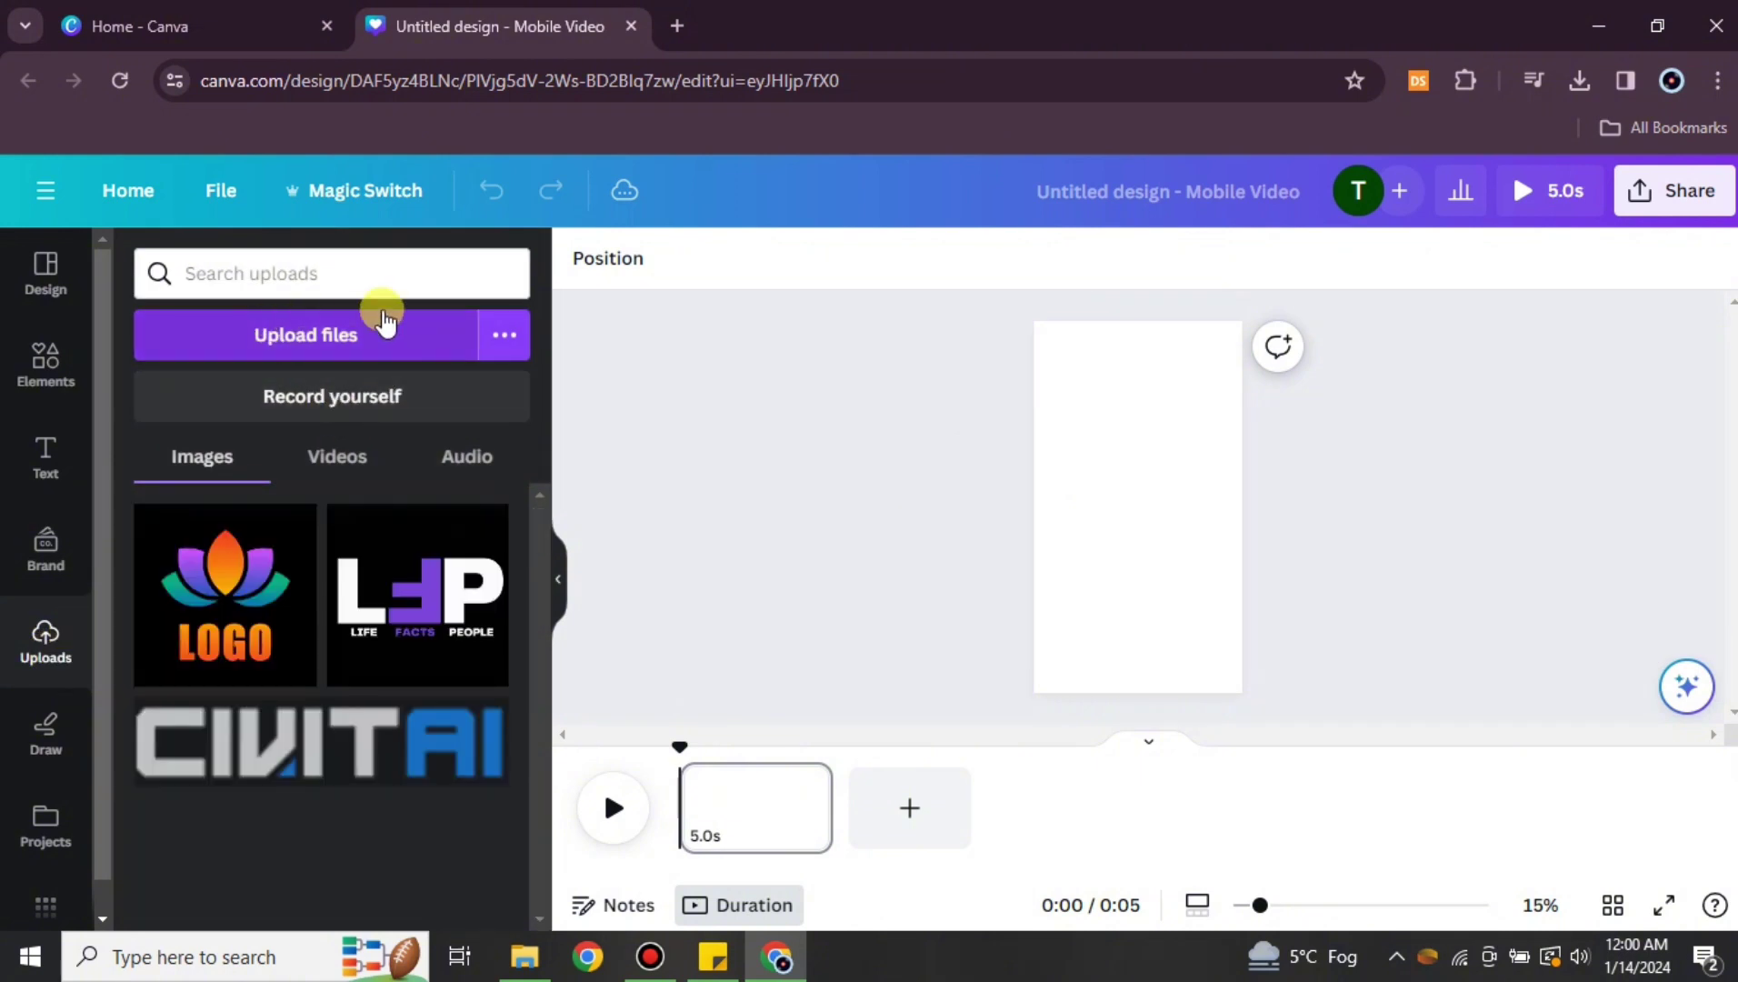
left_click(303, 329)
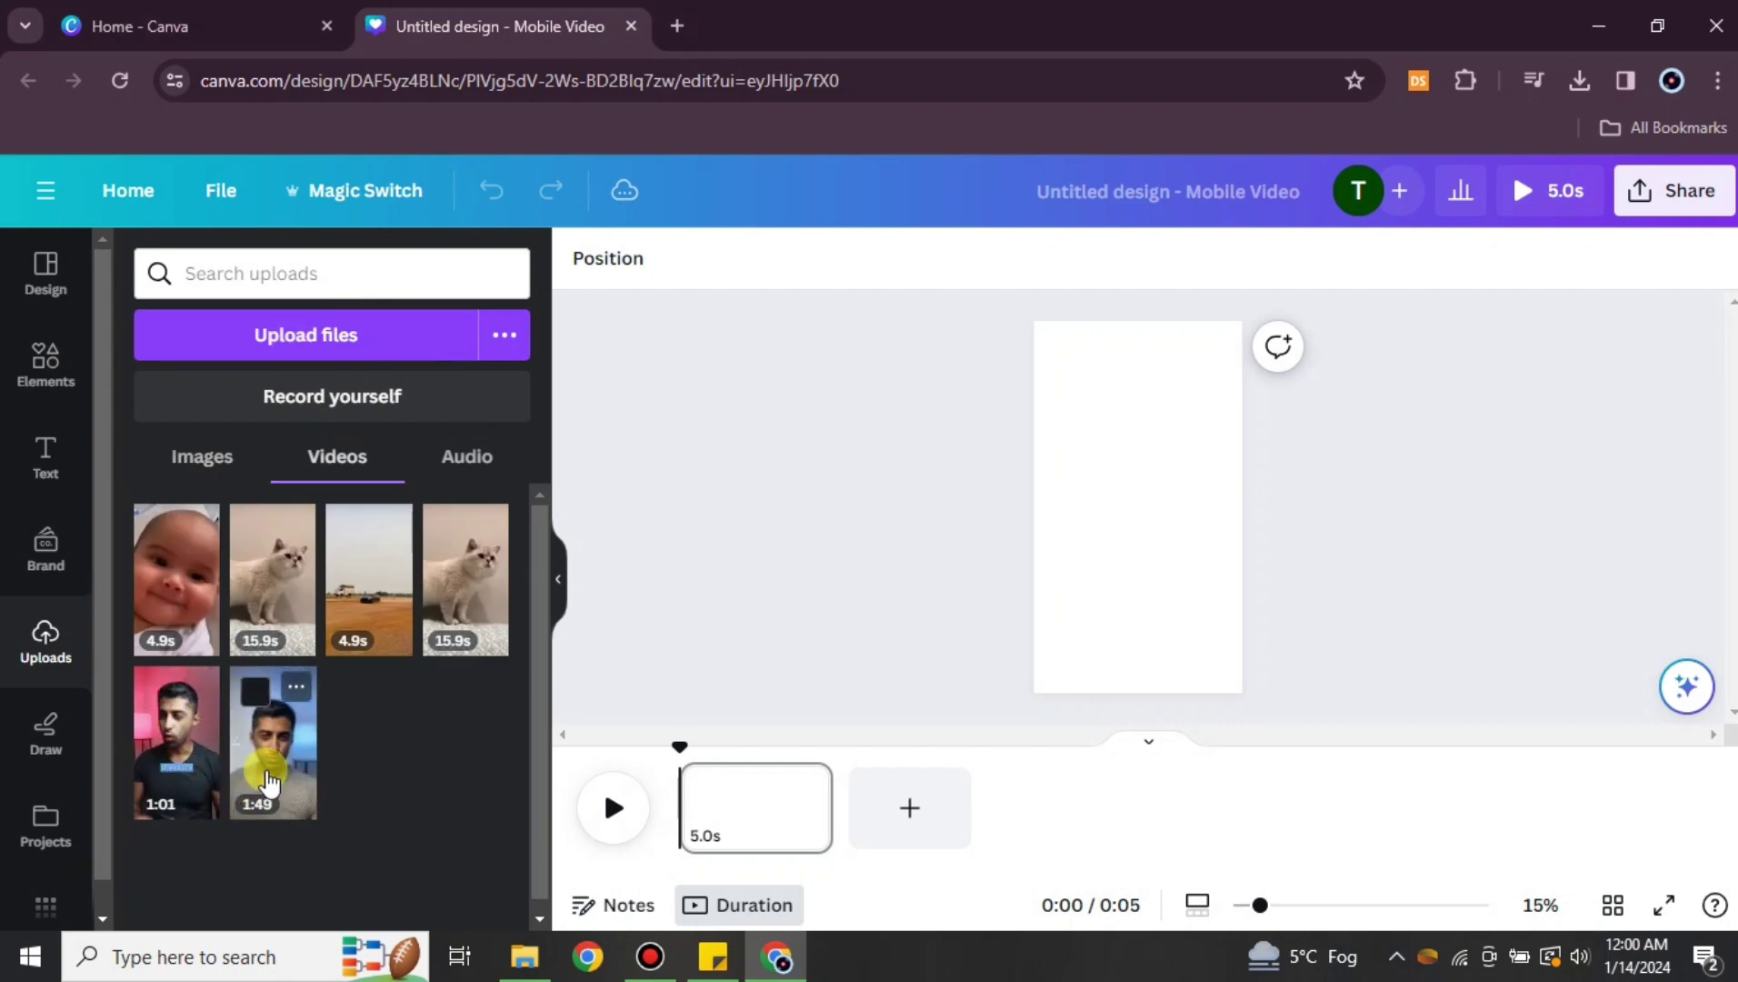
left_click(286, 733)
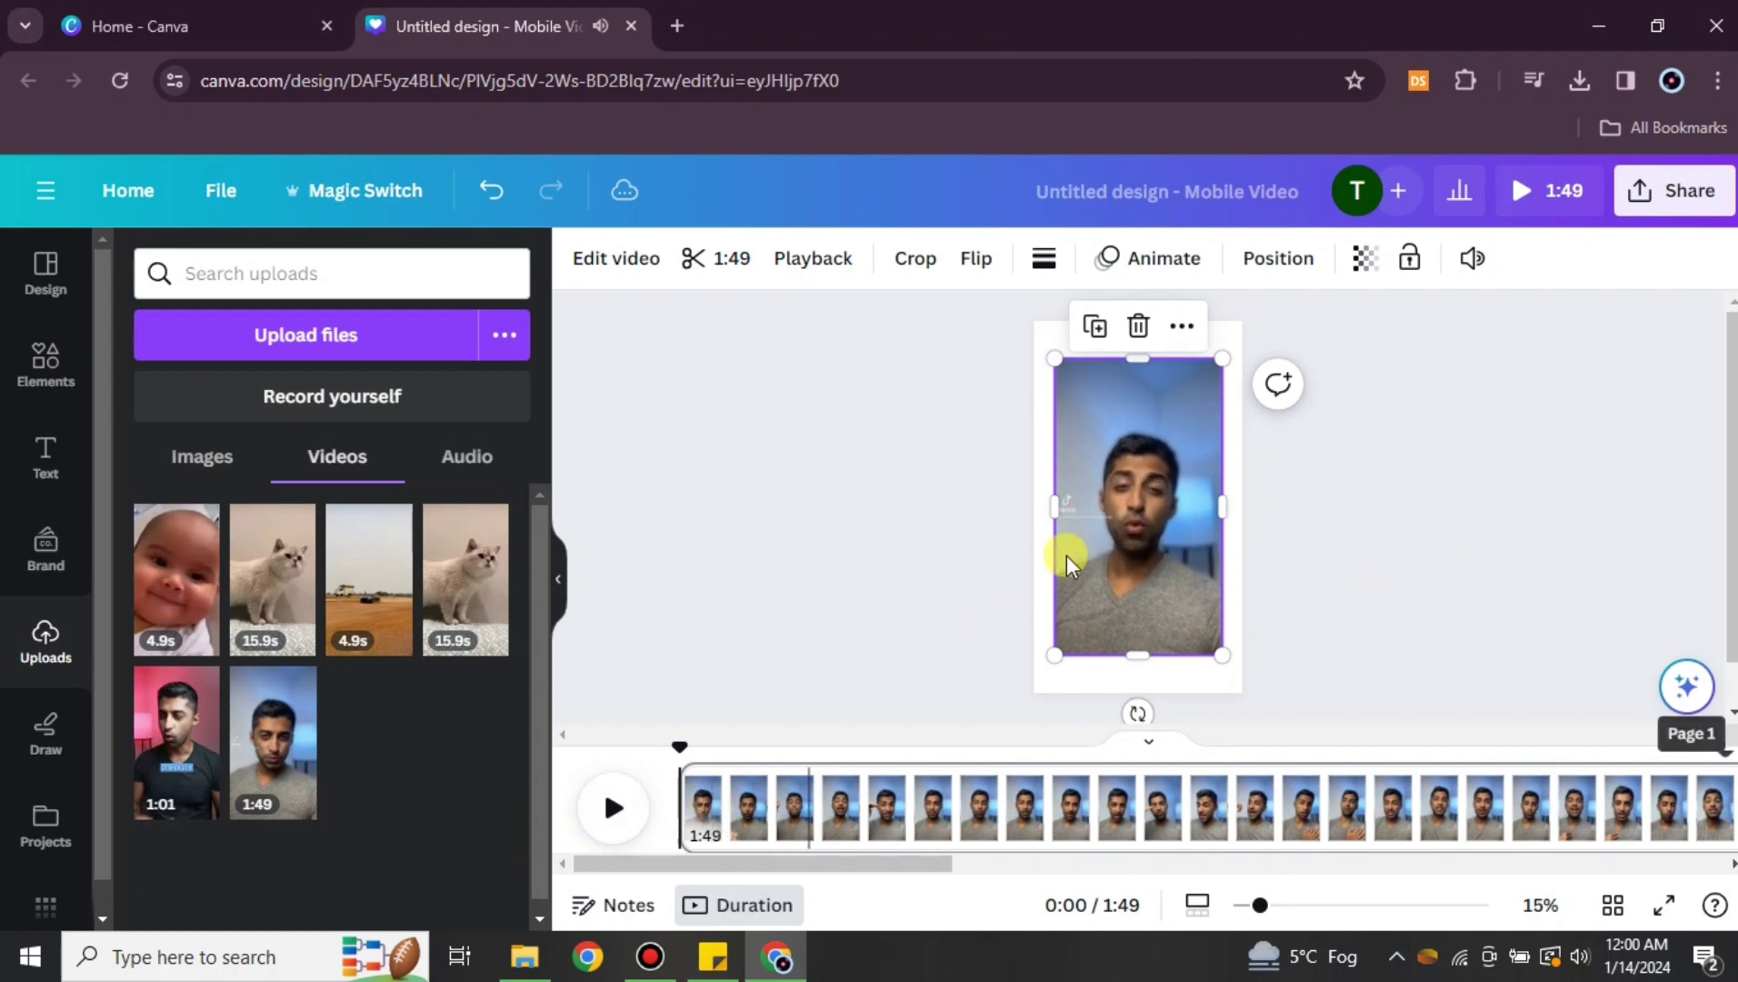
Move the clip to the top-left corner and enlarge it to fill the 1080×1915 frame.
left_click(1300, 435)
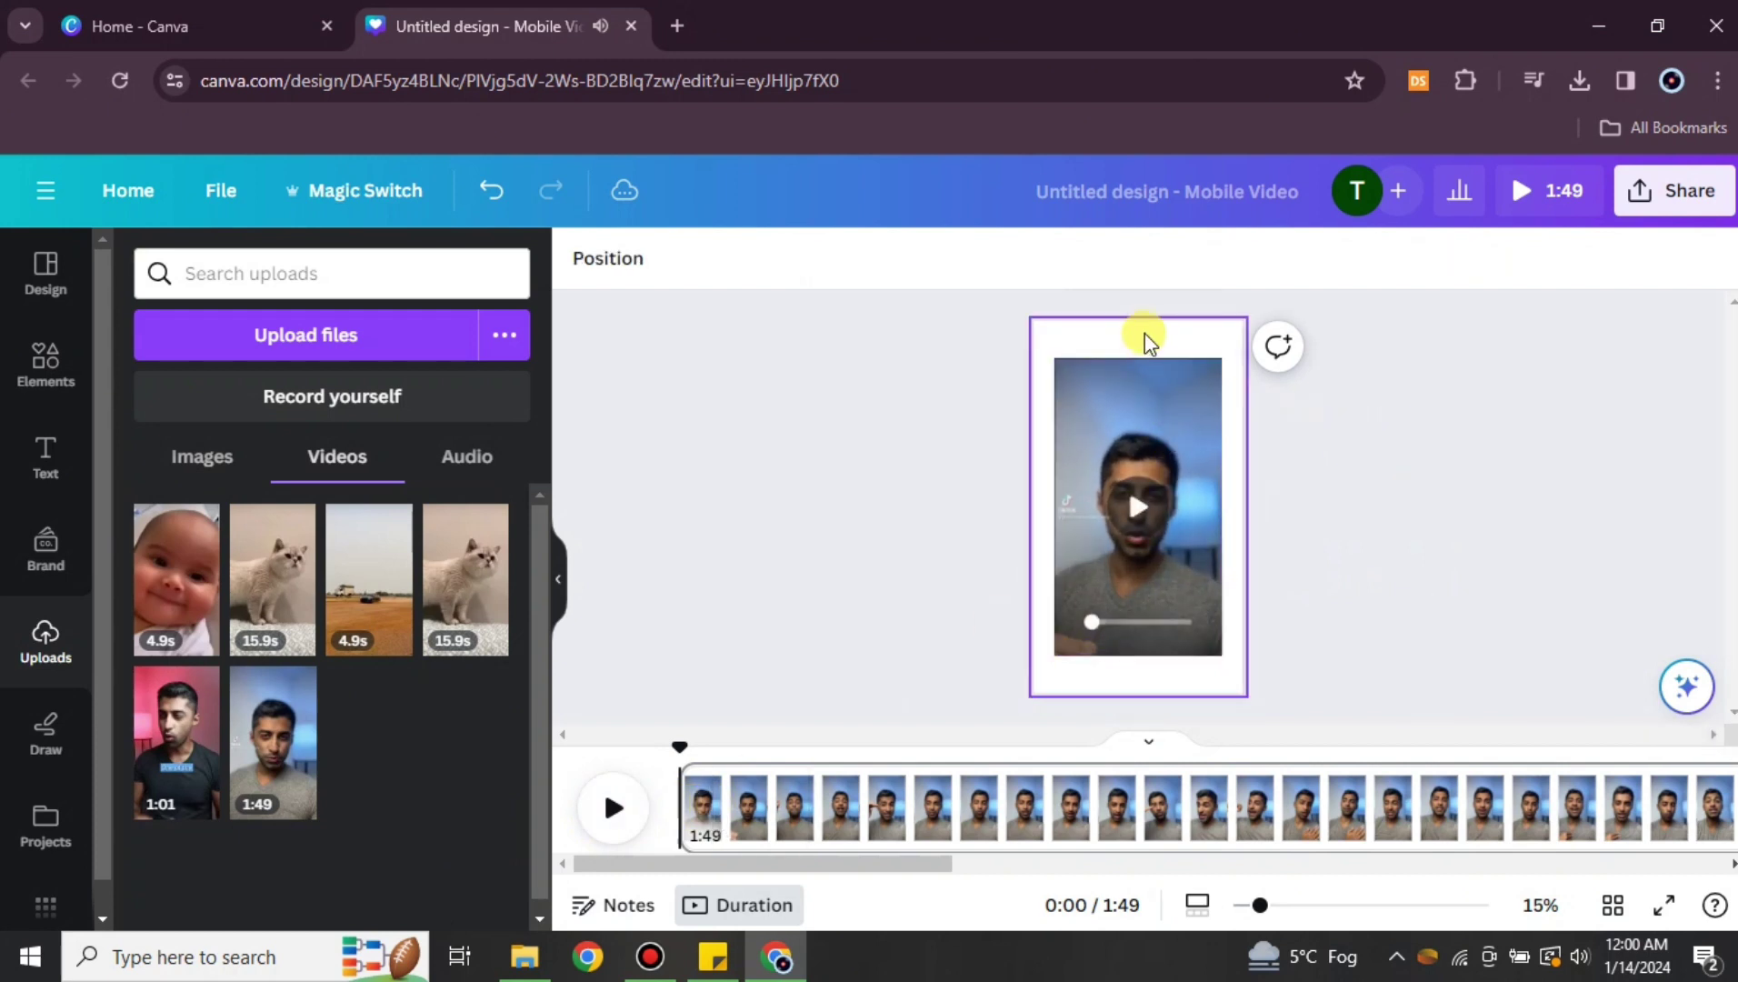
left_click_drag(1162, 437, 1148, 411)
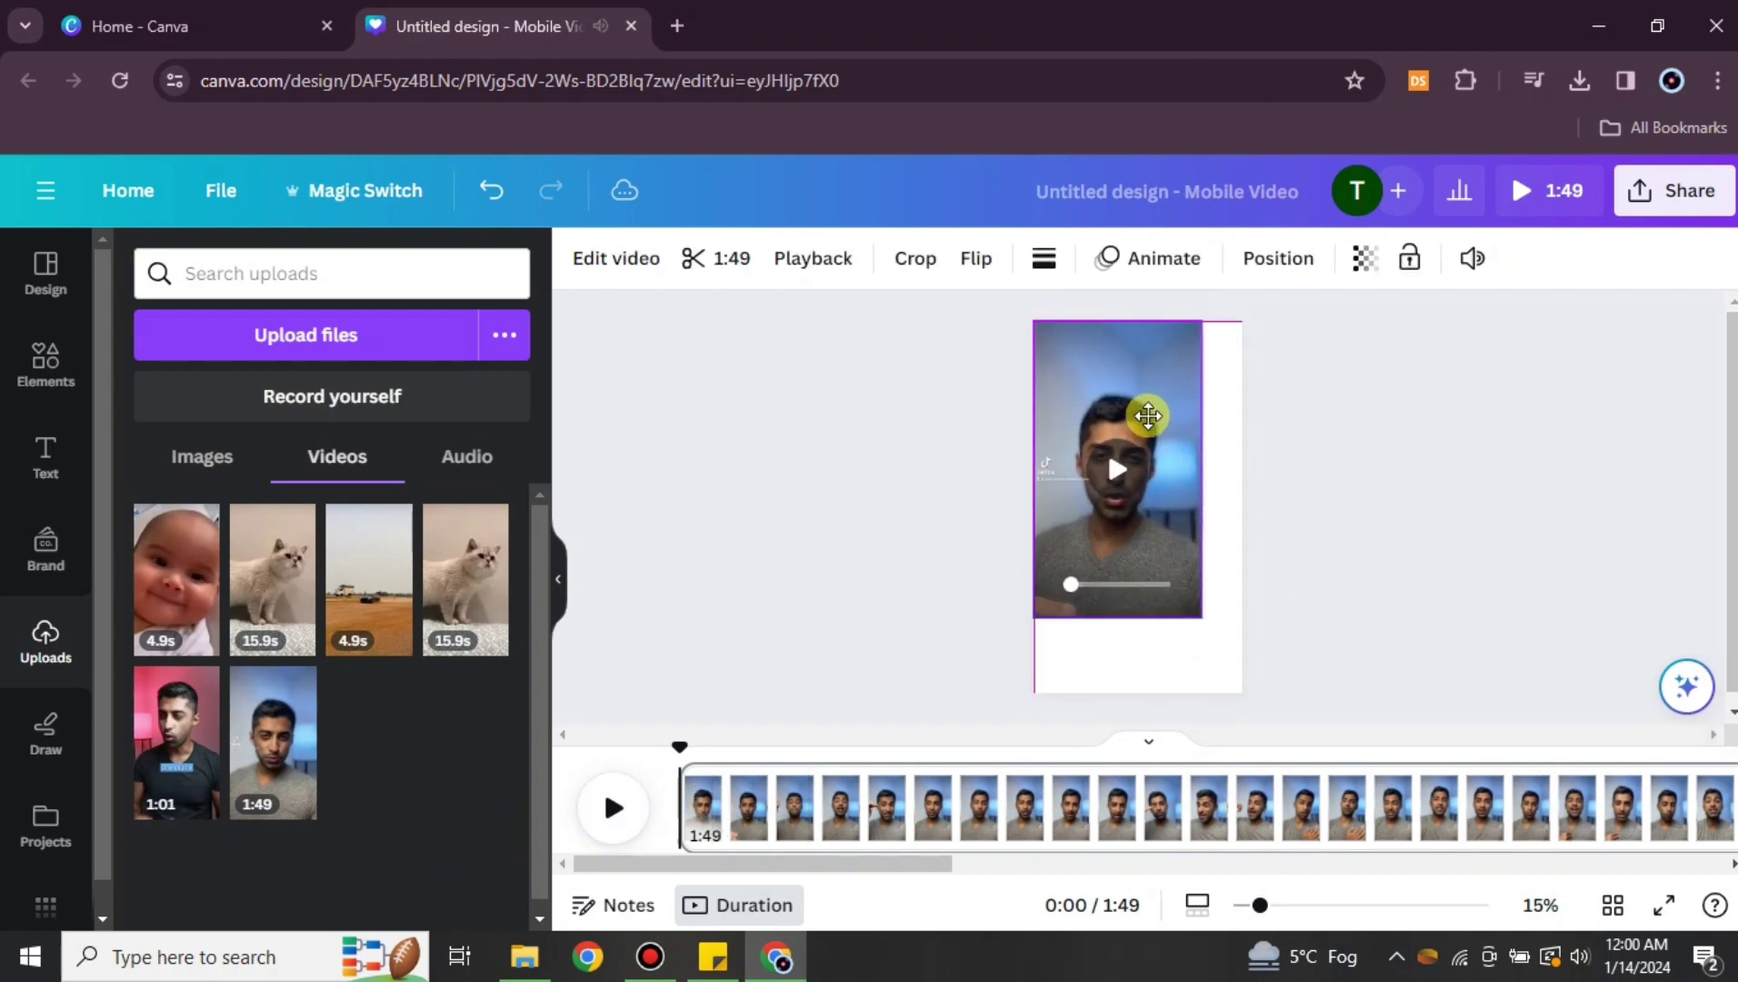
left_click_drag(1198, 619, 1242, 692)
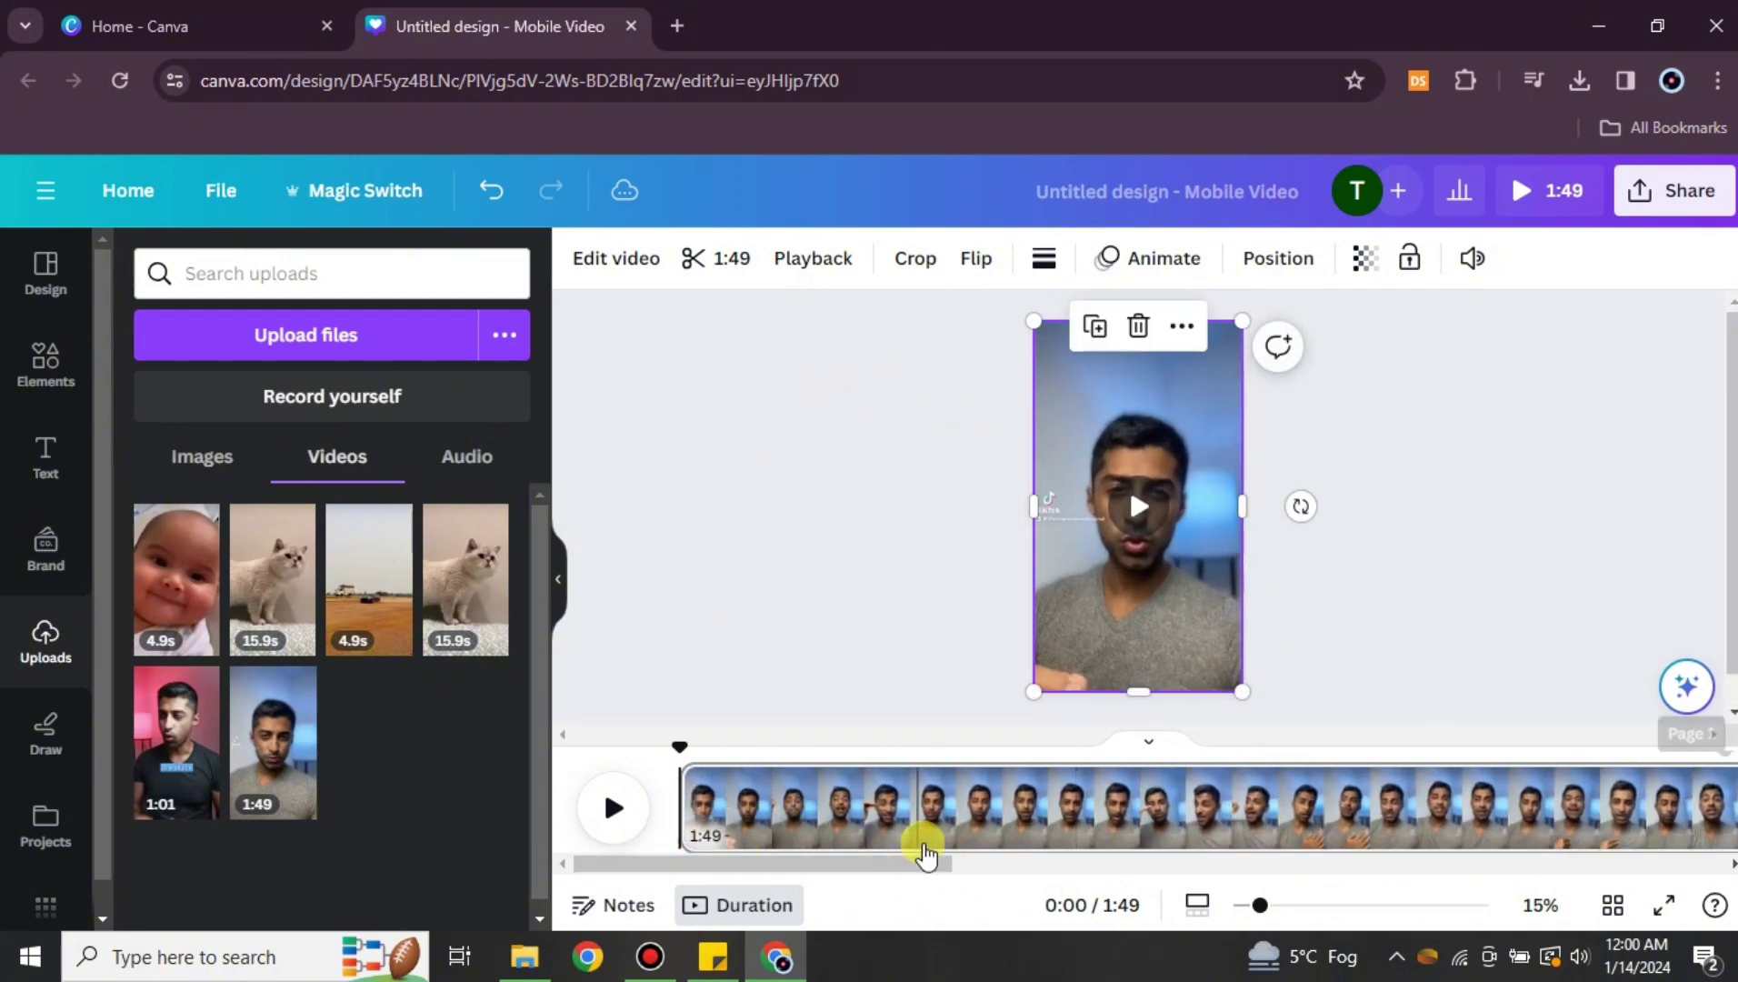
Trim the end of the talking clip so it runs 37.8 s instead of 1:49.
left_click(725, 269)
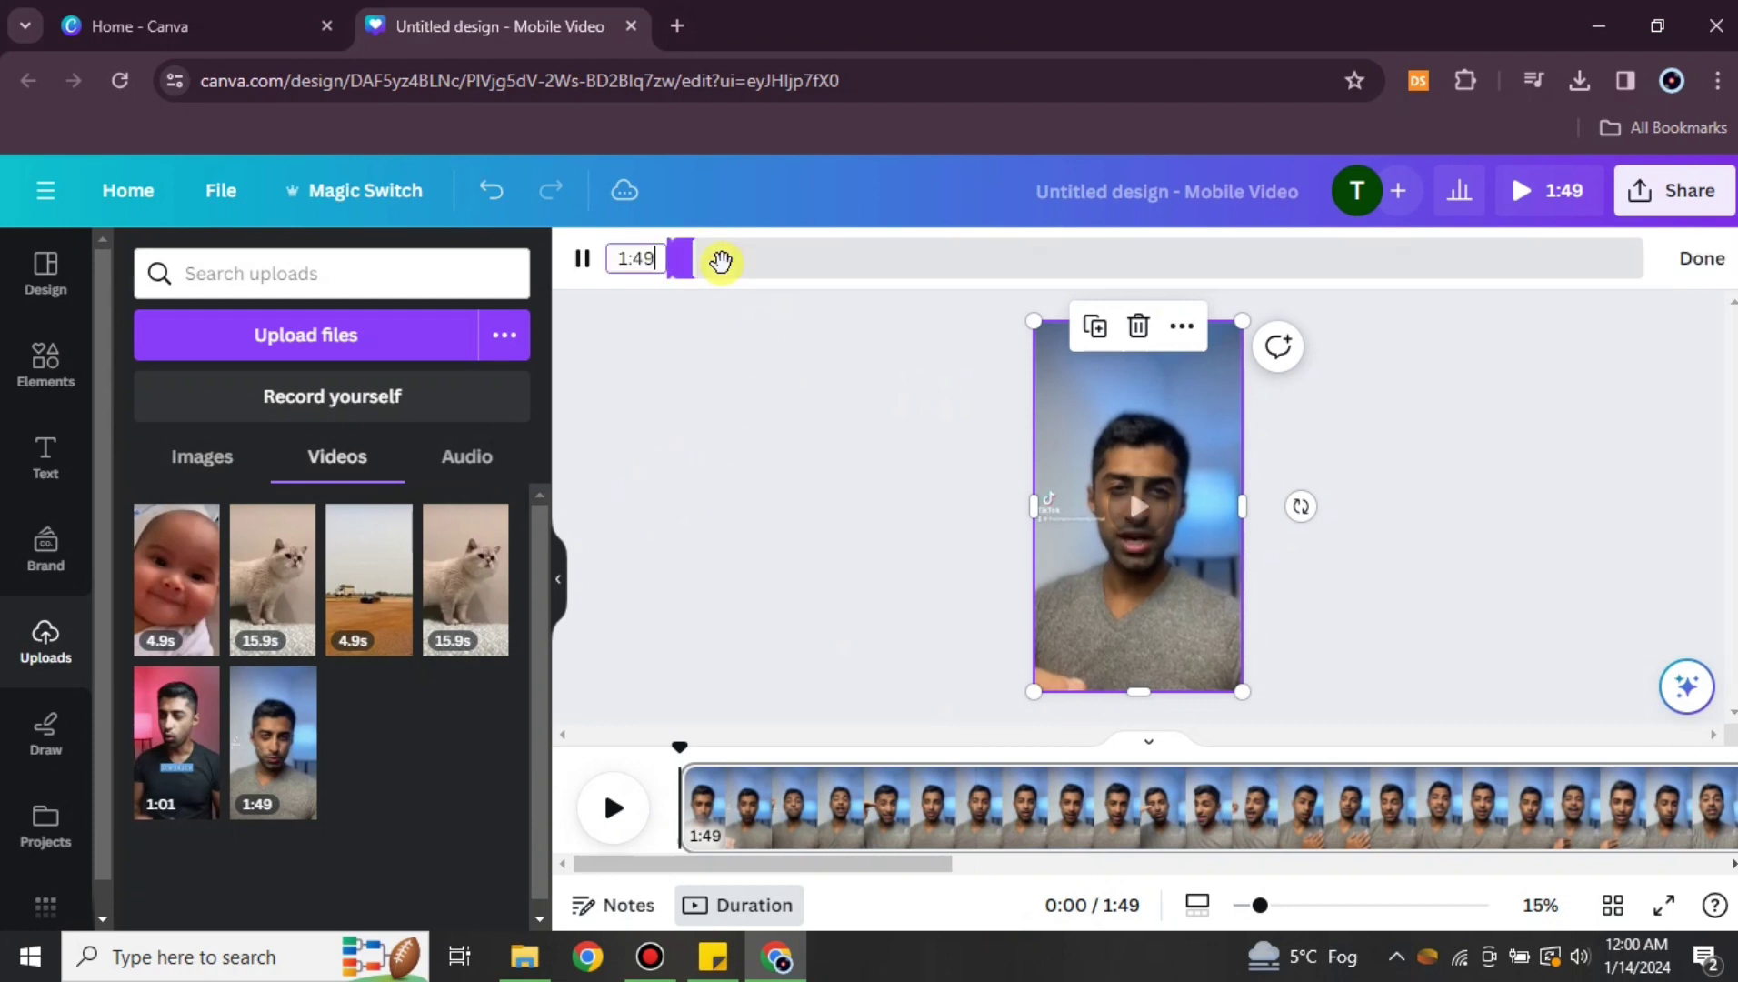
left_click_drag(1654, 258, 1036, 295)
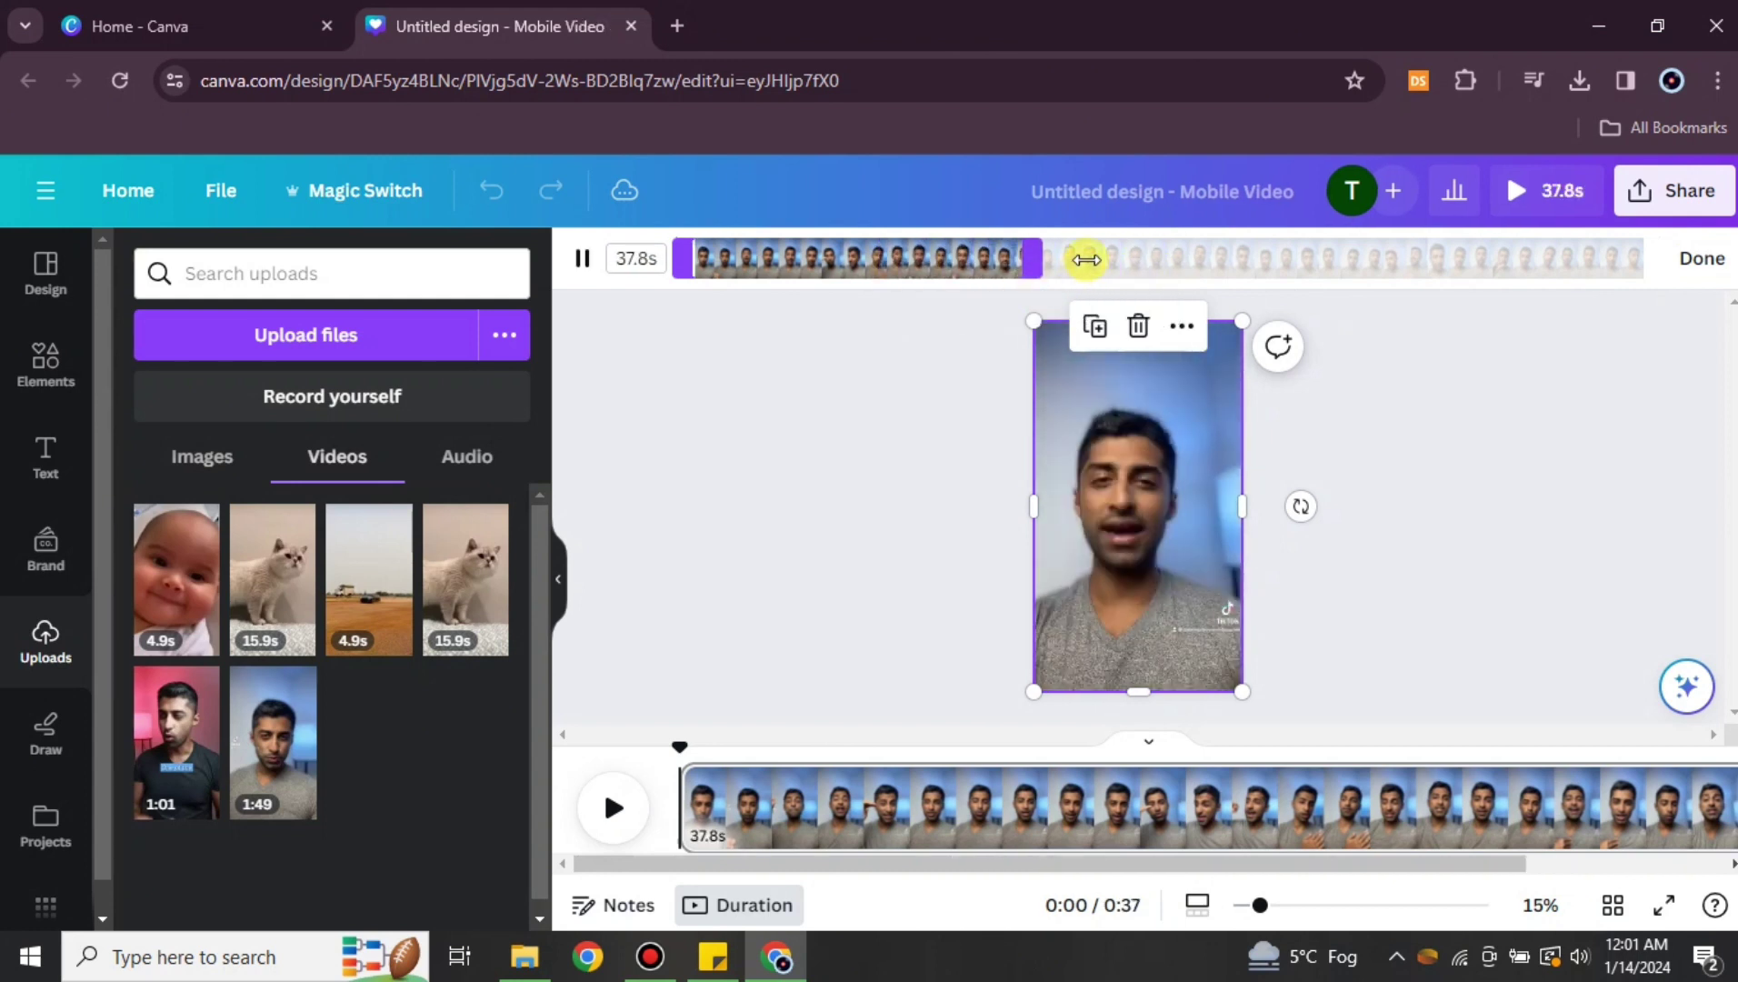
left_click(1704, 264)
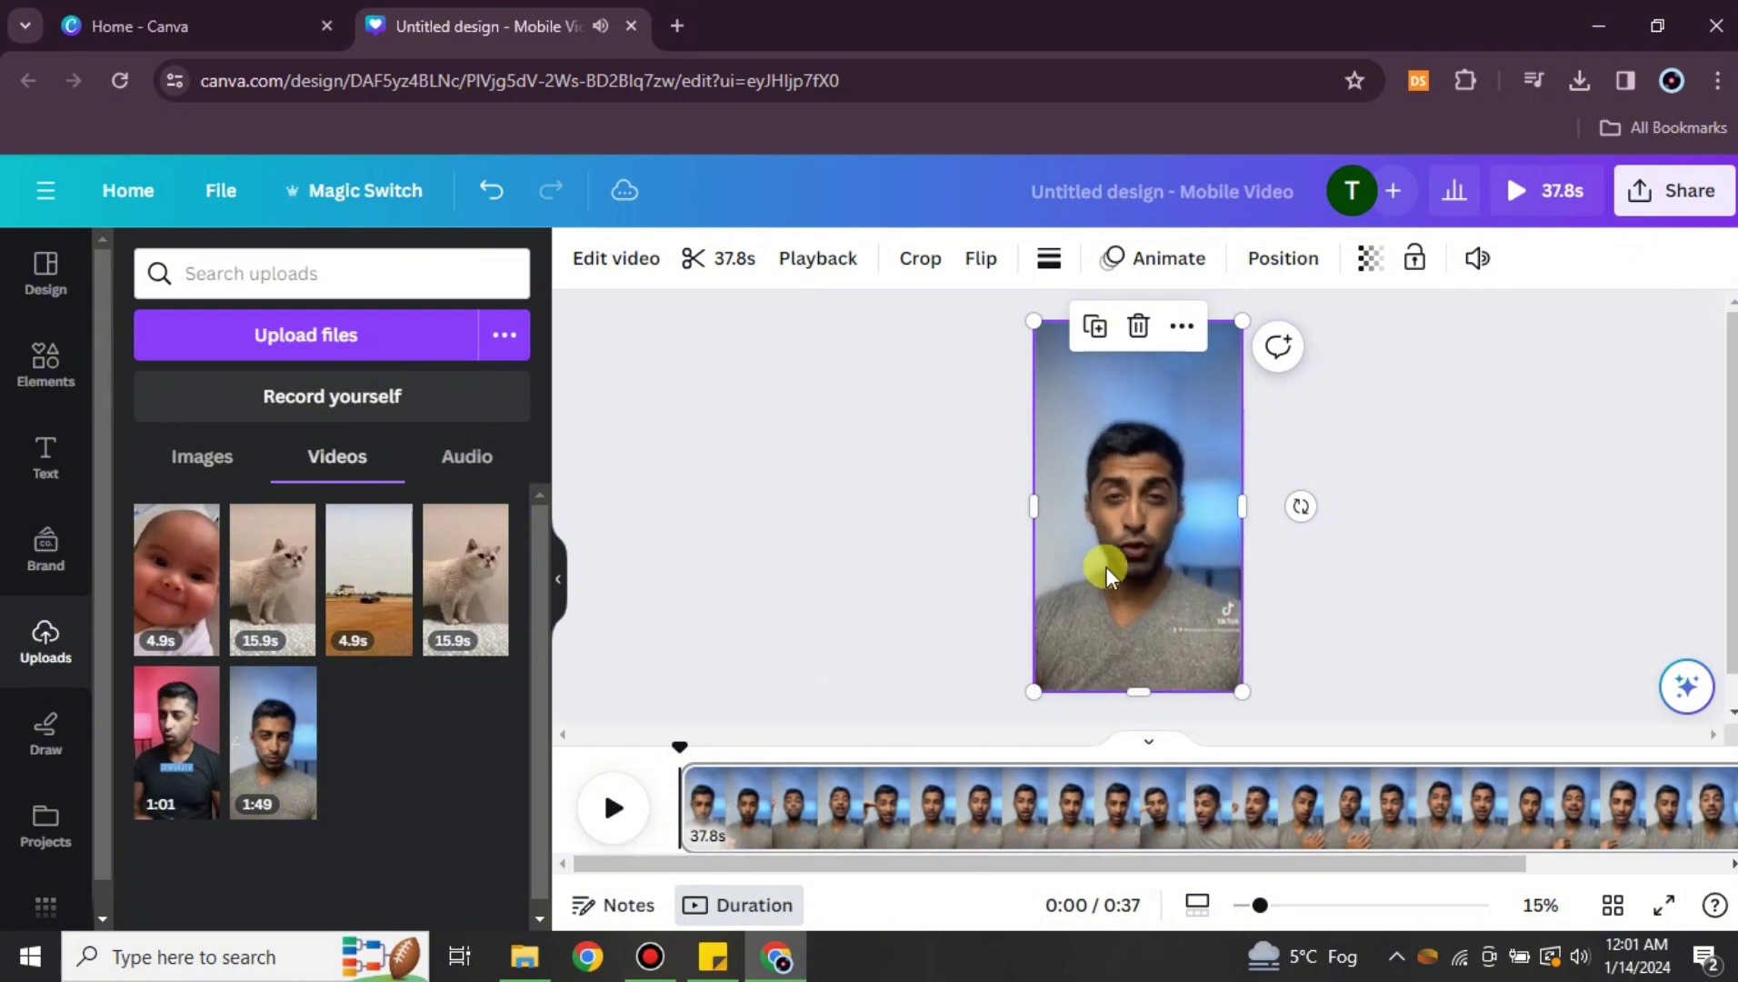
Move the playhead to 0:14 and reselect the video on the page.
left_click(1535, 441)
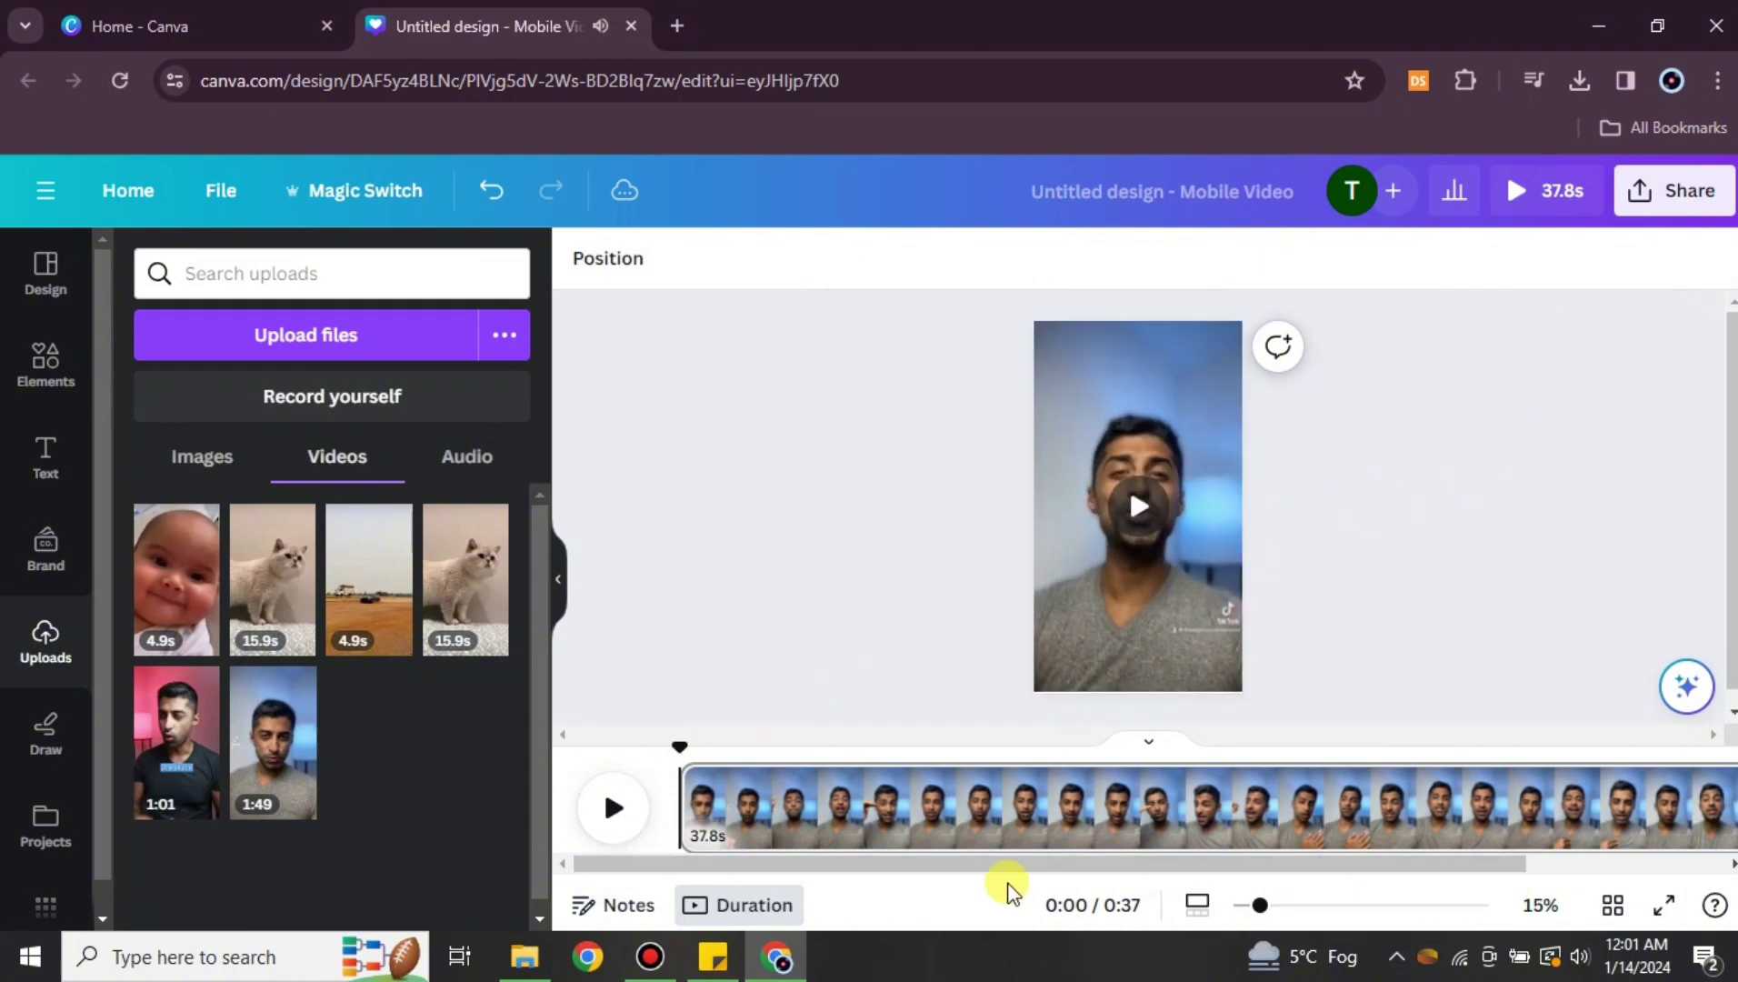
left_click(1011, 832)
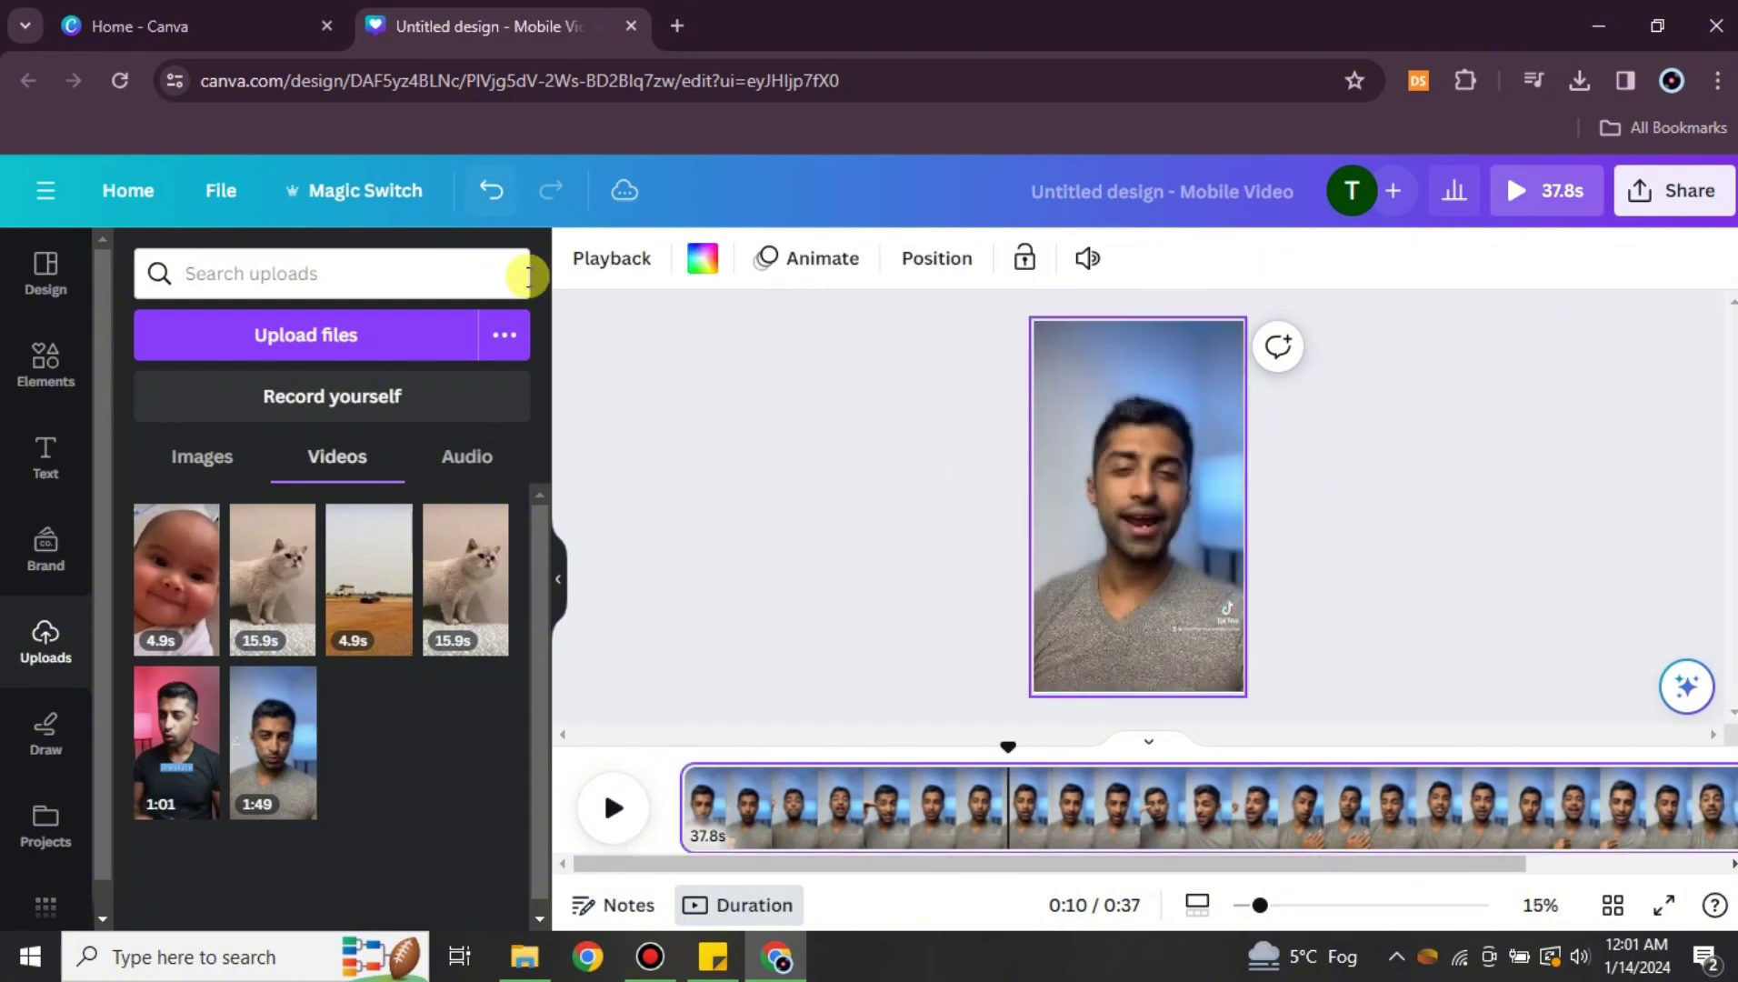
left_click(1125, 821)
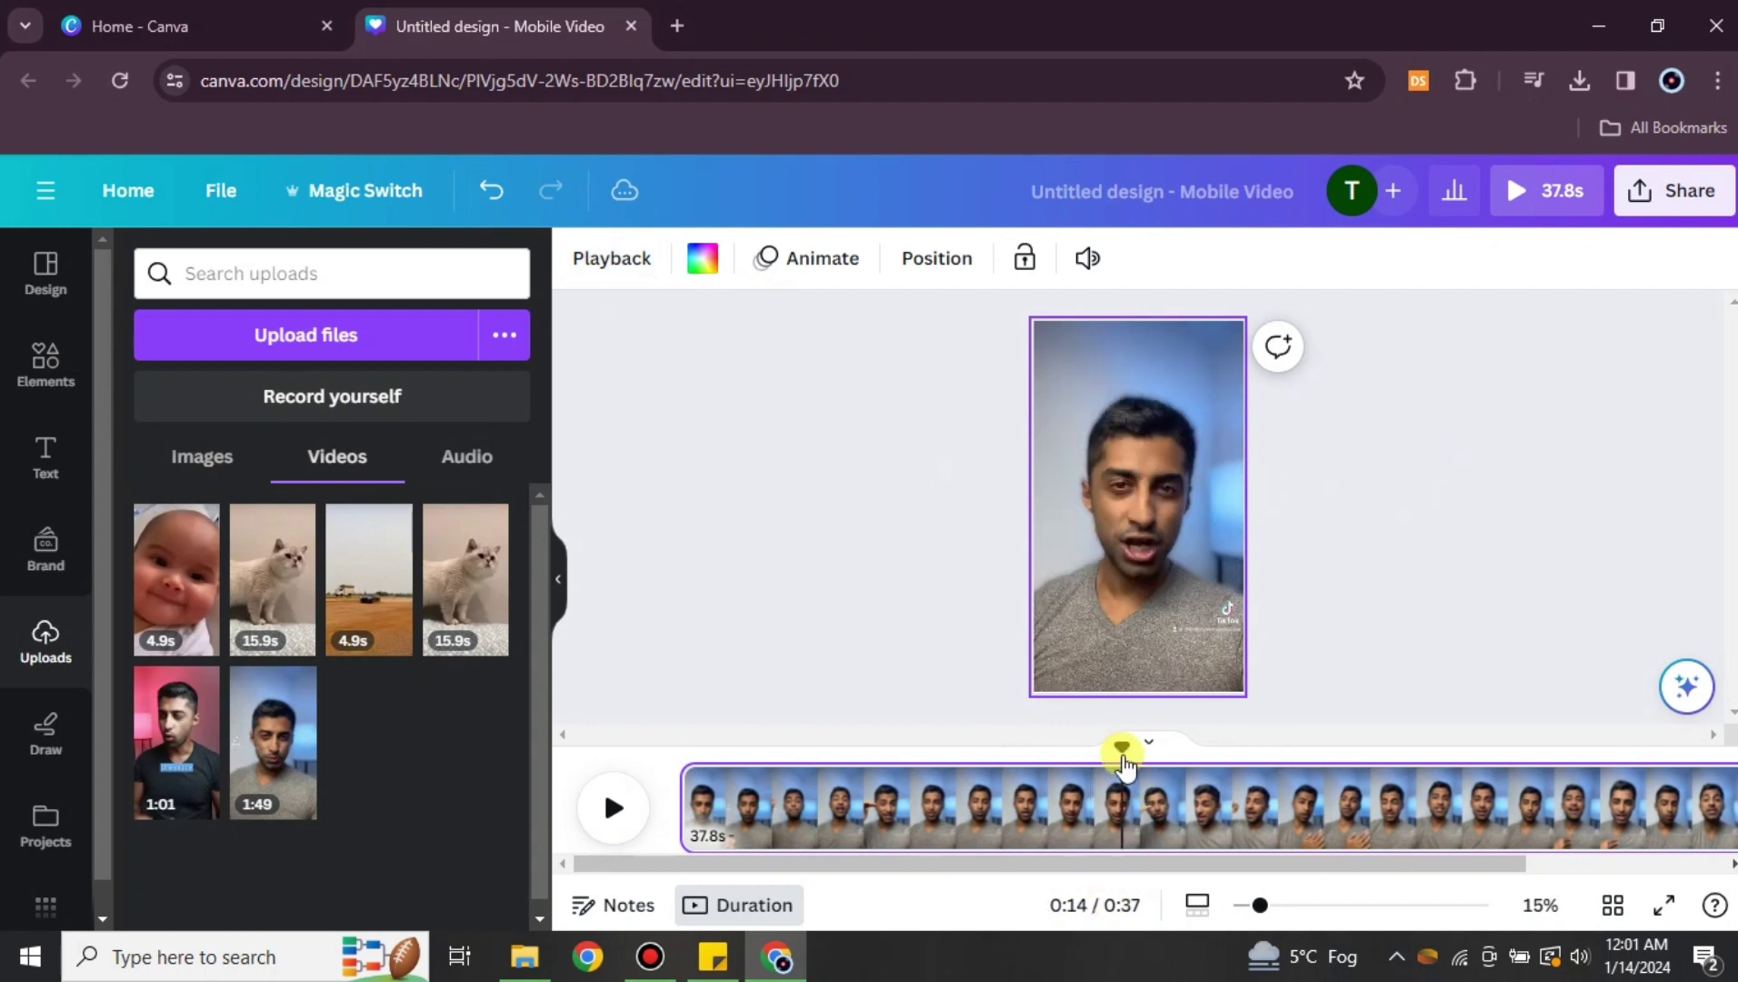
left_click(1127, 515)
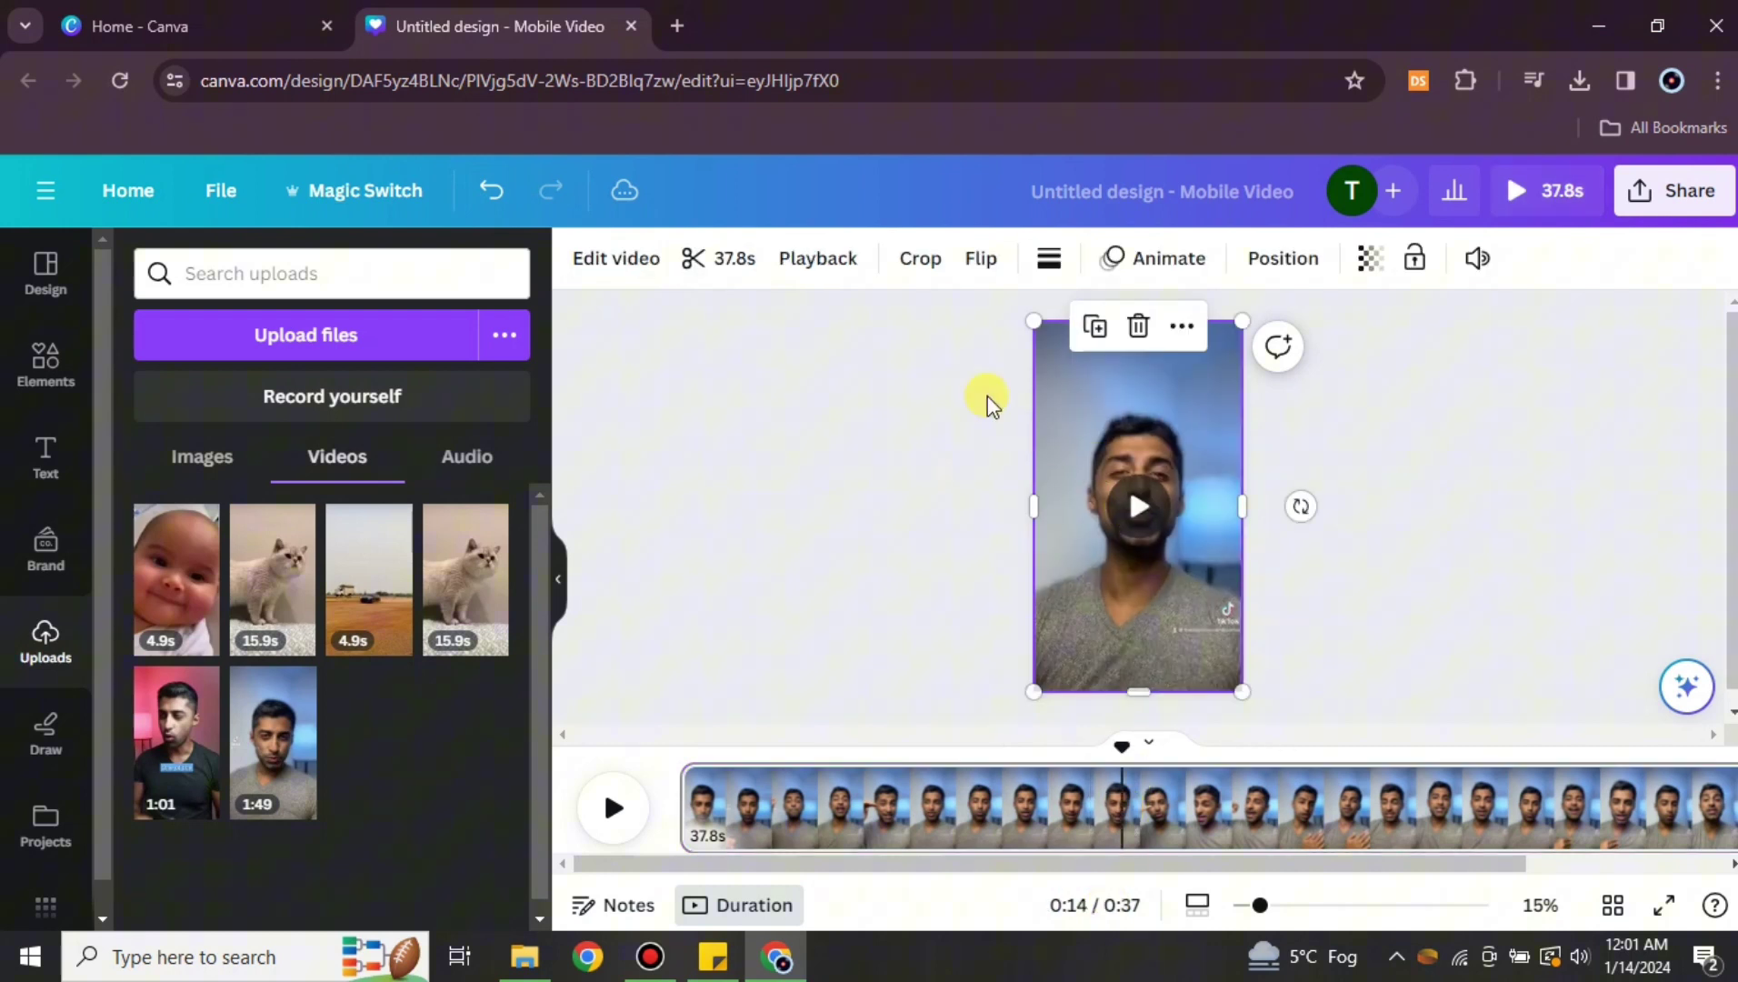
Apply the Vivid 'Dare' filter to the talking clip at intensity 50.
left_click(614, 264)
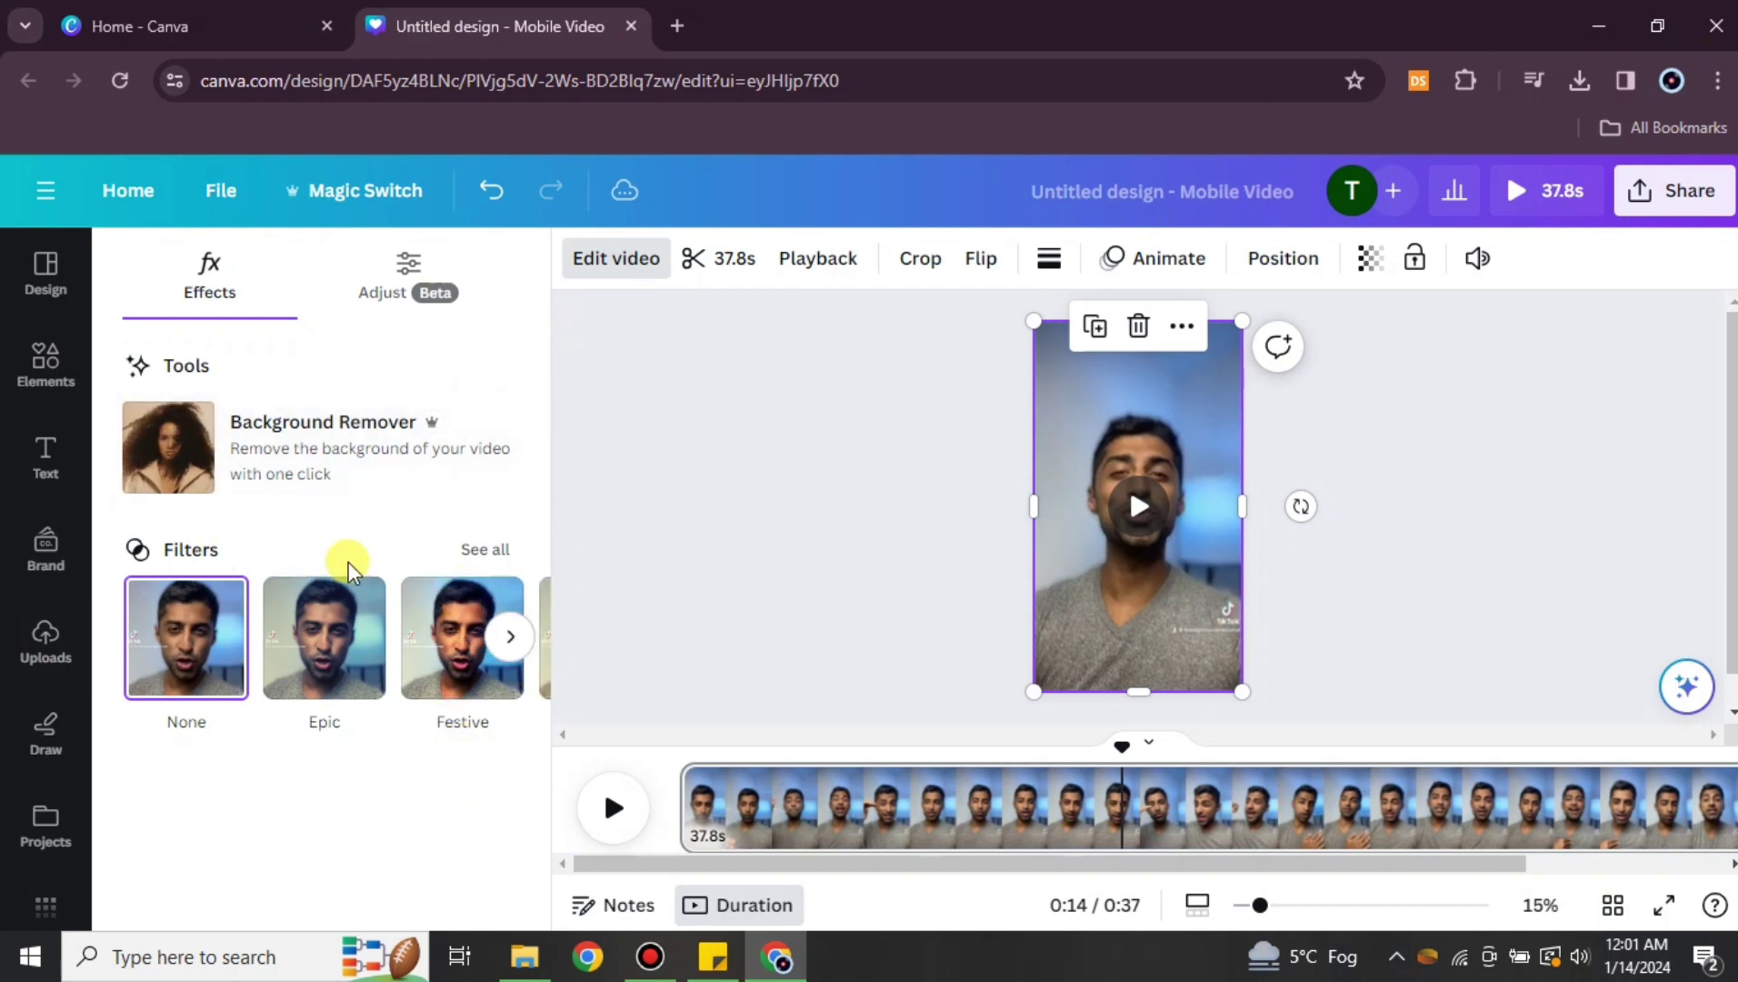
left_click(510, 637)
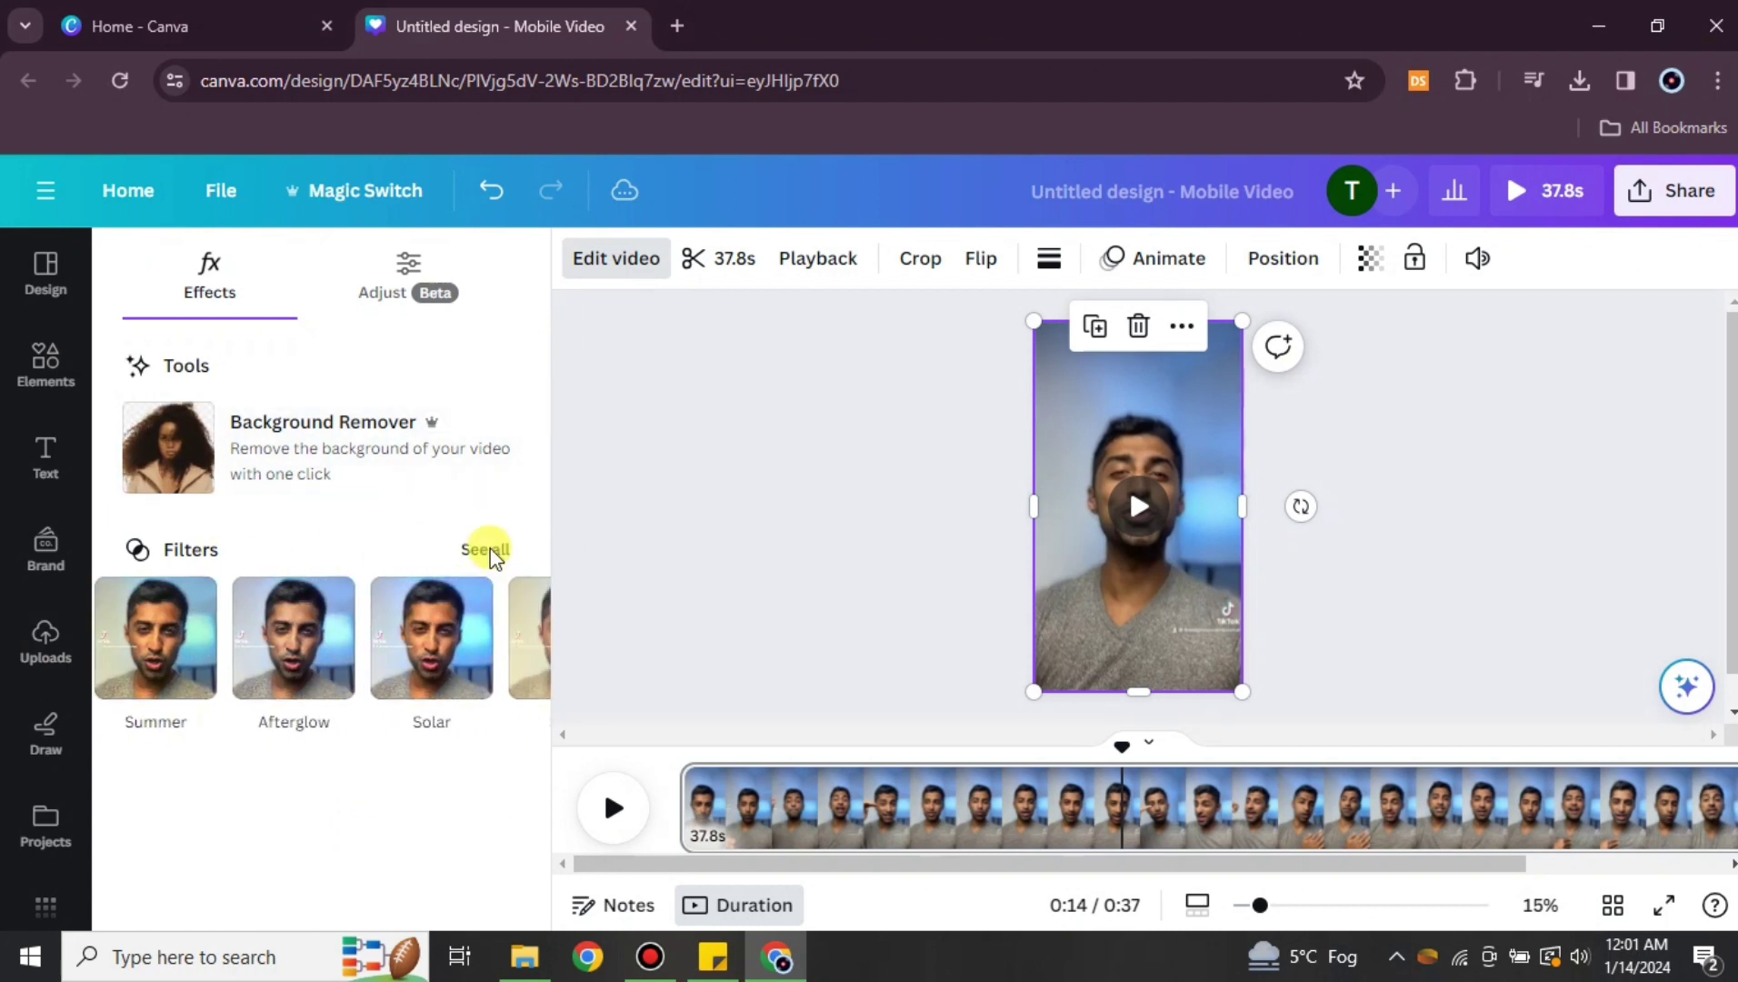
left_click(488, 550)
scroll(400, 641, "down", 8)
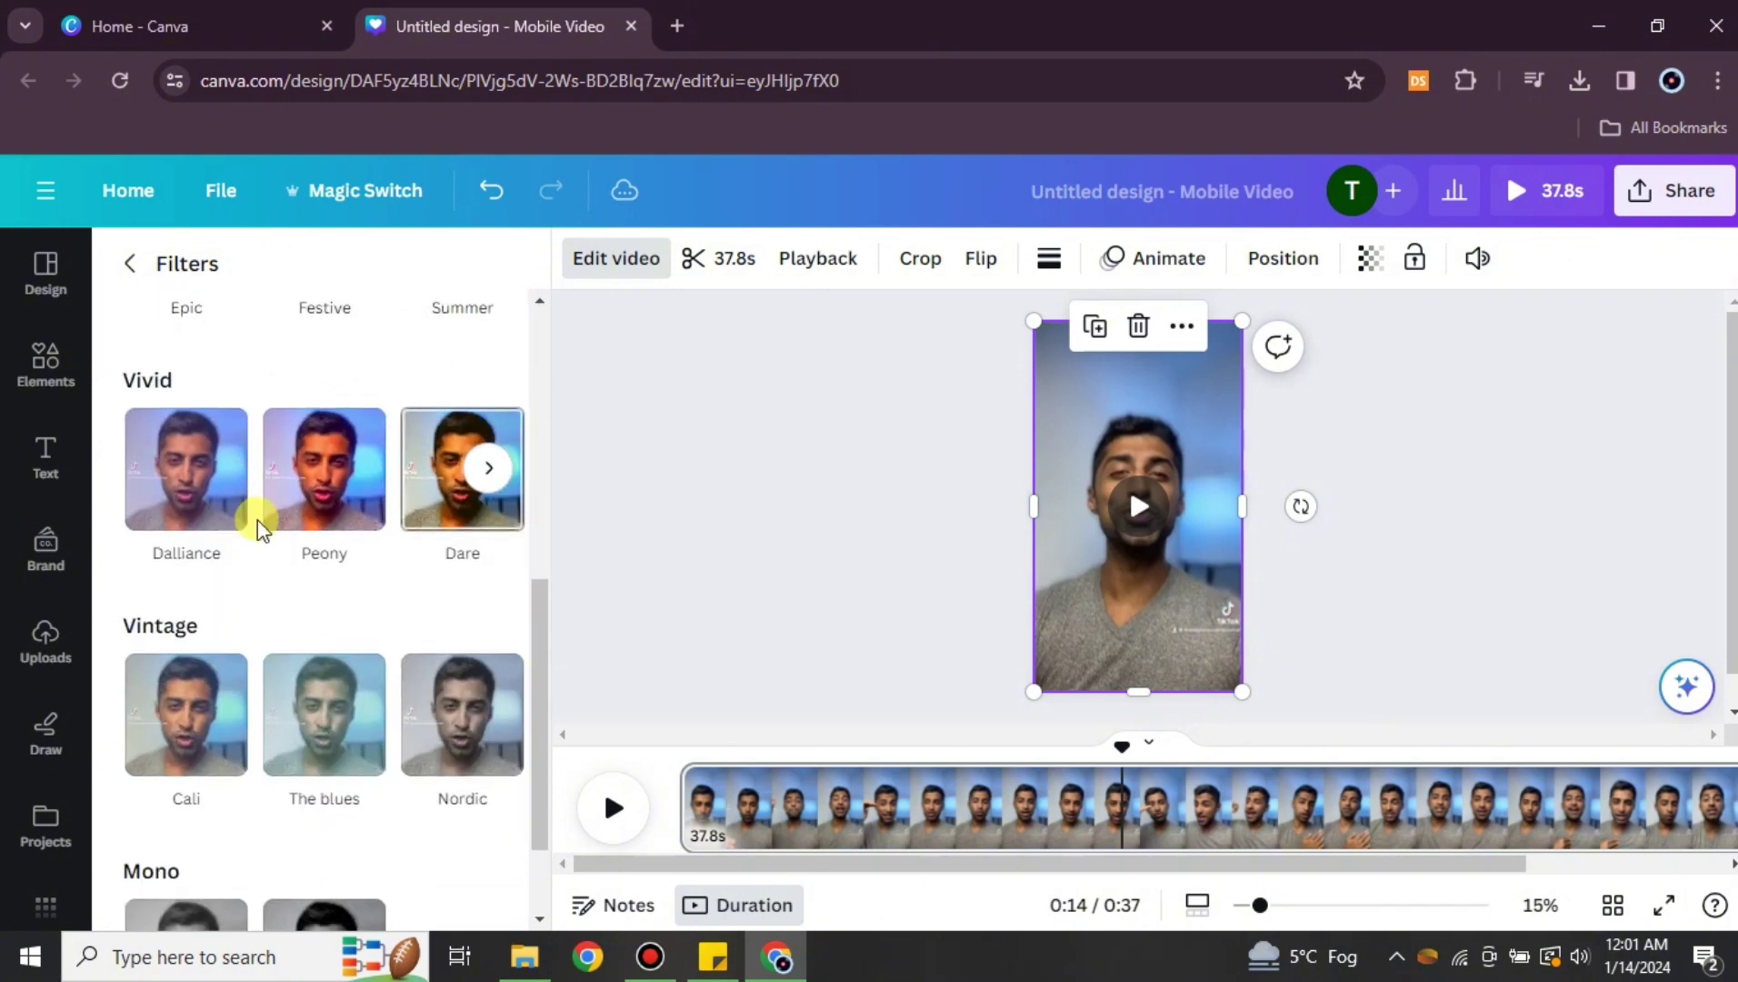
scroll(373, 749, "up", 3)
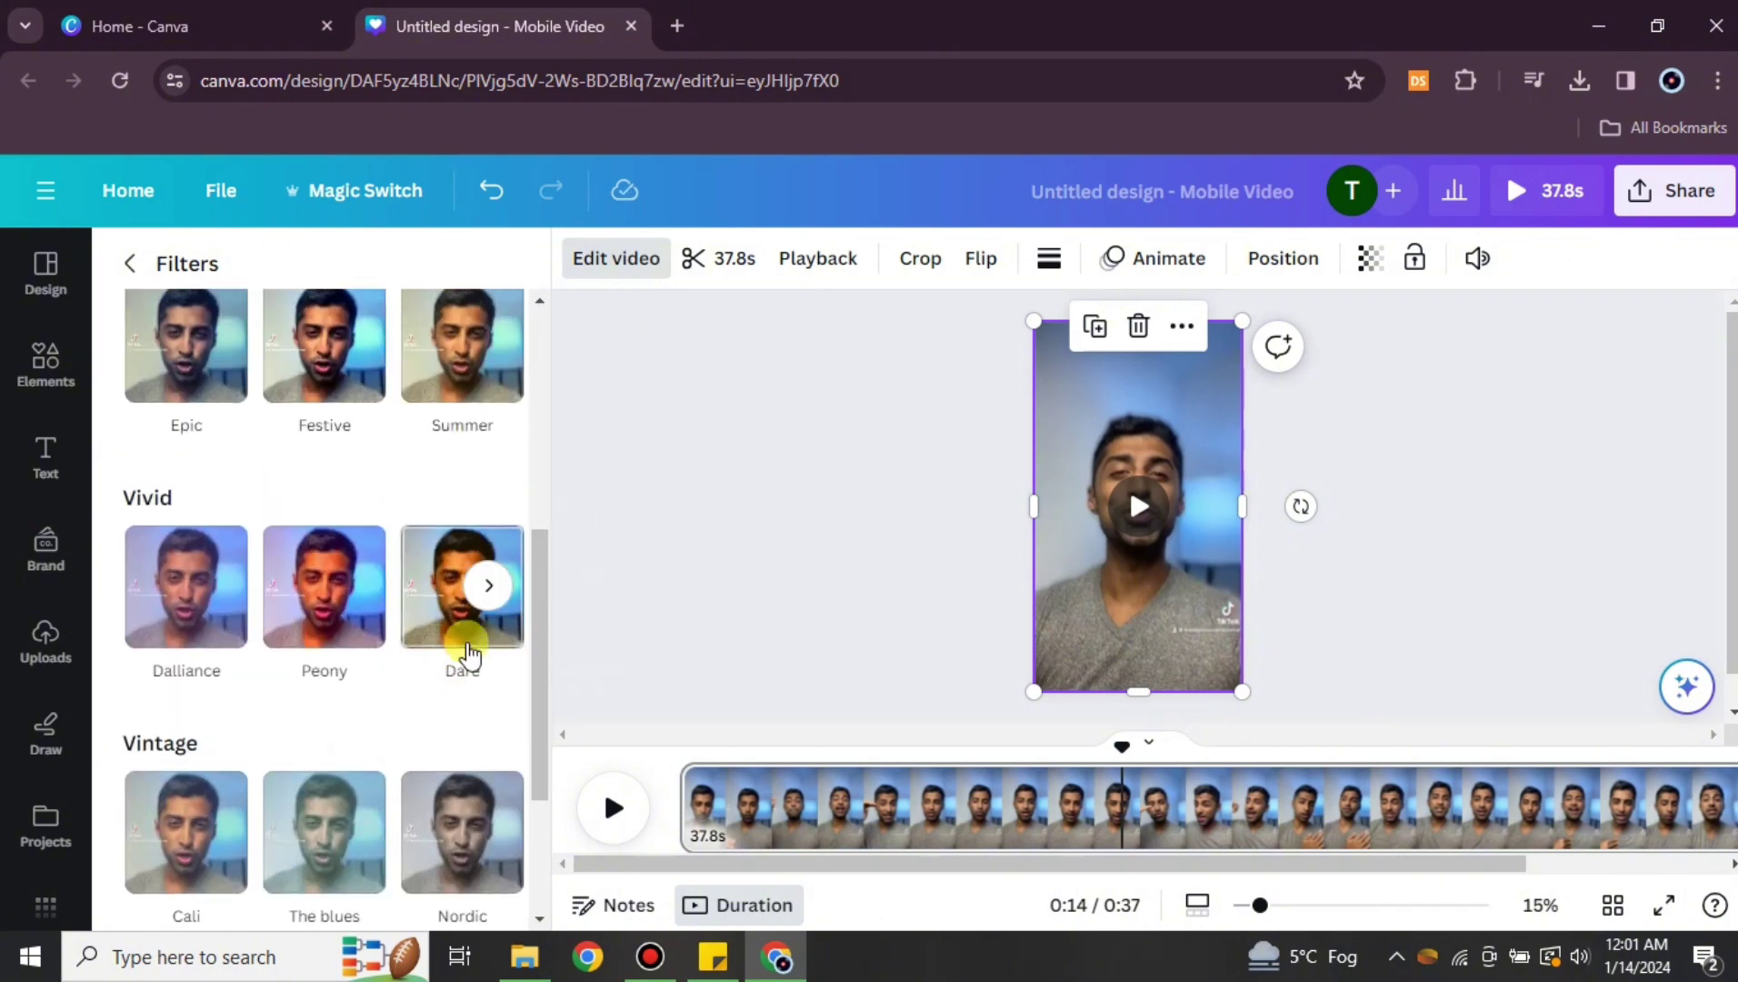
left_click(448, 618)
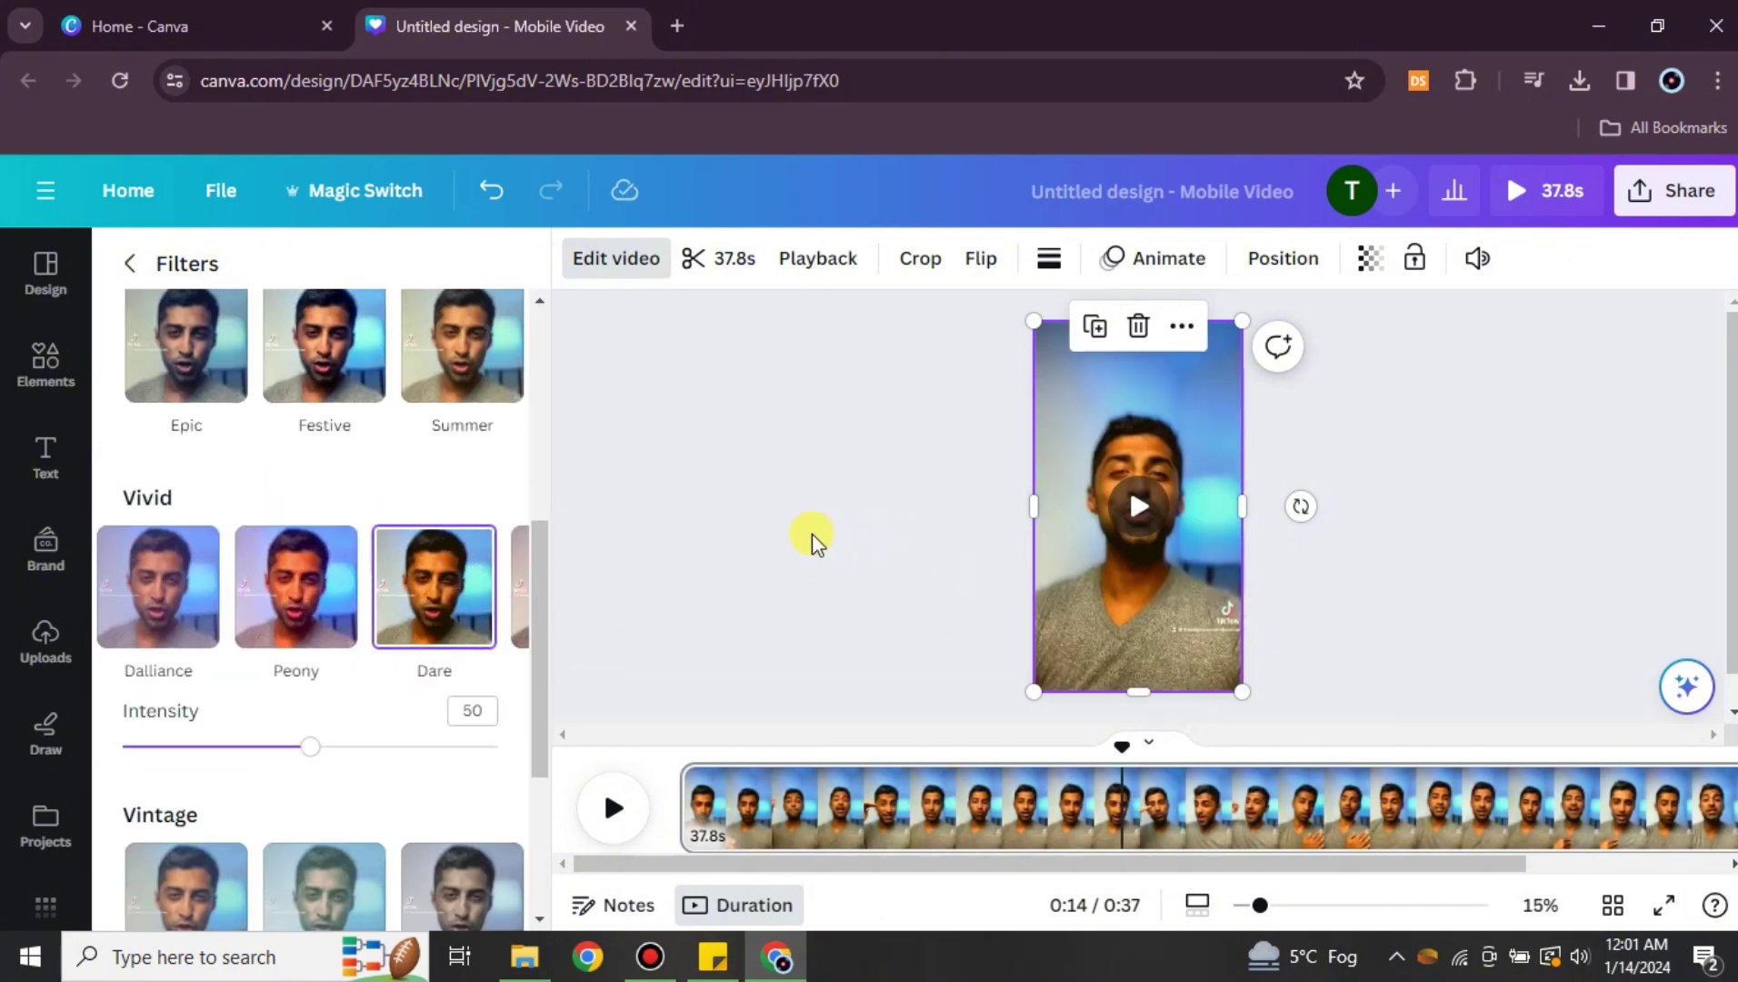
left_click(886, 586)
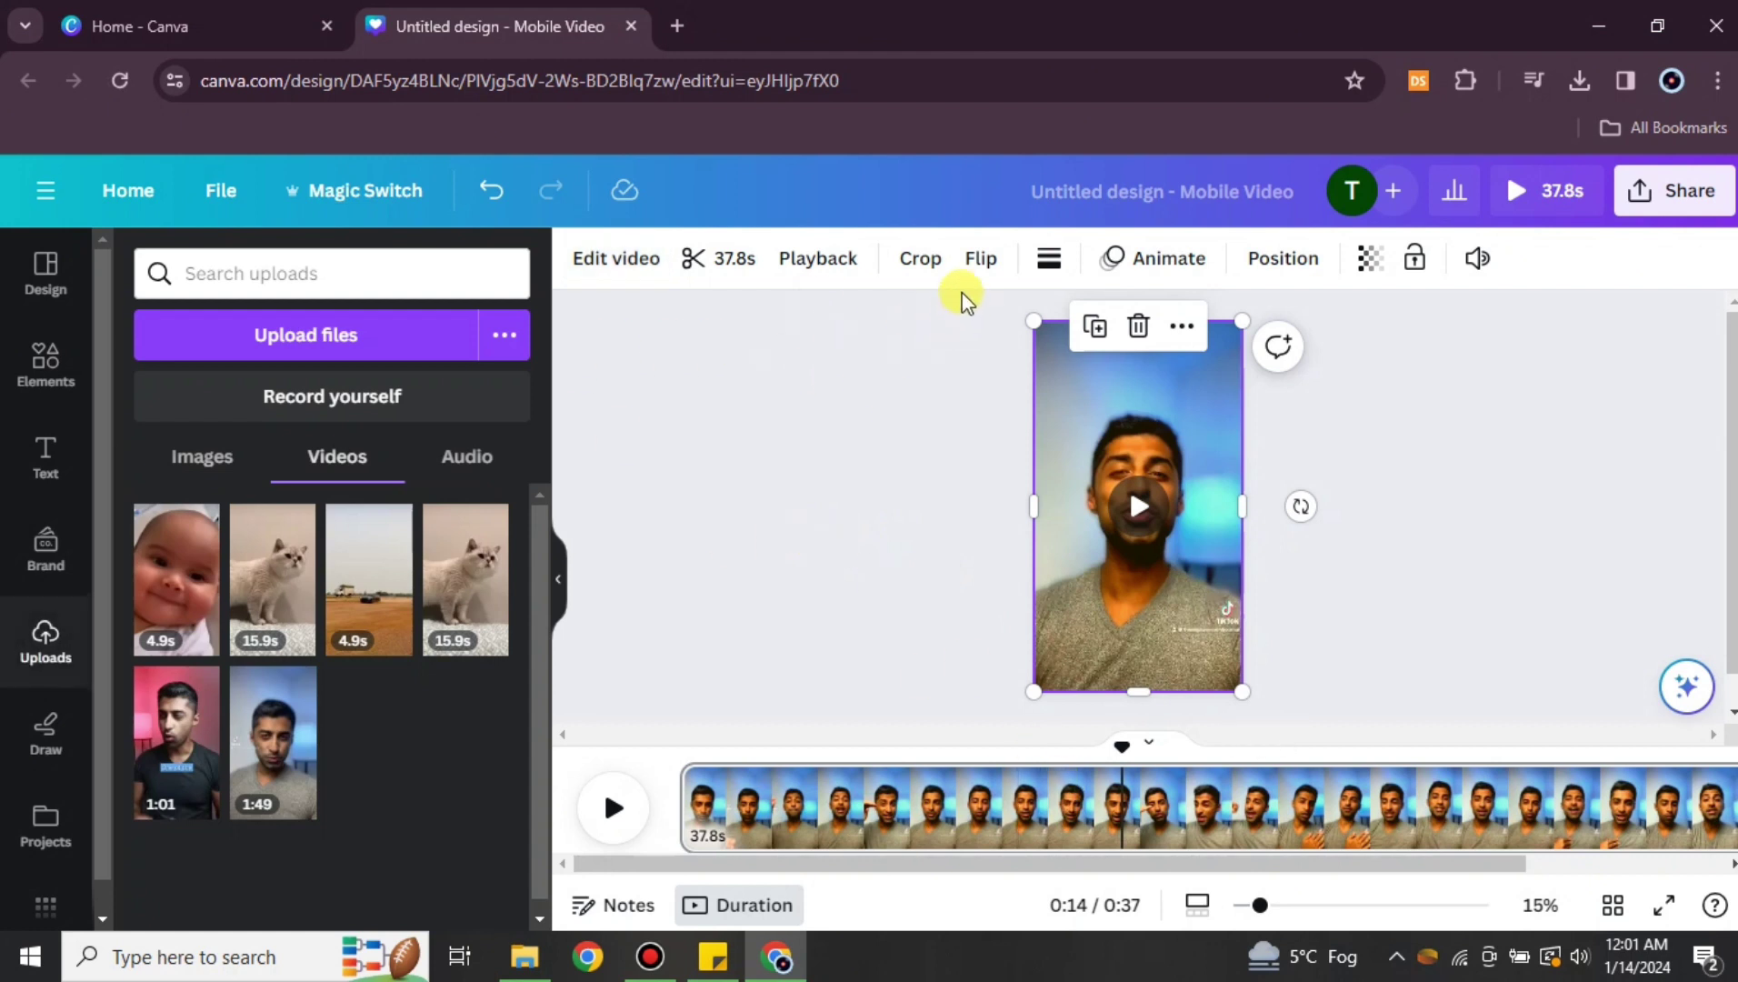
left_click(923, 266)
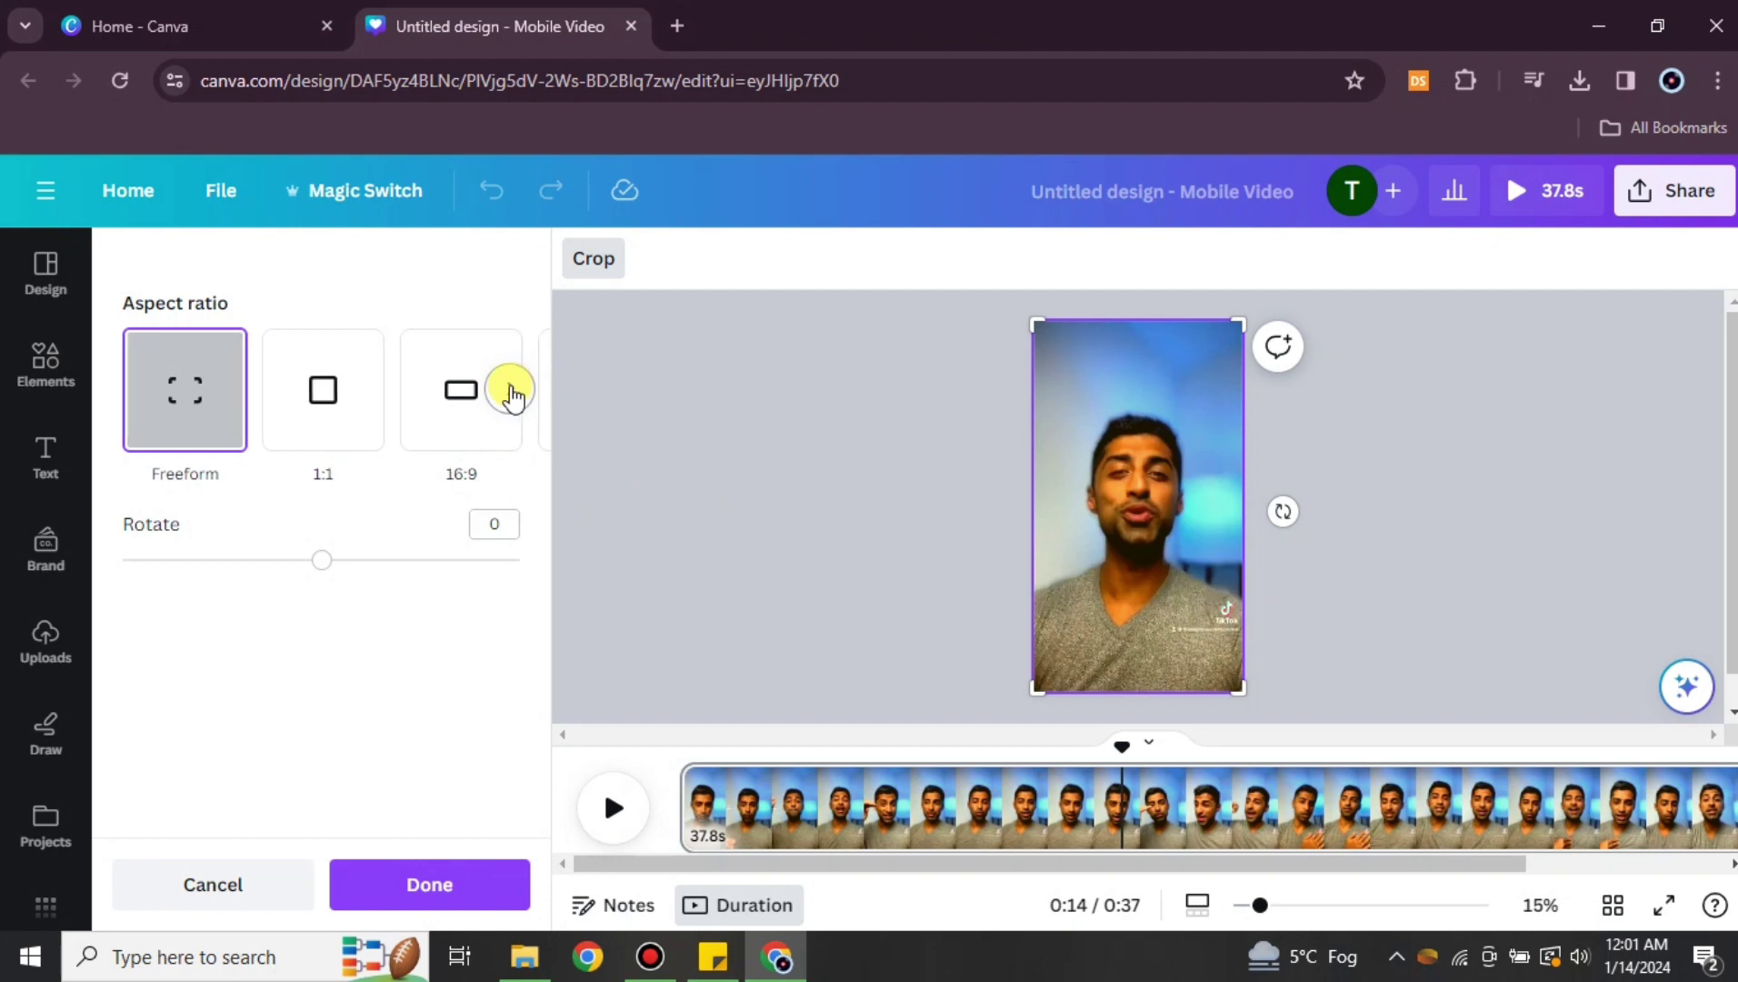
Crop a strip off the top of the video and apply the crop.
left_click(510, 389)
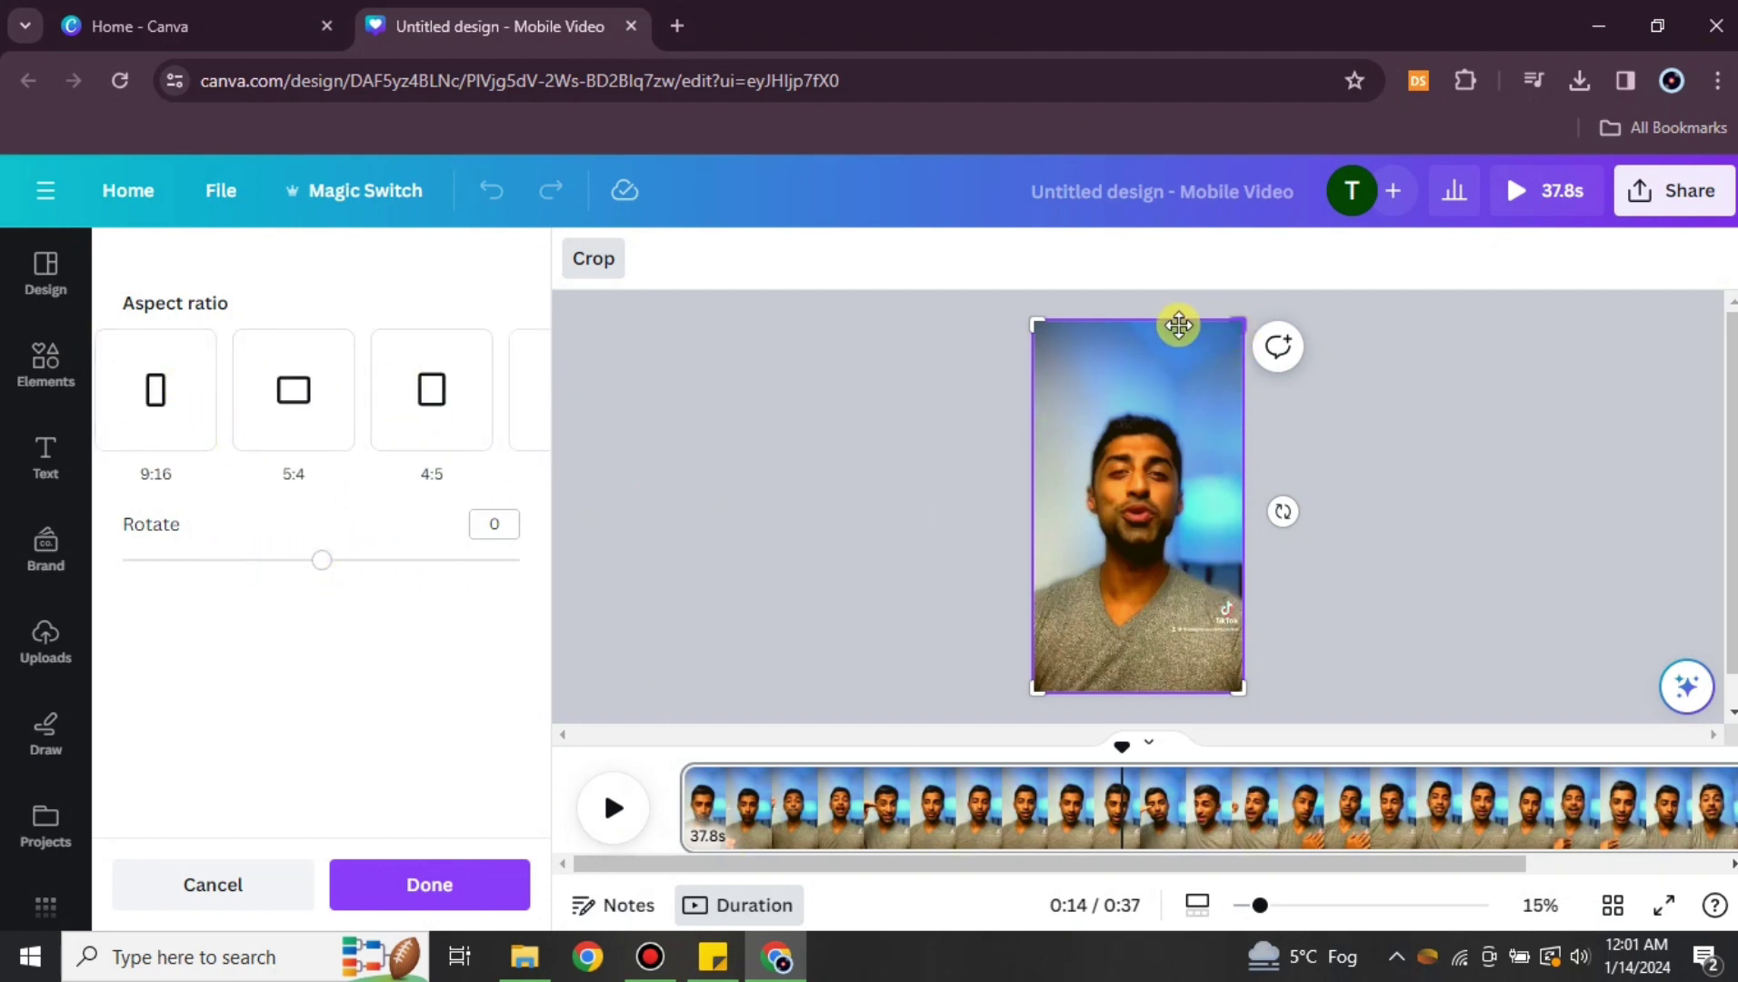
left_click_drag(1238, 317, 1241, 357)
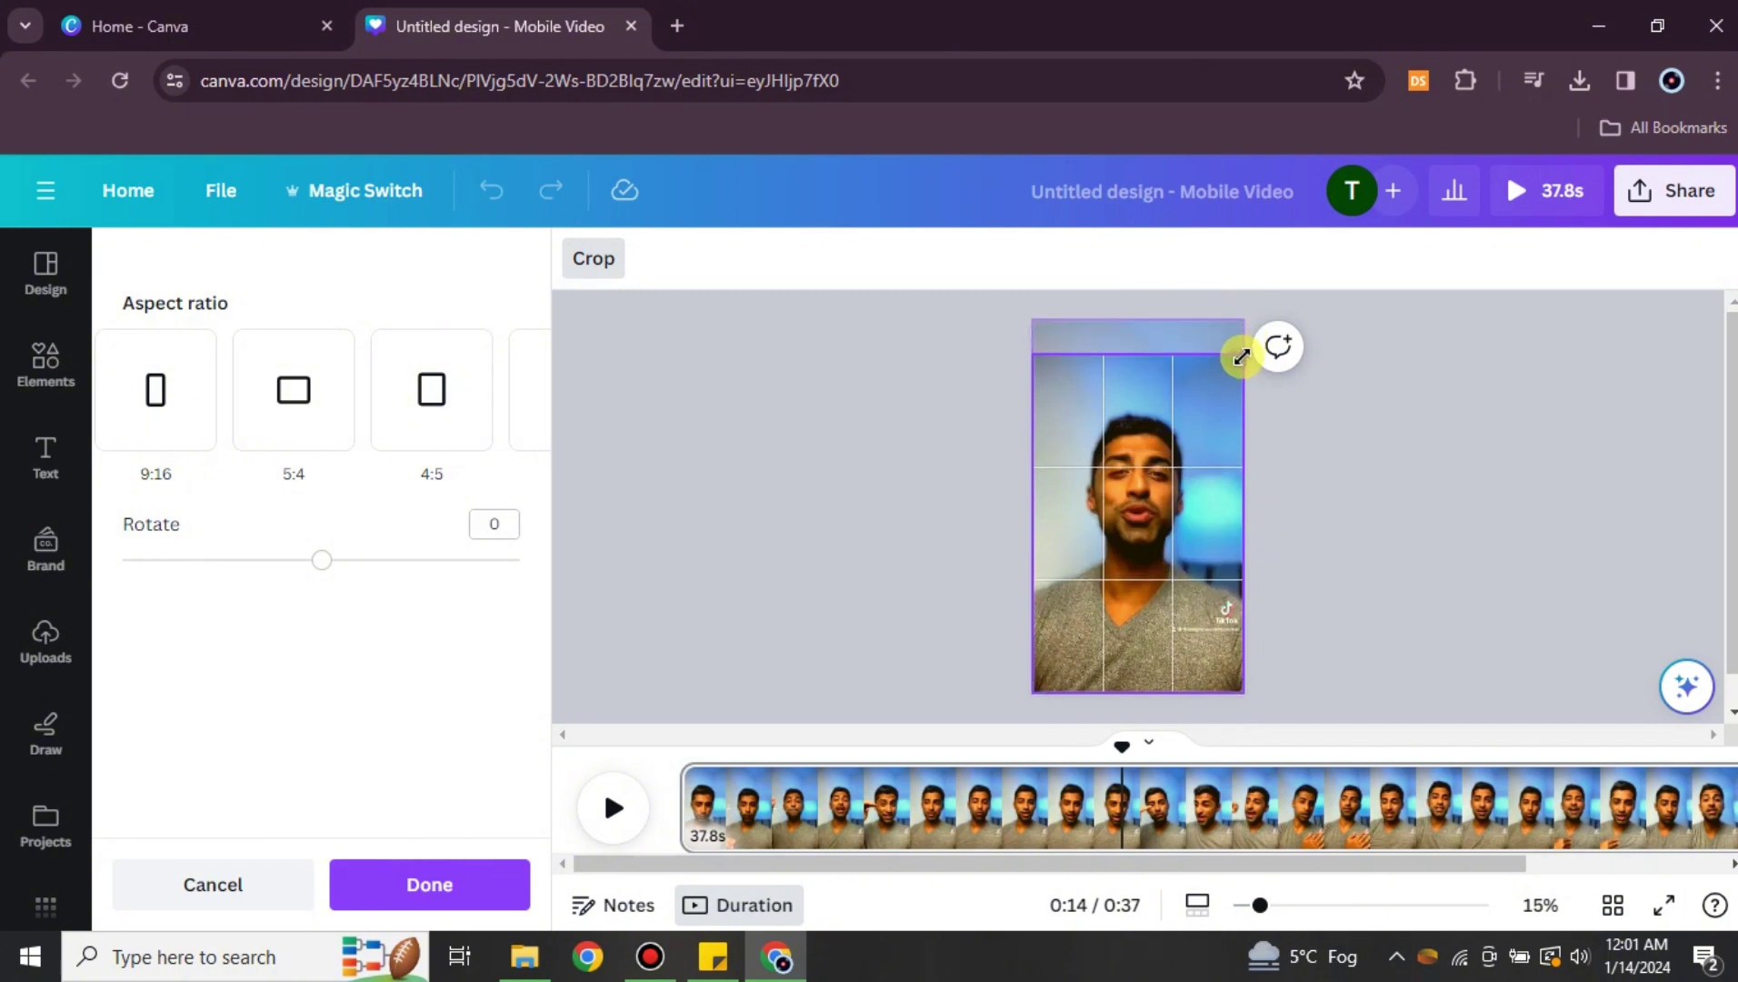
left_click(1389, 385)
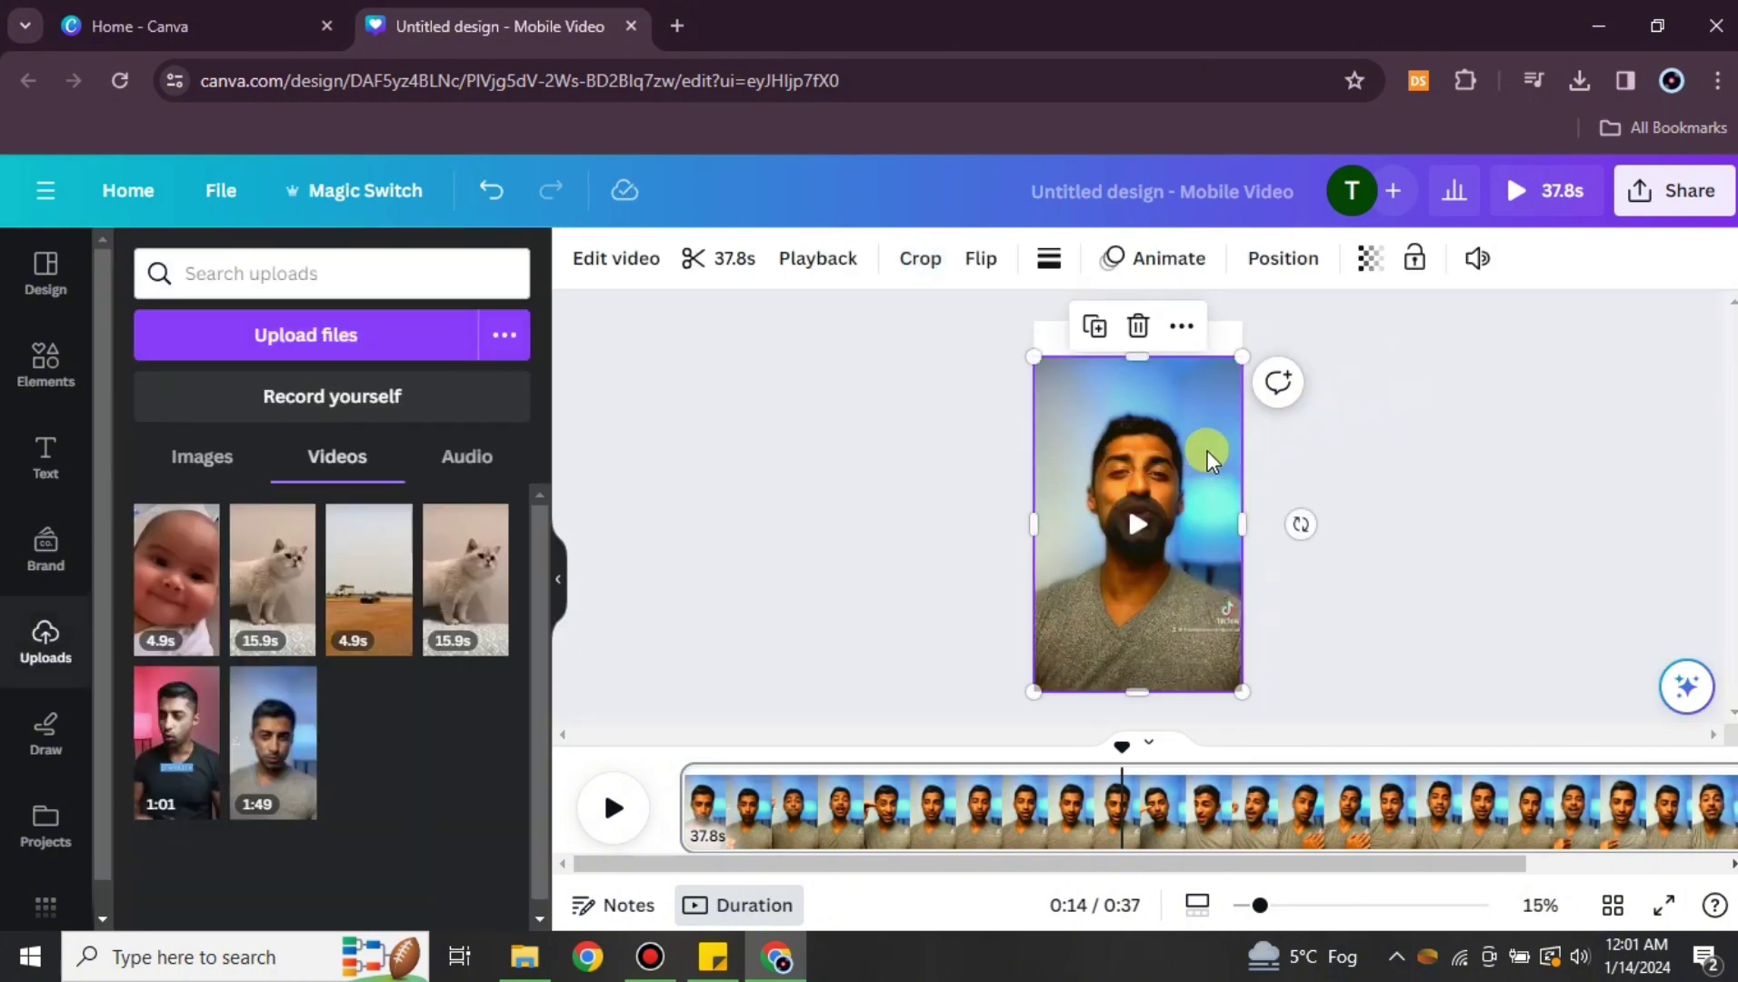
Resize the cropped video to about 1,196×1,920 so it still covers the page.
left_click_drag(1245, 660, 1282, 720)
left_click(1358, 570)
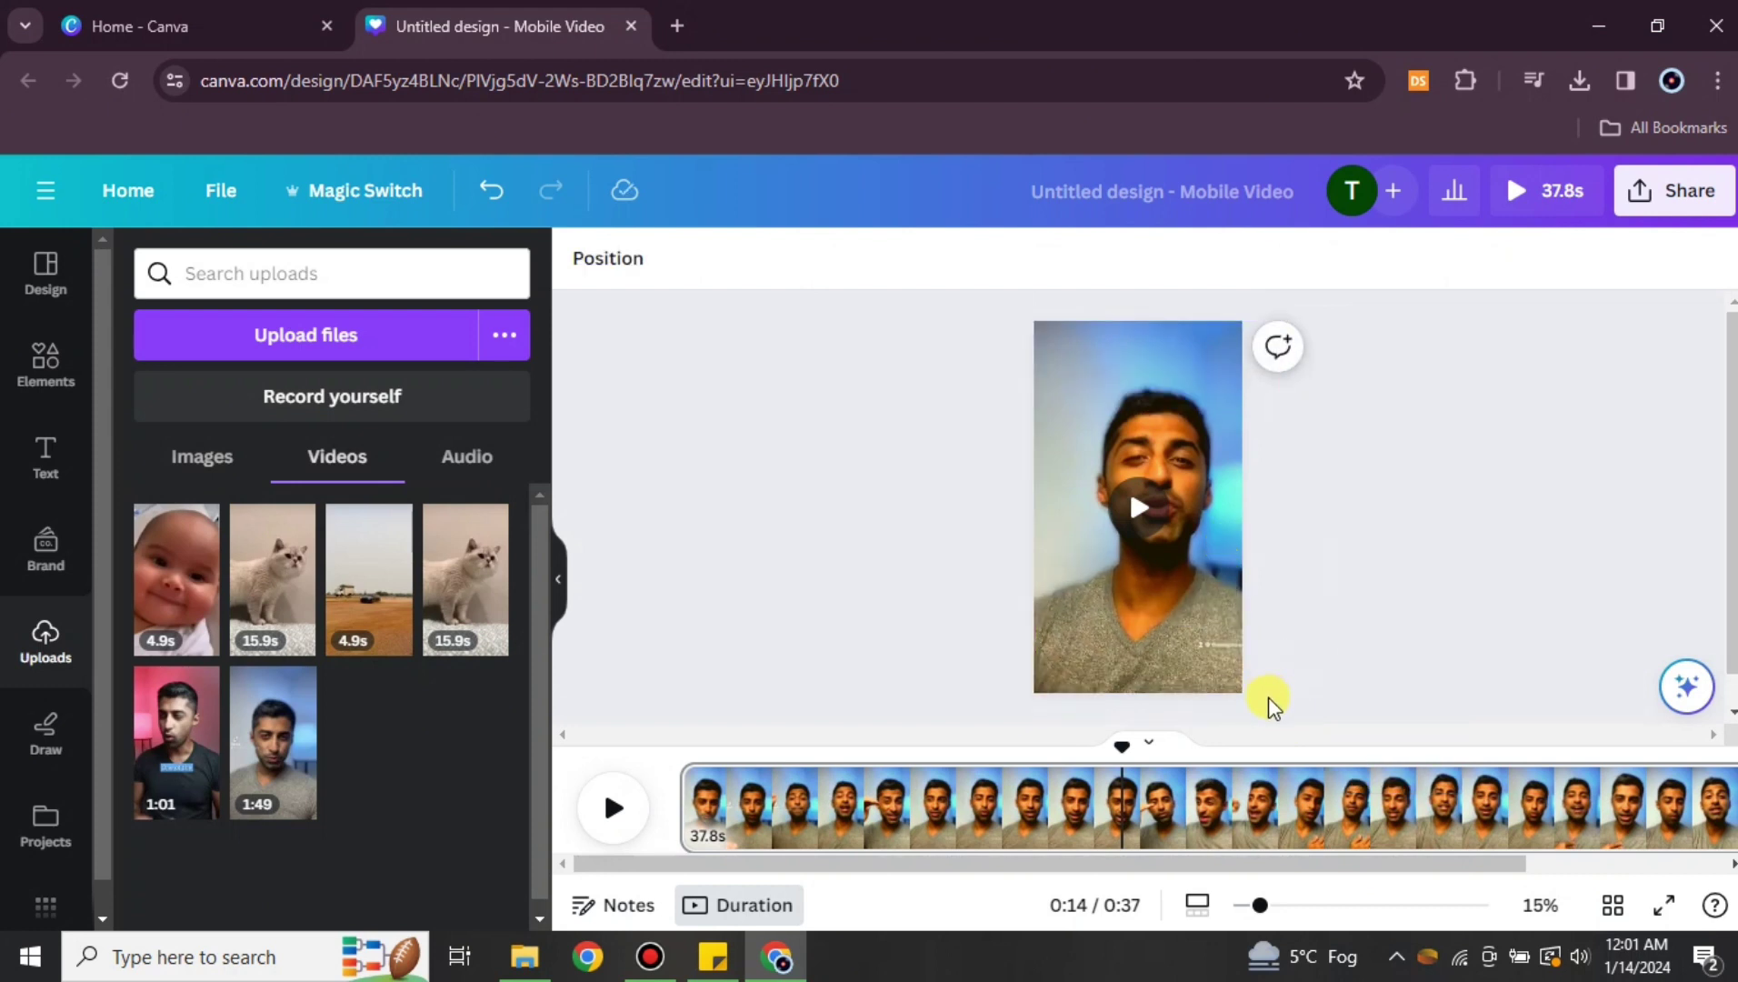
left_click(1200, 575)
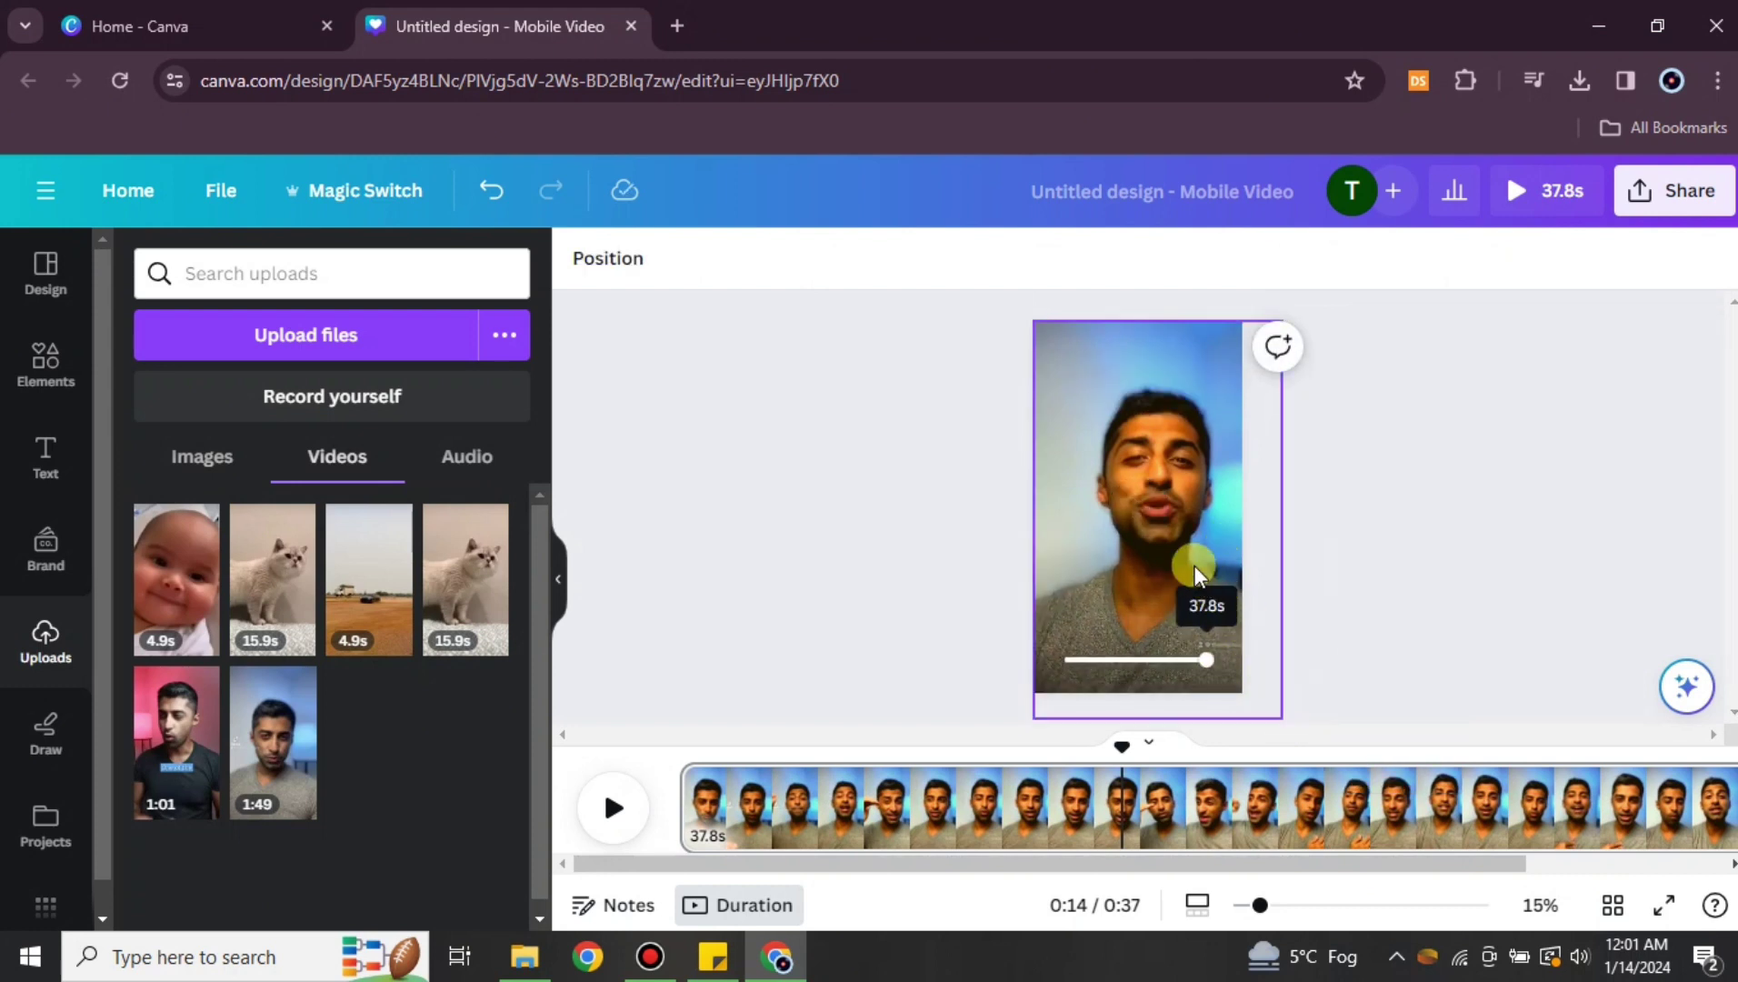
left_click_drag(1284, 710, 1252, 699)
left_click(1423, 536)
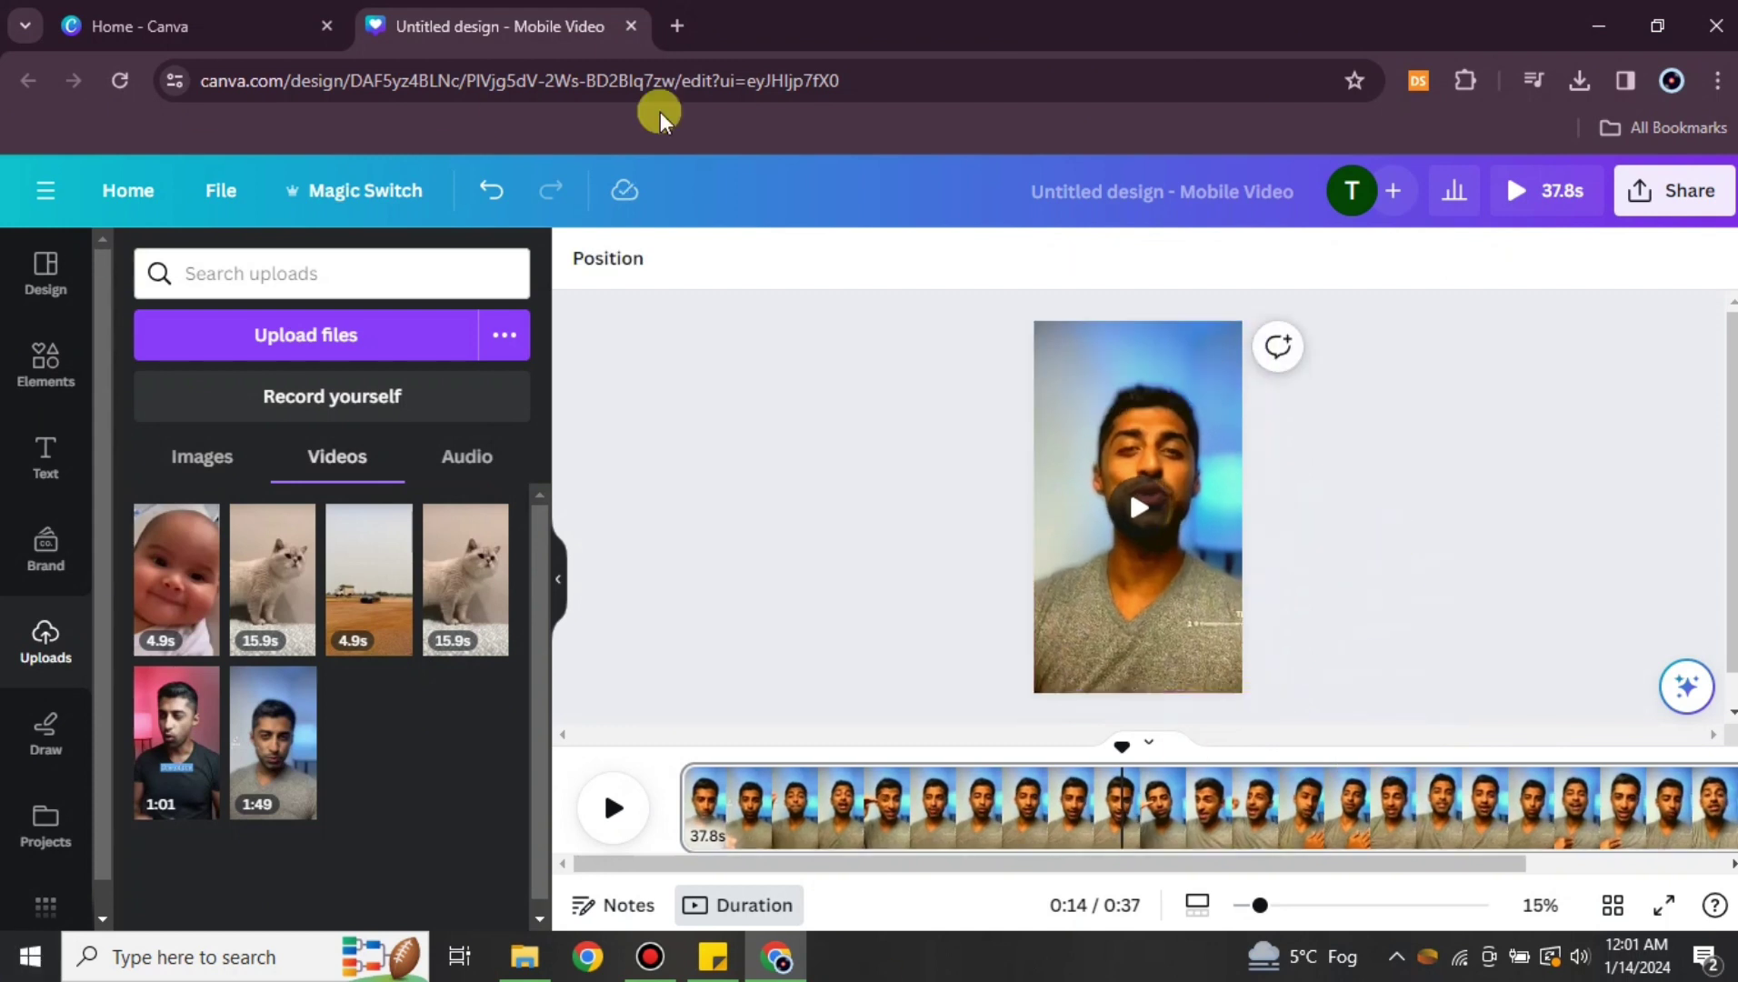
left_click(1127, 832)
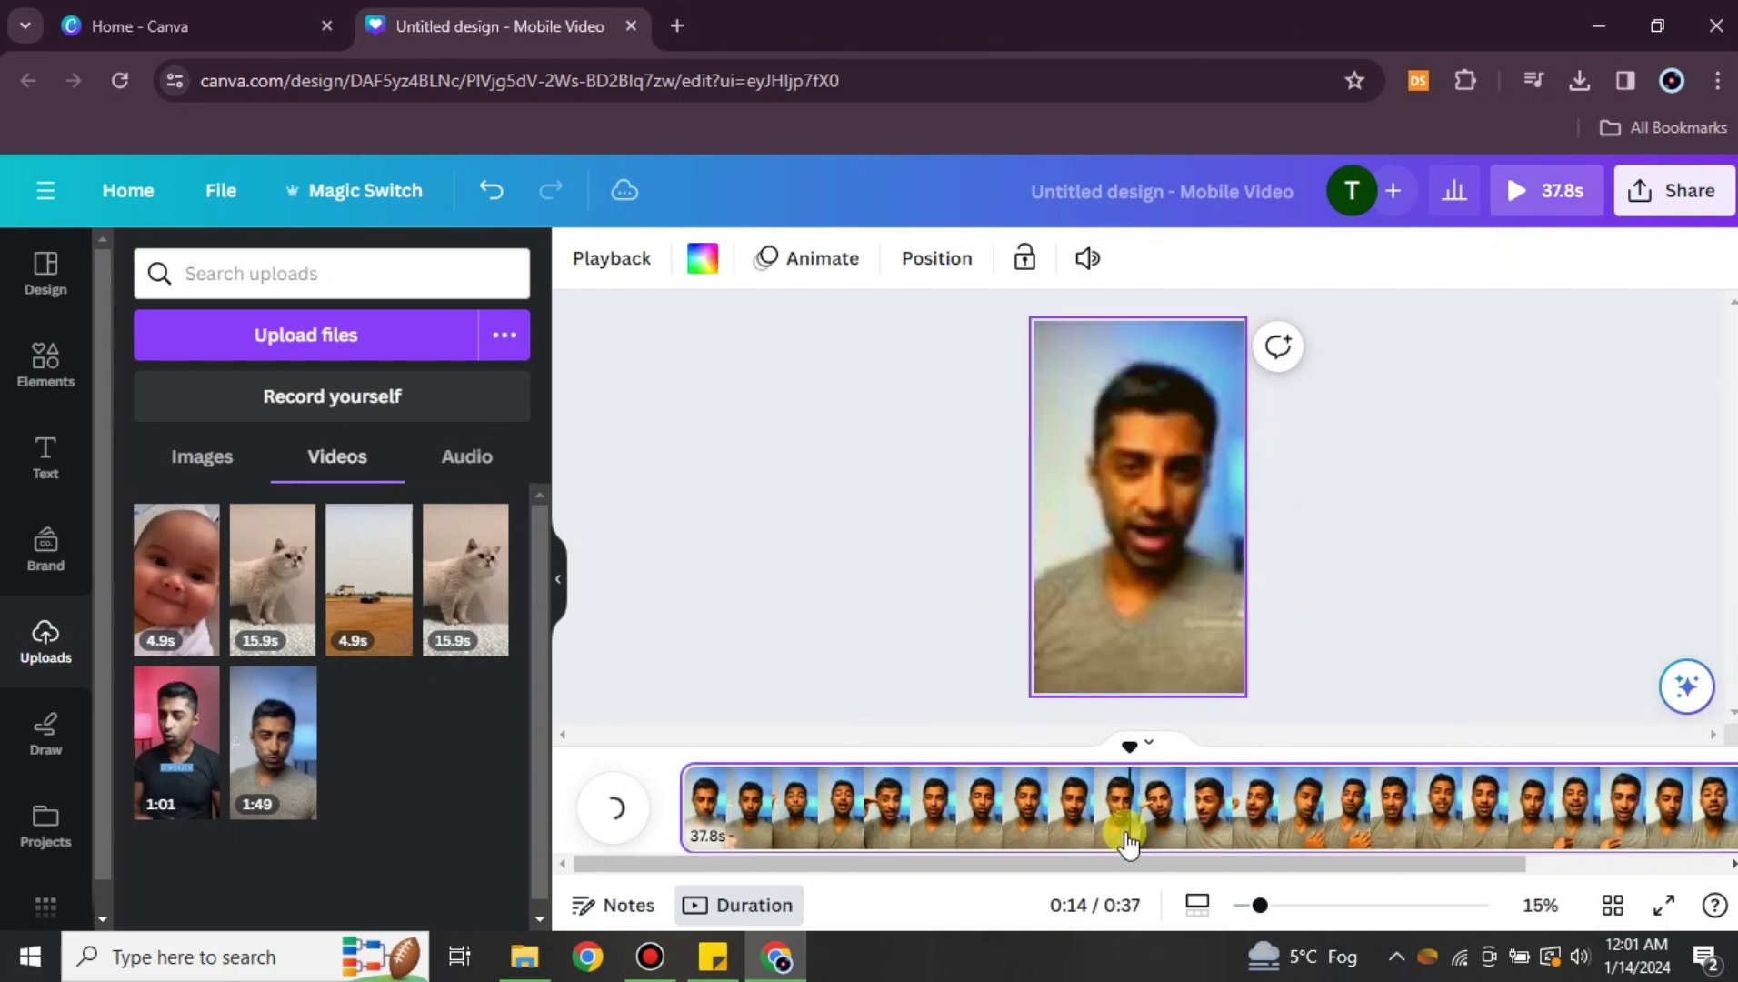
left_click(1236, 542)
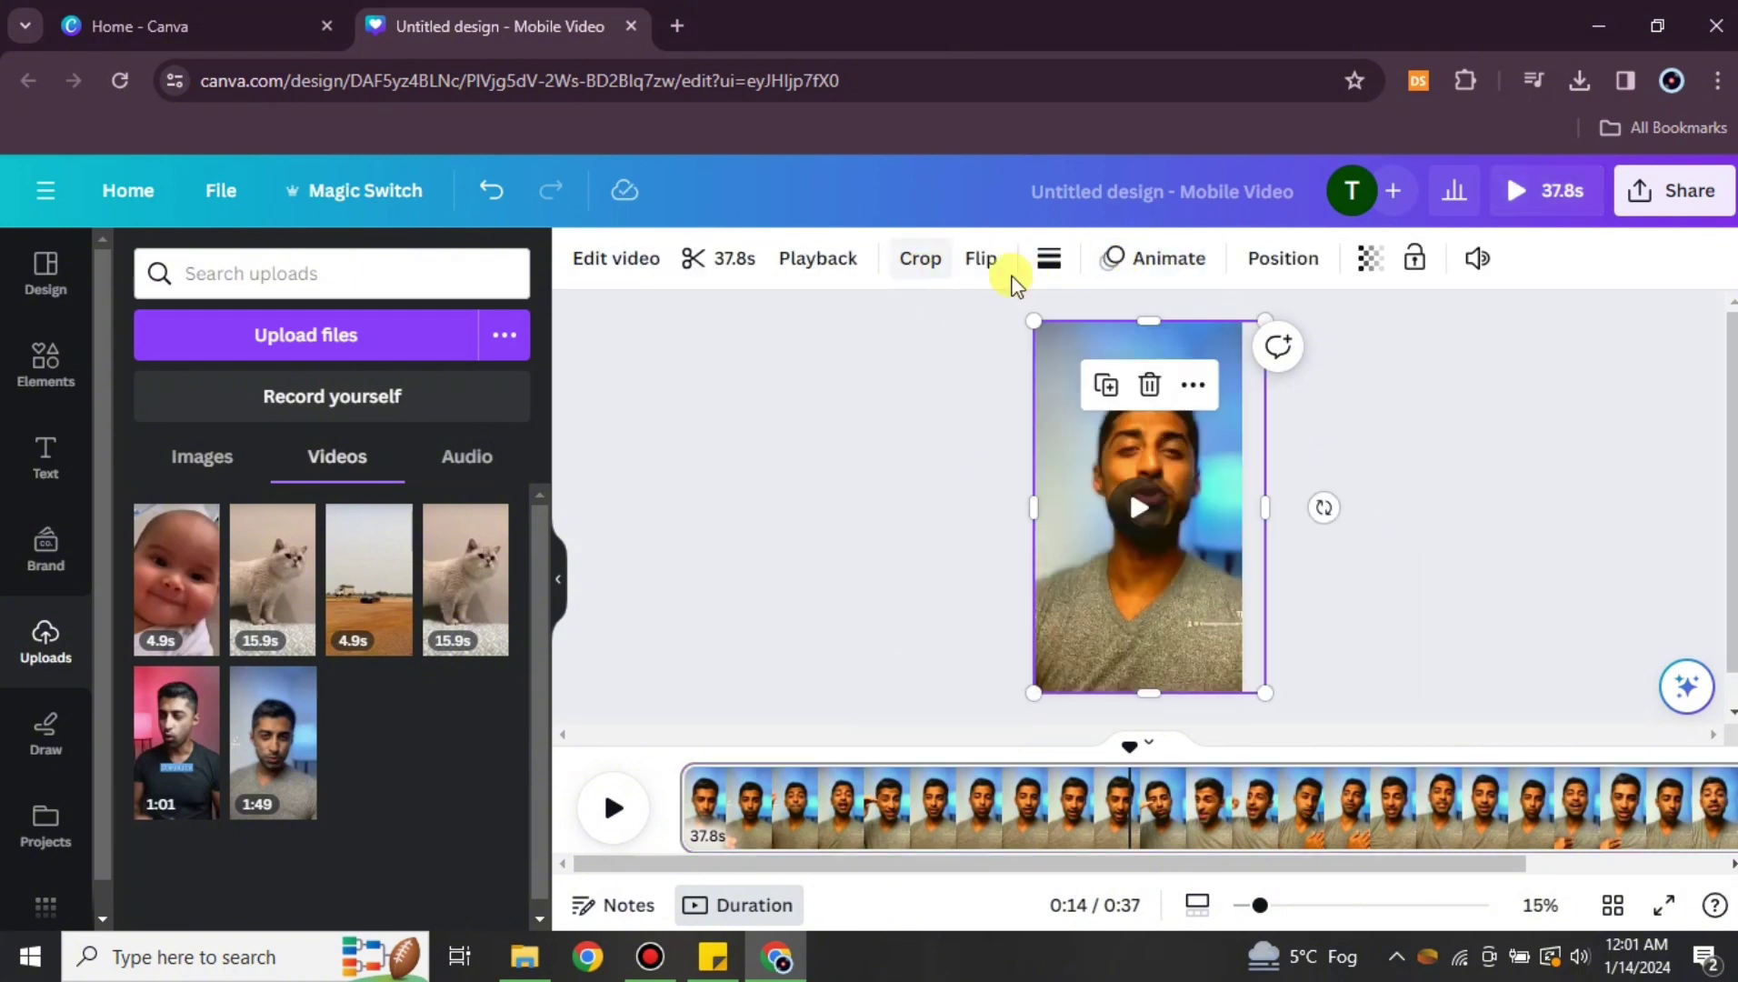
Give the talking clip a Fade entrance animation and preview it from the start.
left_click(1138, 271)
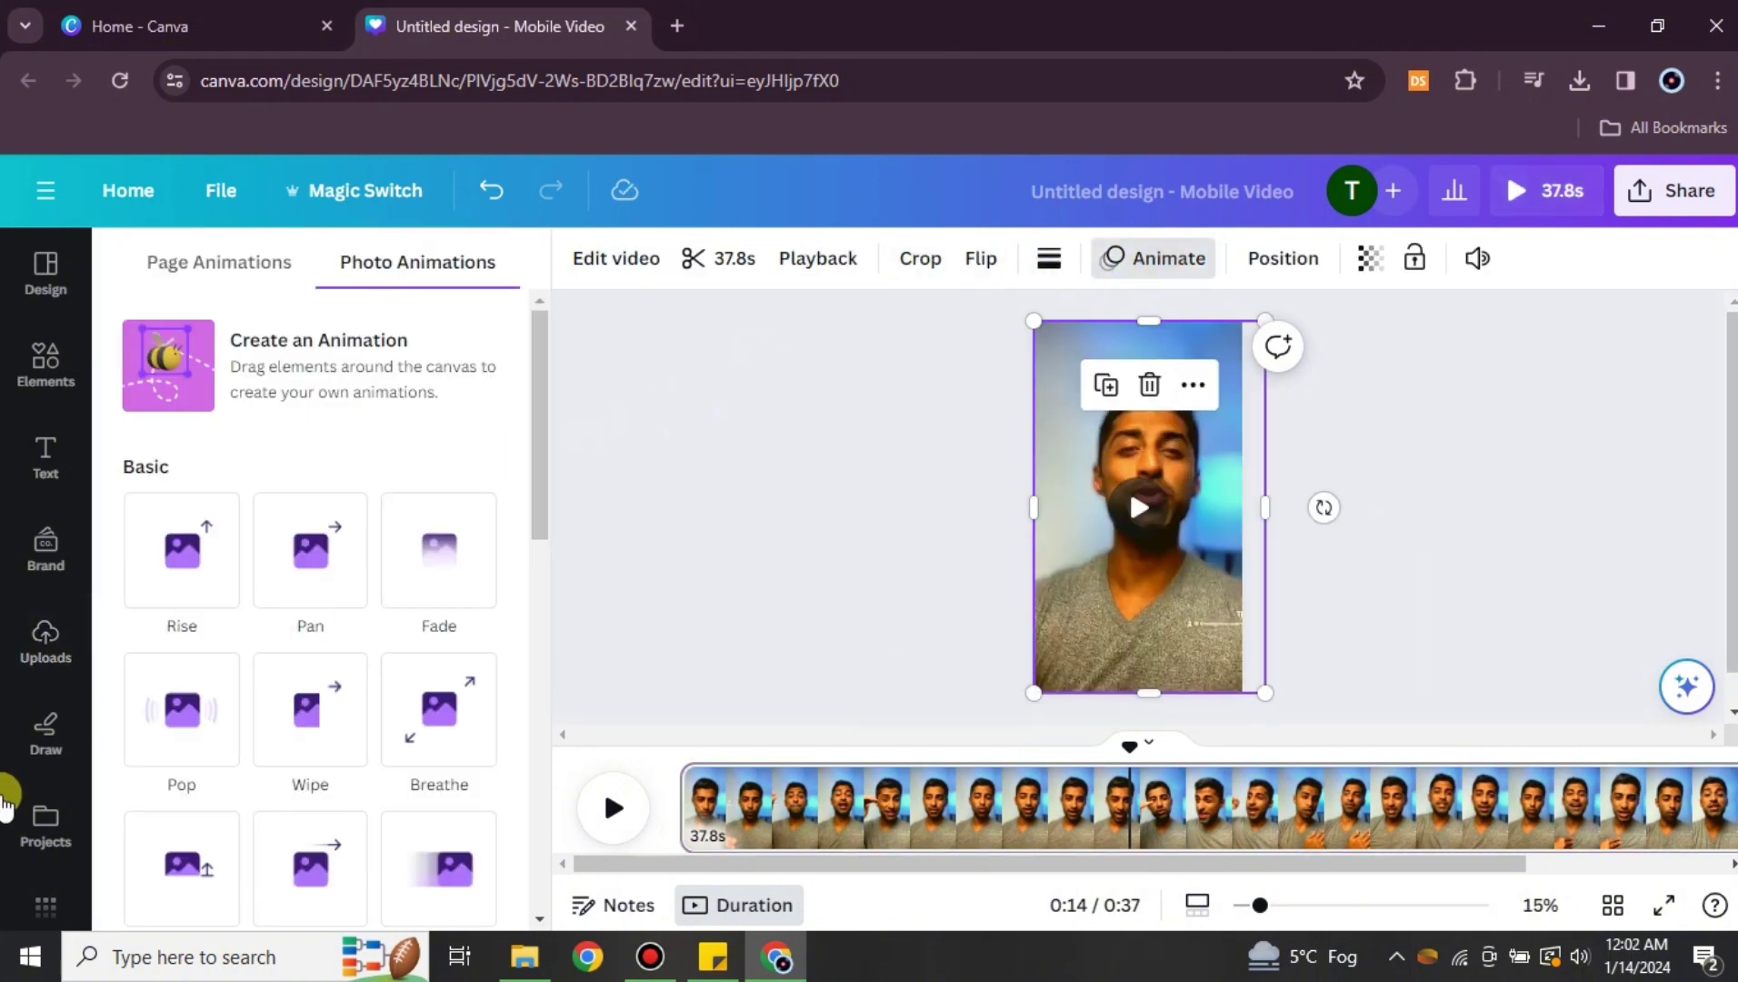
scroll(350, 636, "down", 2)
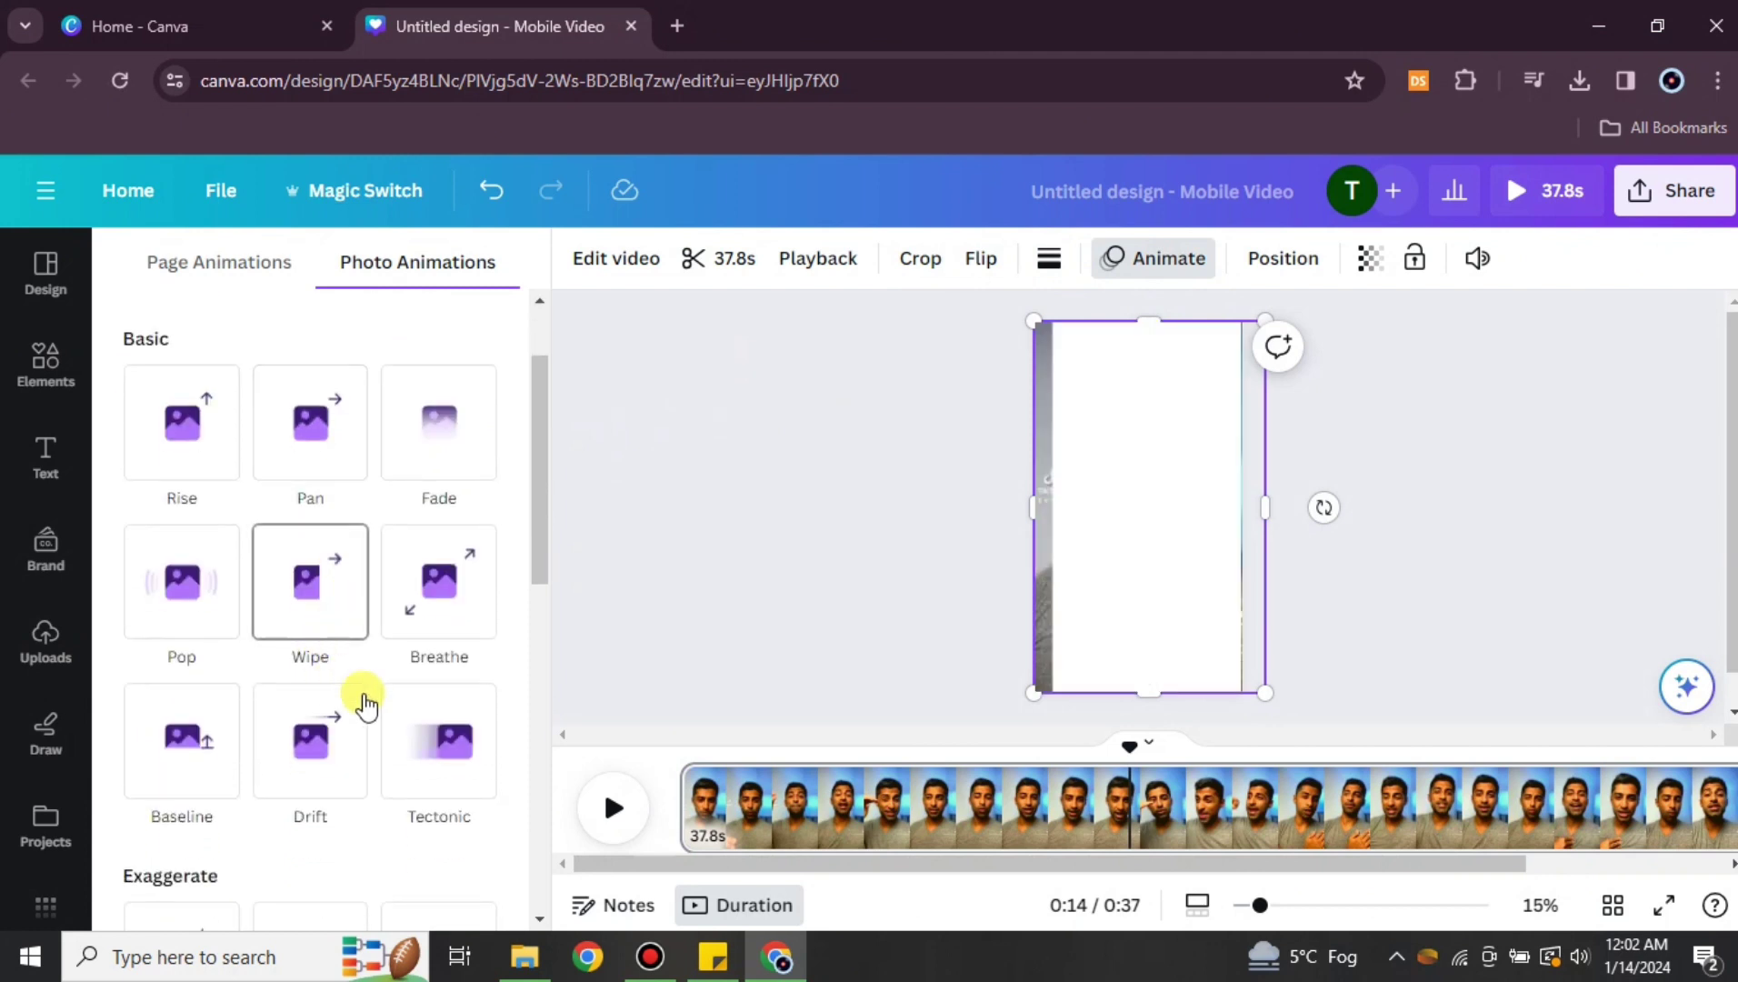
left_click(405, 433)
left_click_drag(1129, 746, 597, 800)
left_click(622, 816)
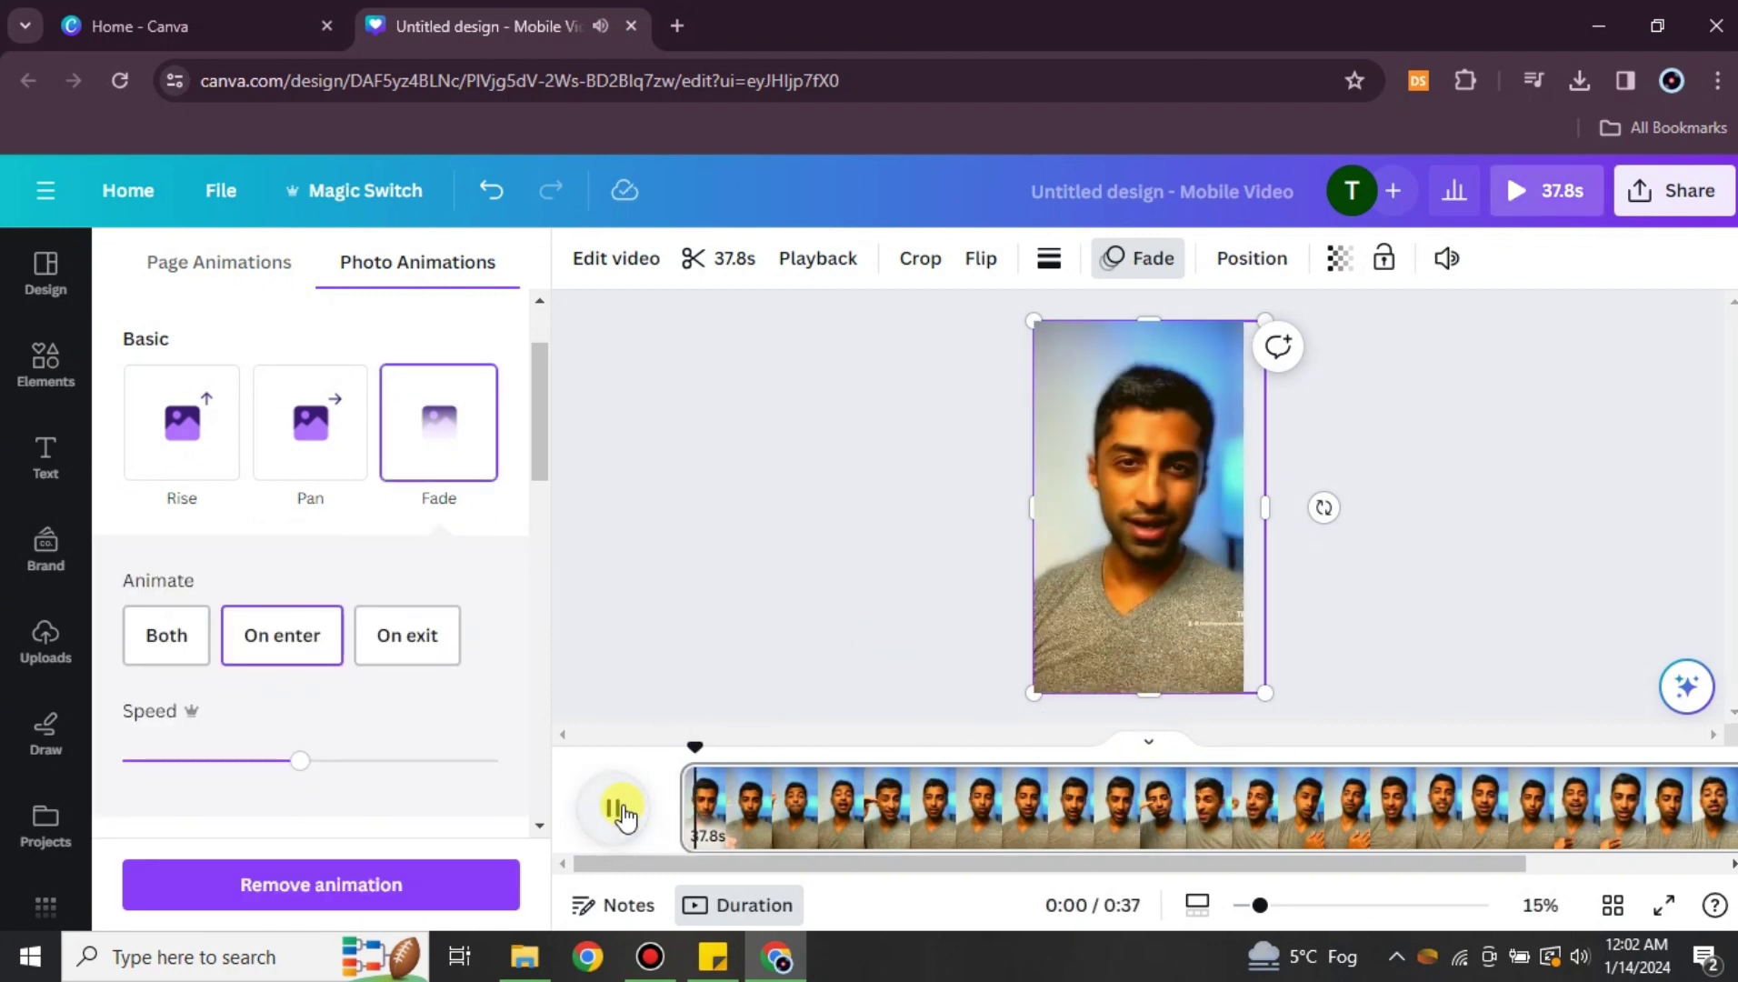
left_click(1217, 525)
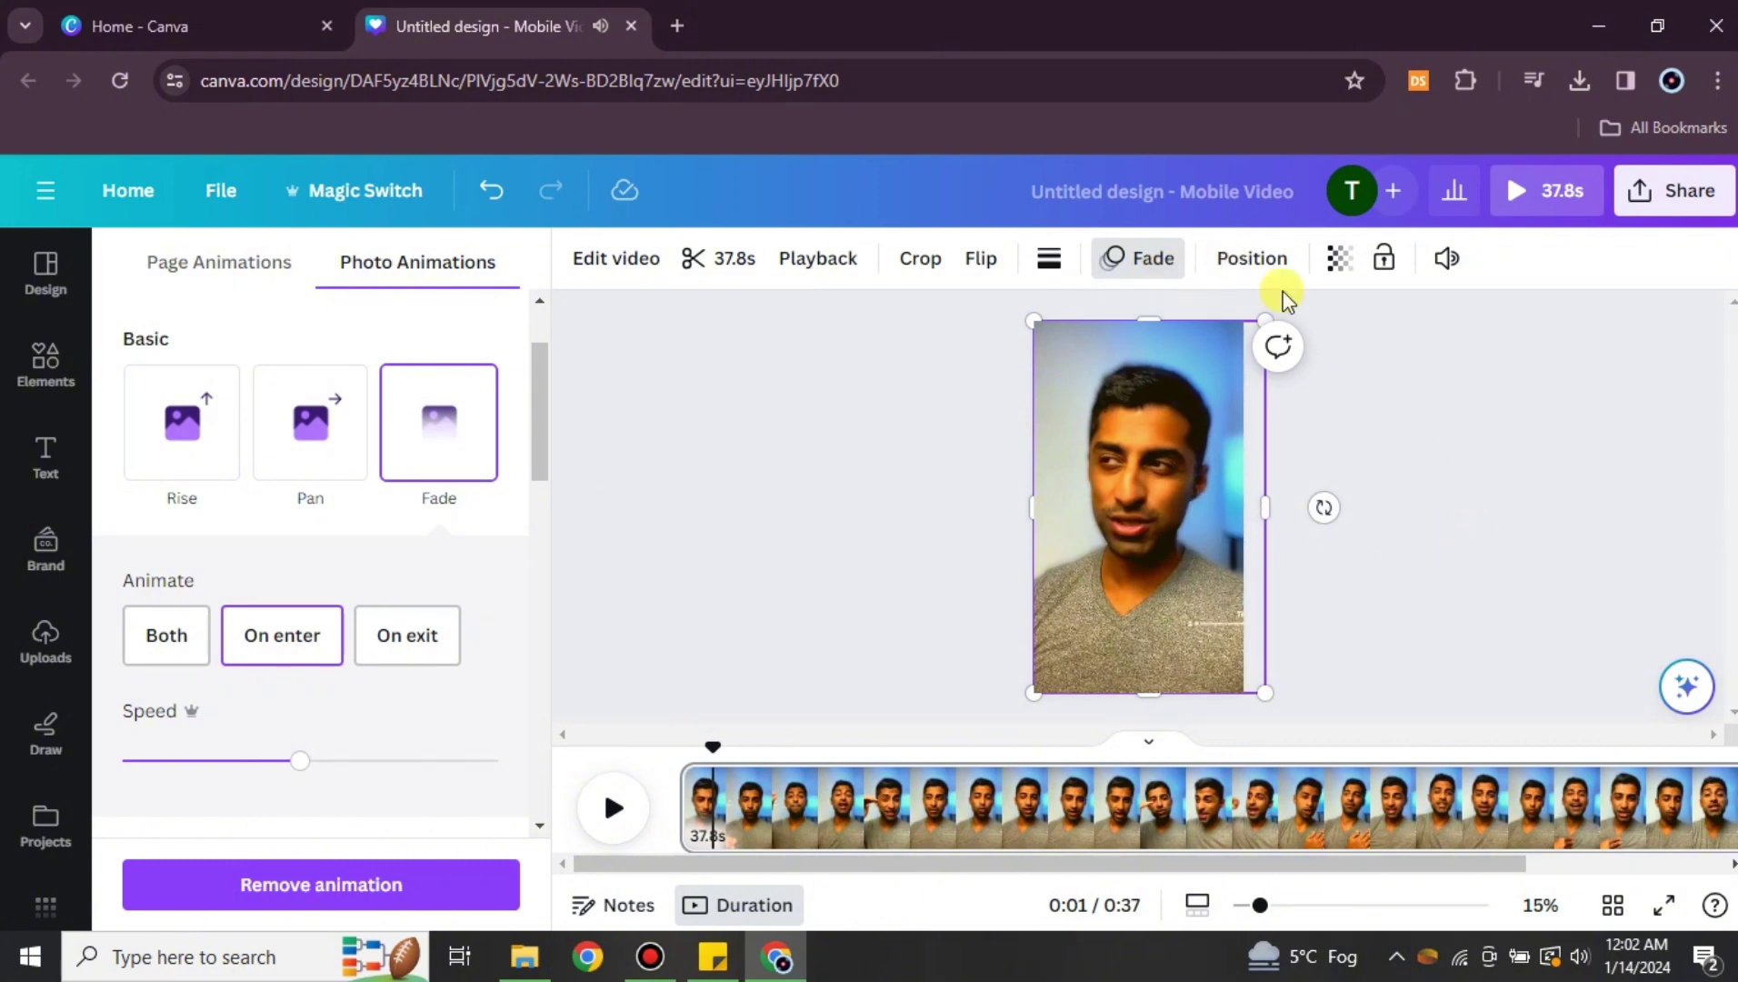
left_click(1429, 395)
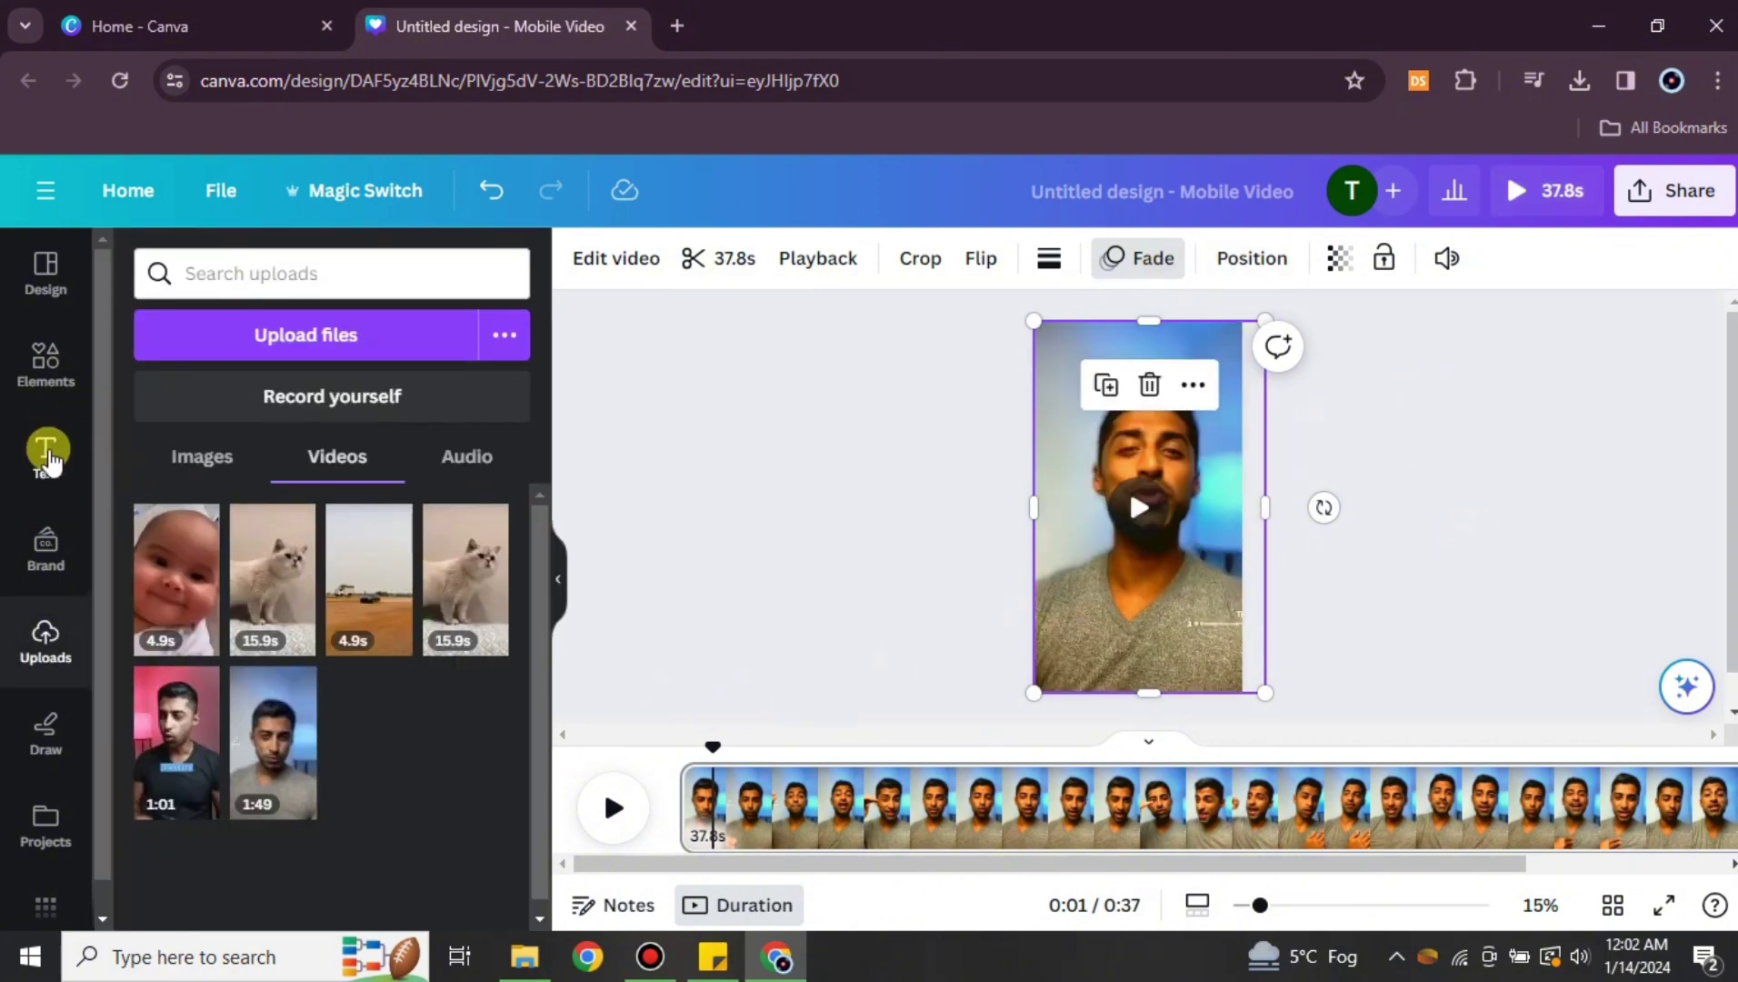
Add the XOXO font combination text to the video page.
left_click(45, 452)
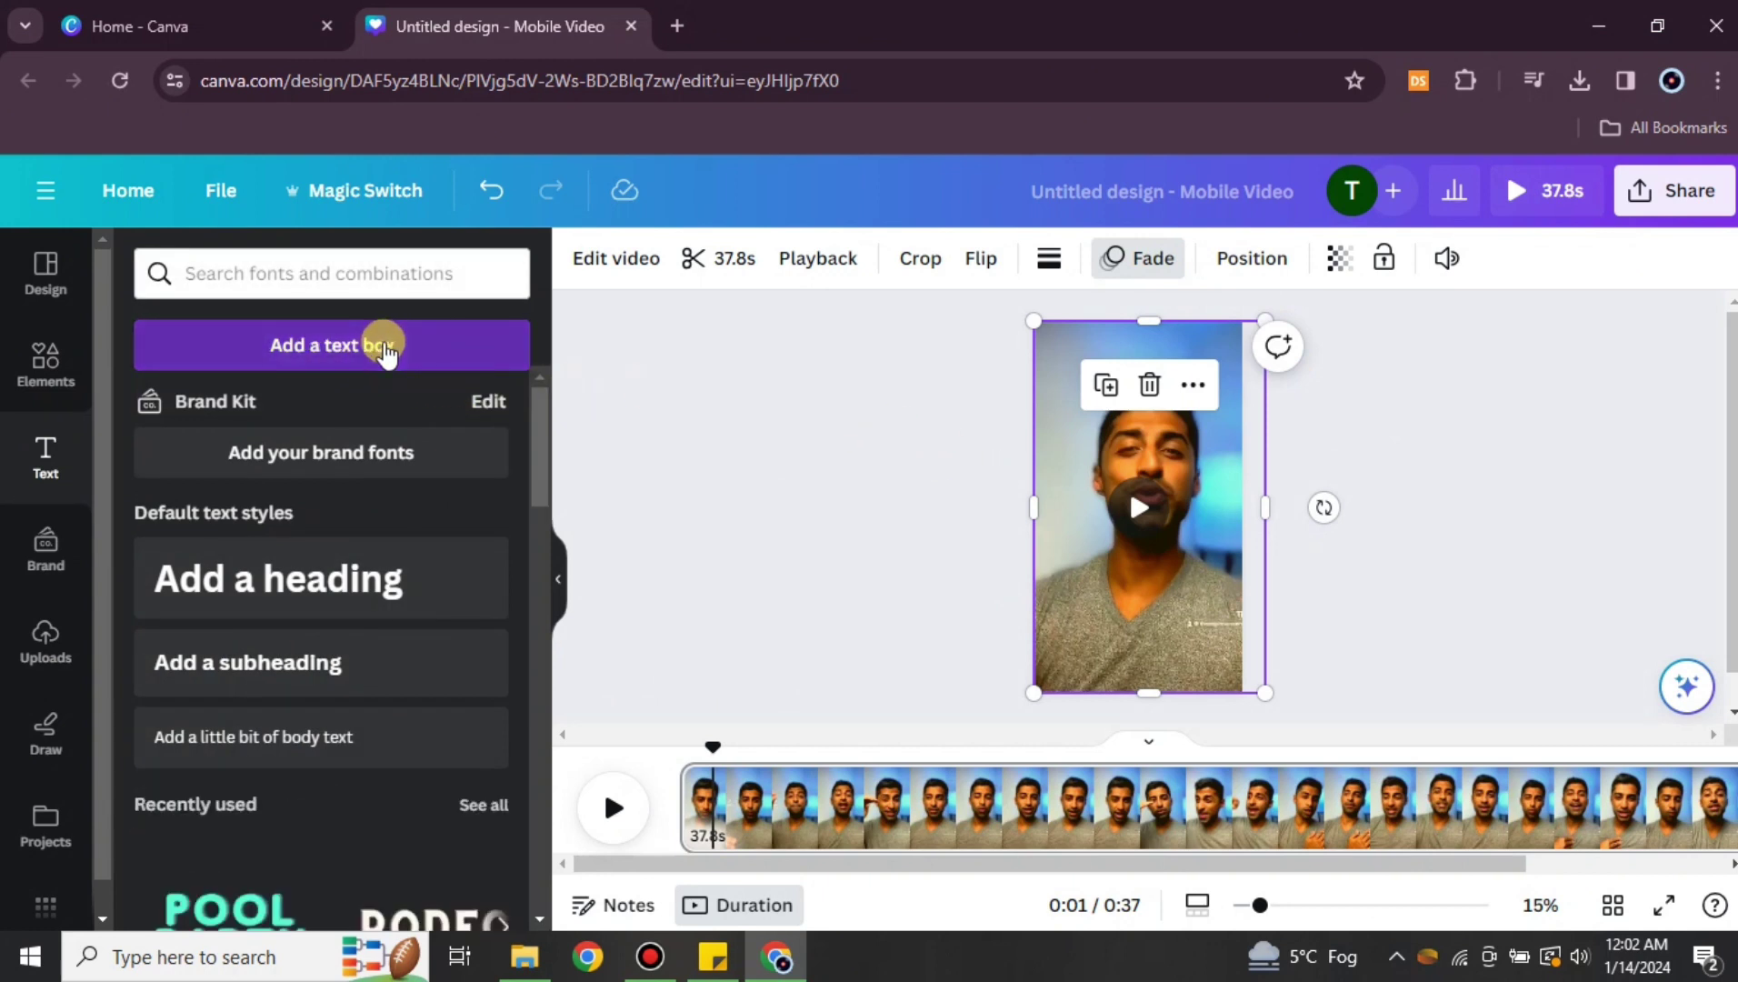
left_click(385, 349)
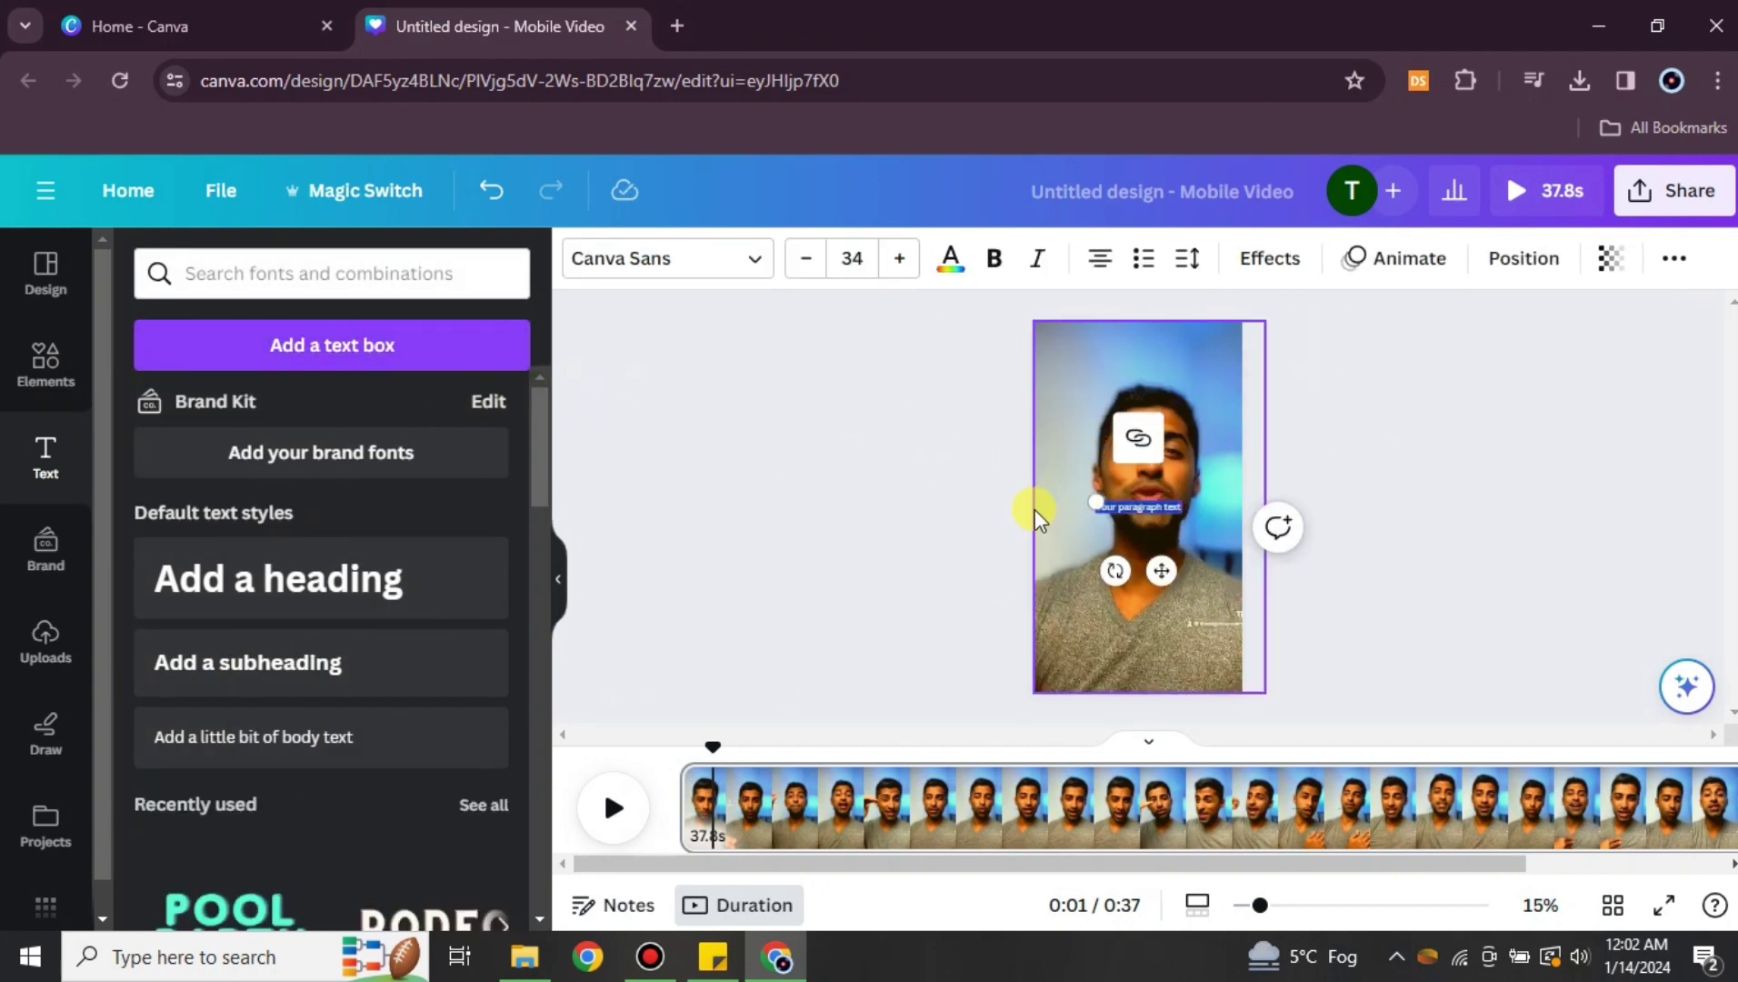
key("BackSpace")
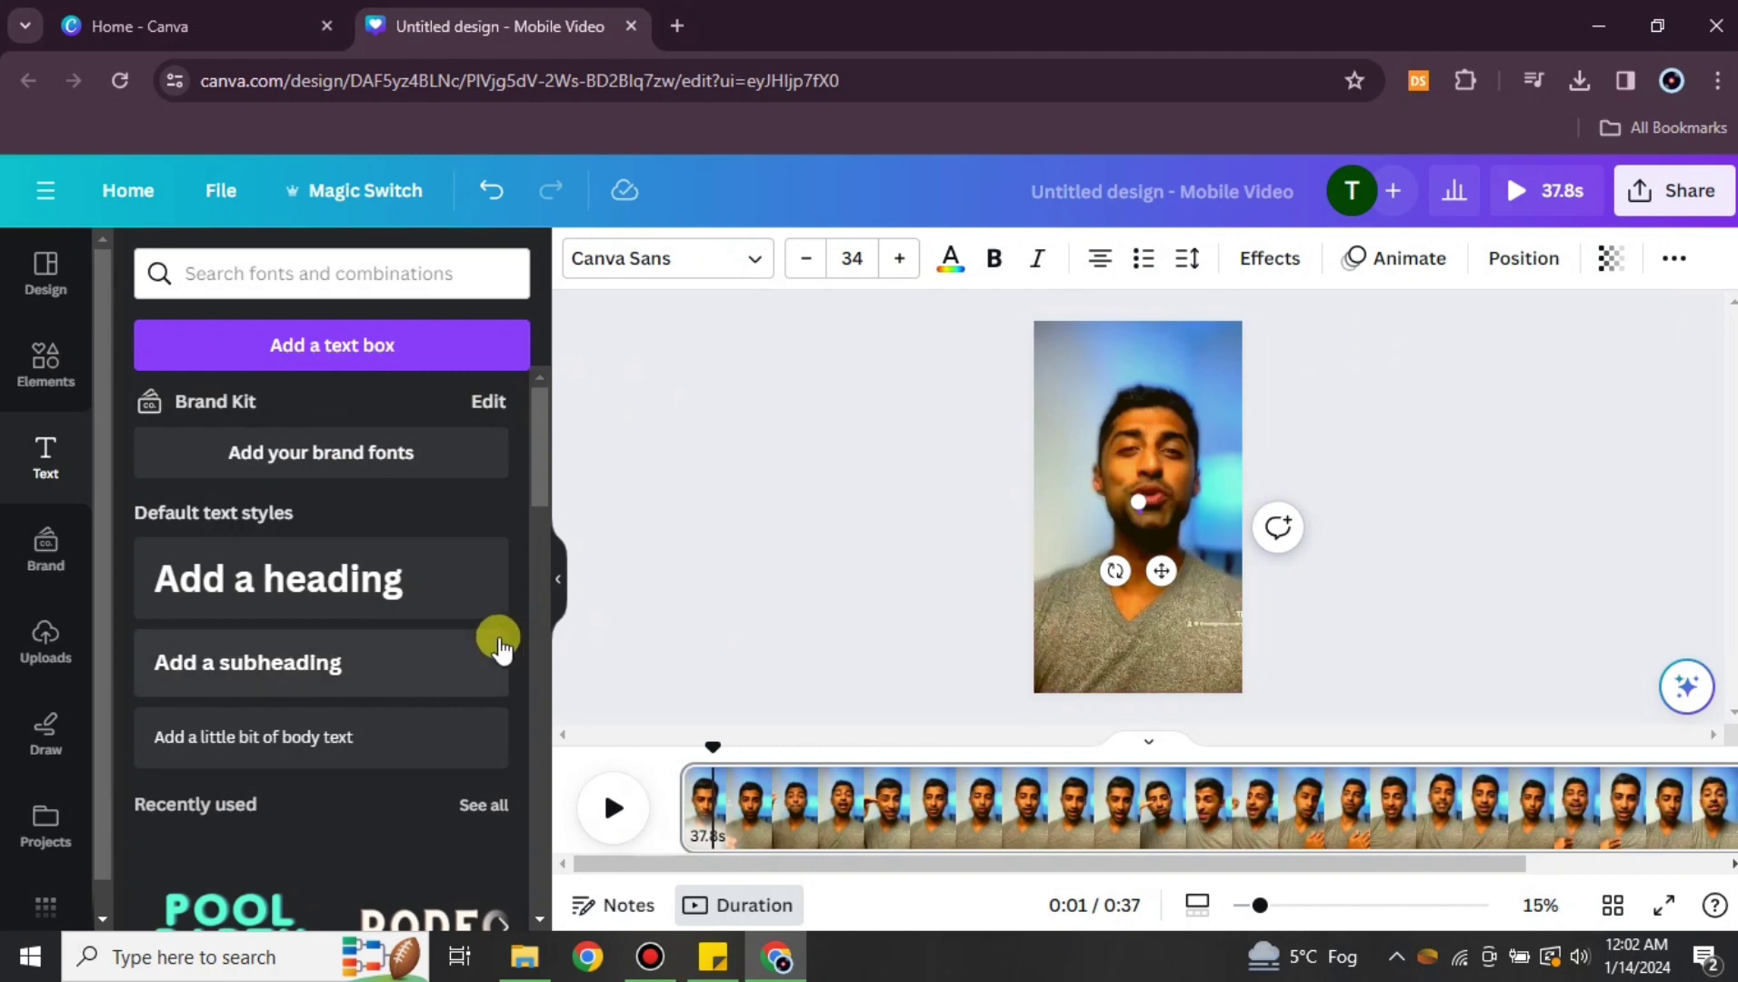
scroll(427, 633, "down", 10)
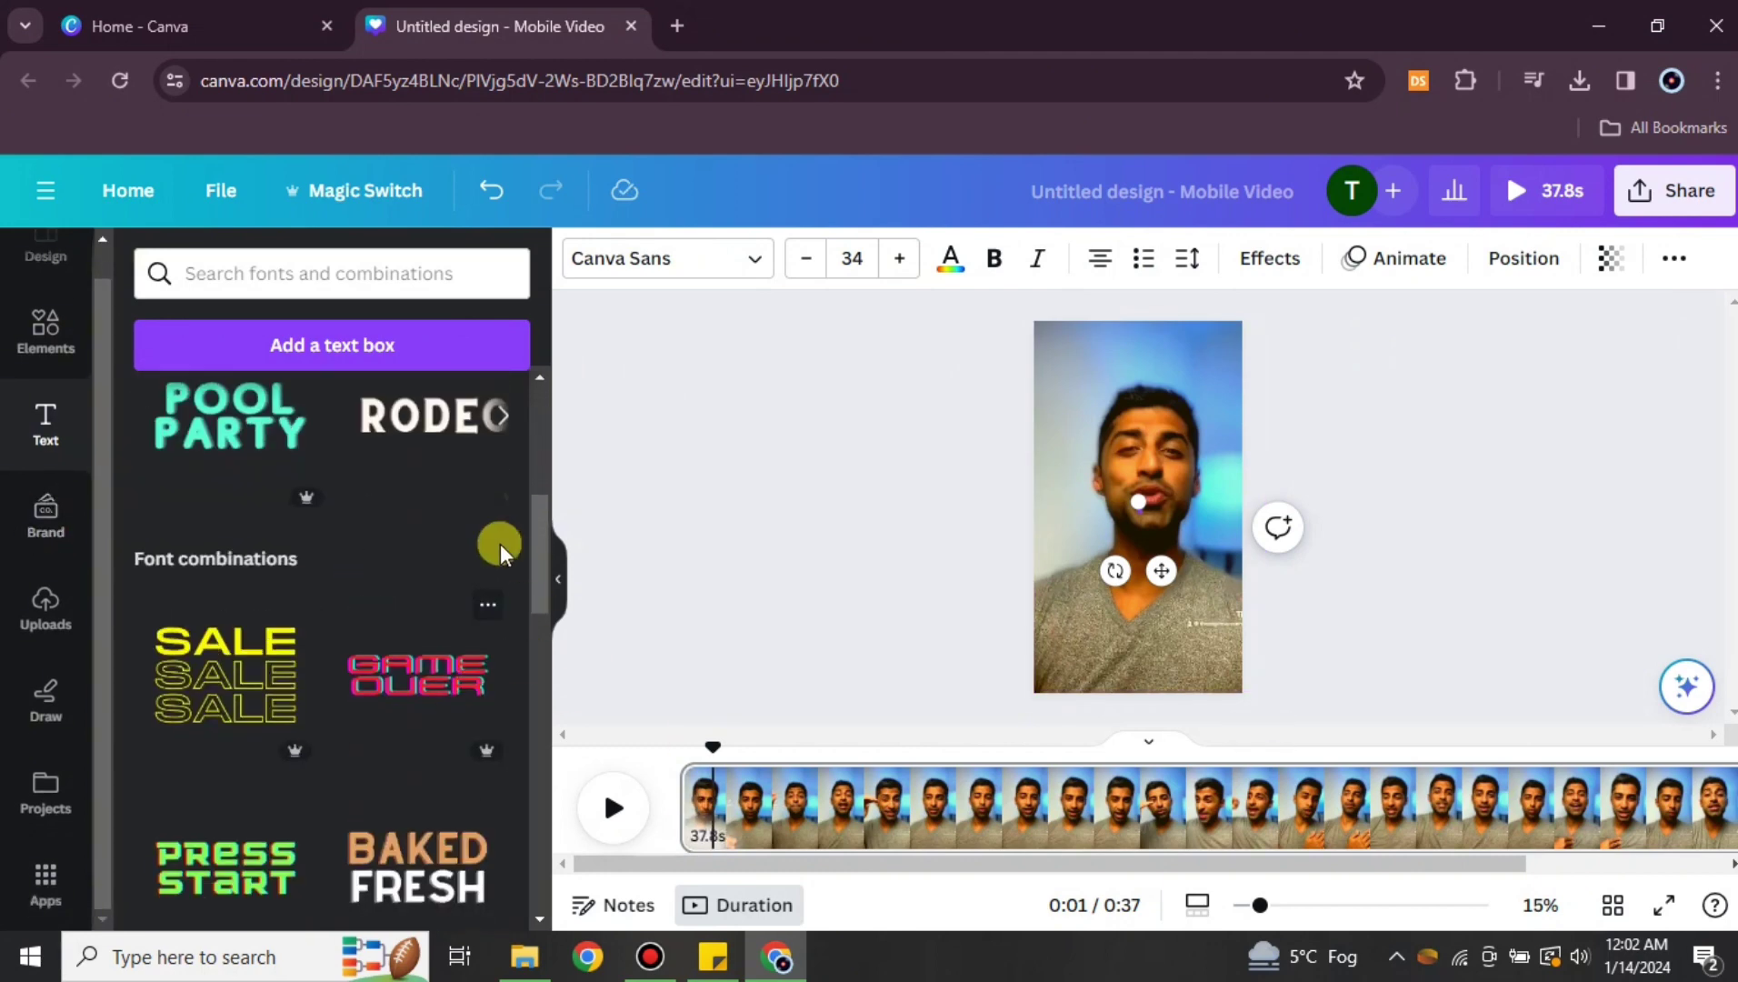
scroll(372, 563, "down", 12)
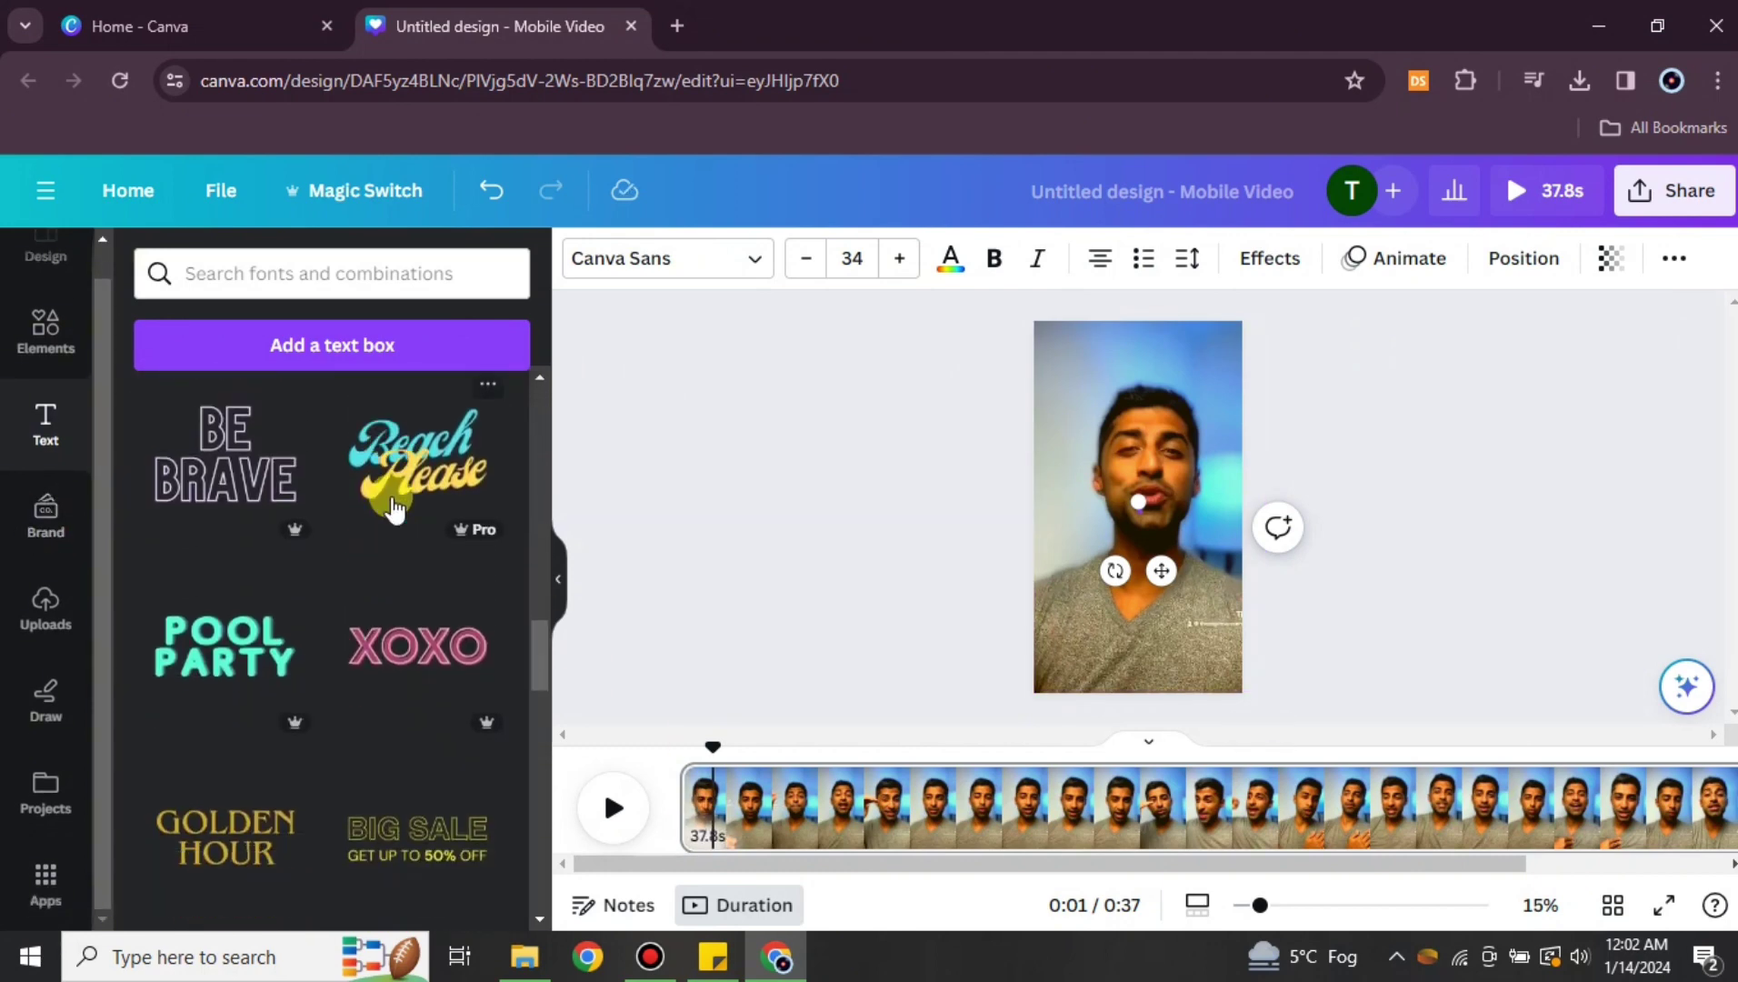
scroll(386, 546, "up", 1)
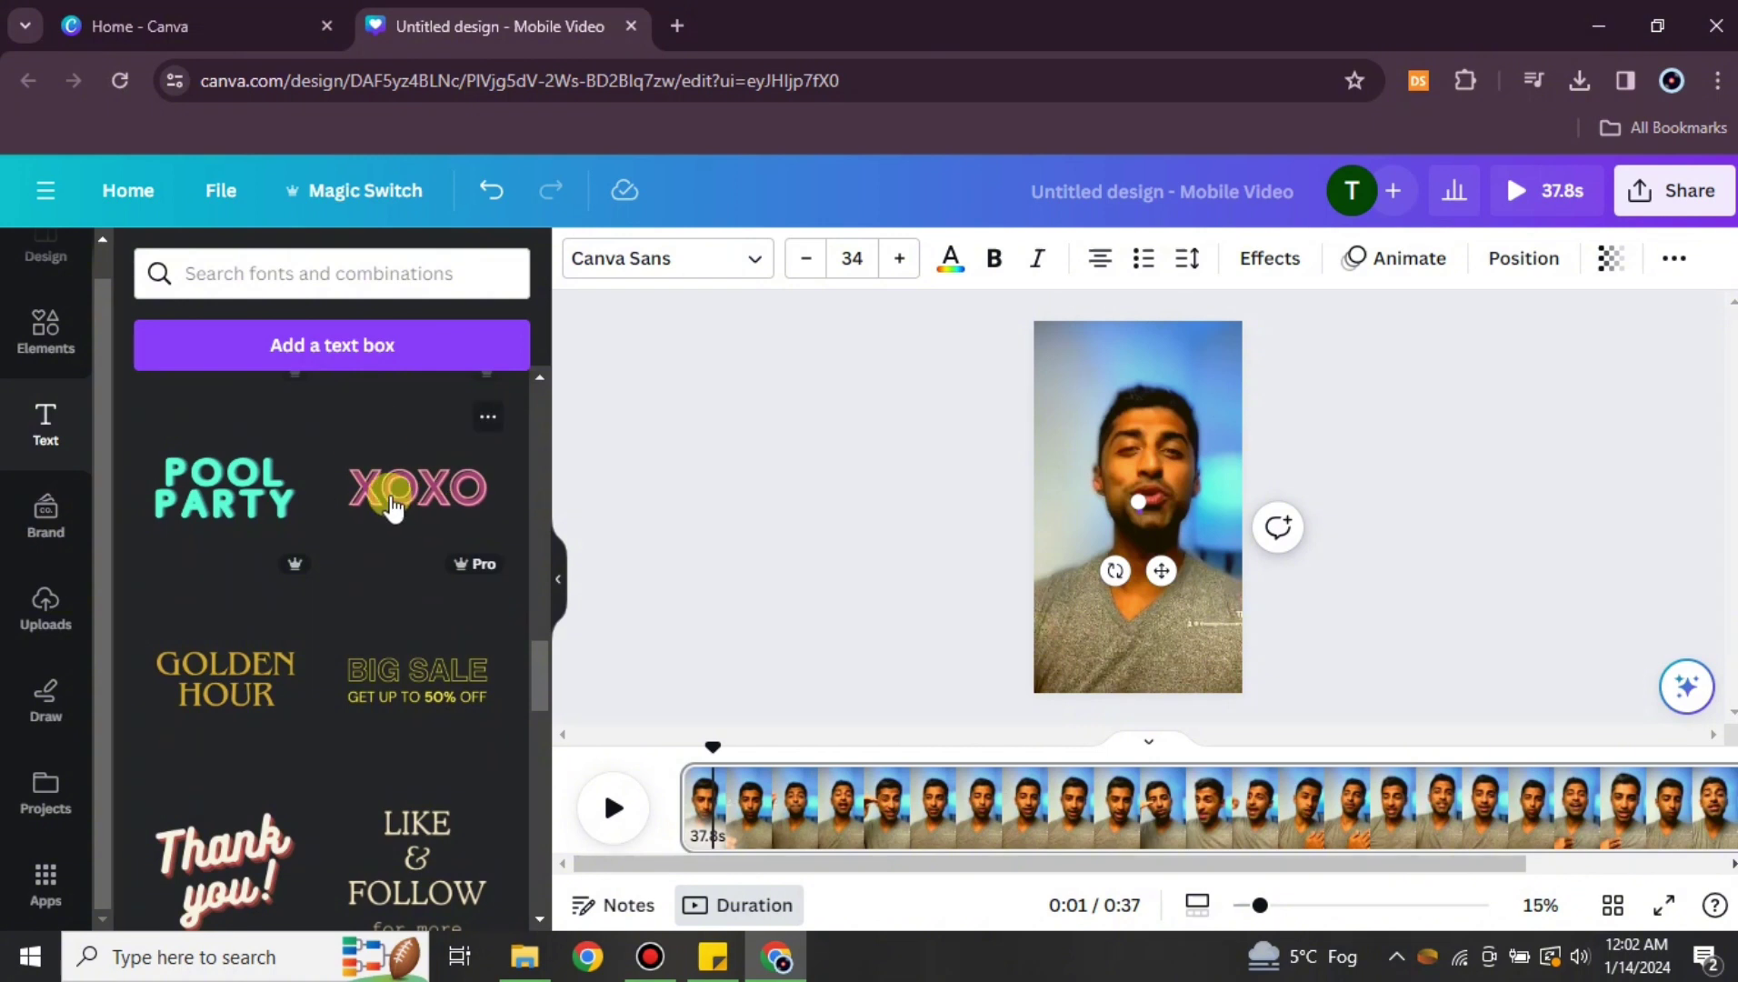
left_click(344, 486)
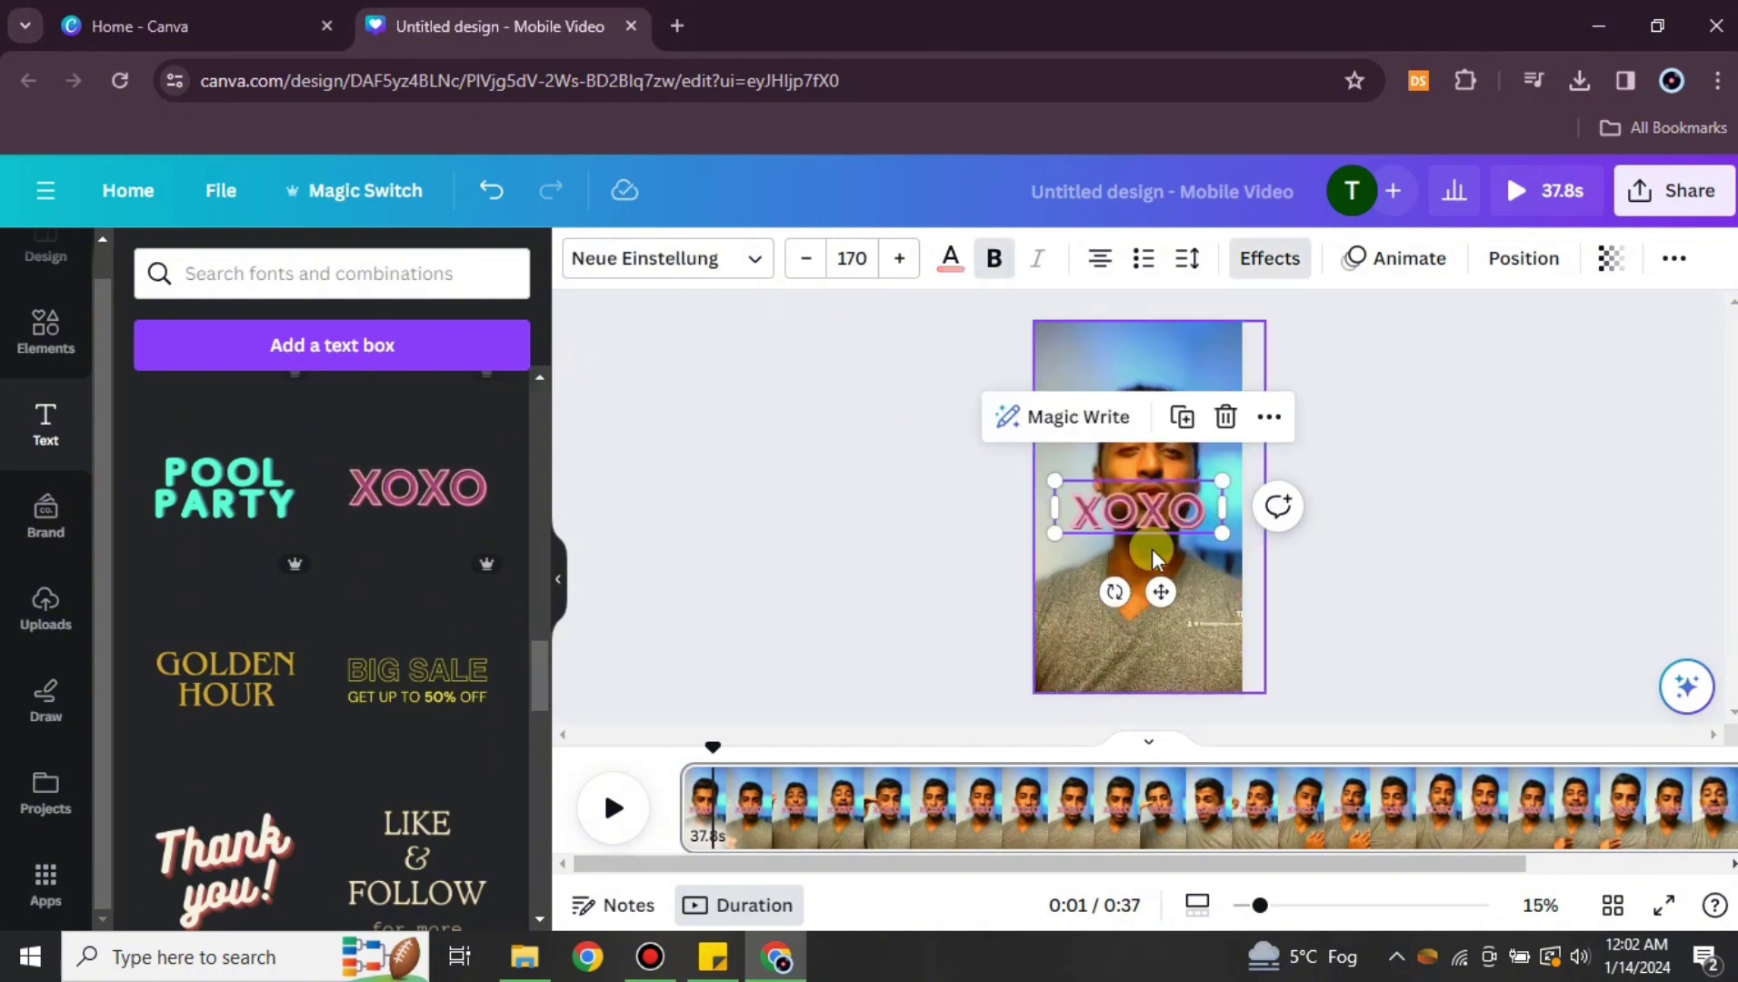
Change the text to 'LISTEN' and move it to the video's lower part.
double_click(1182, 510)
key("BackSpace")
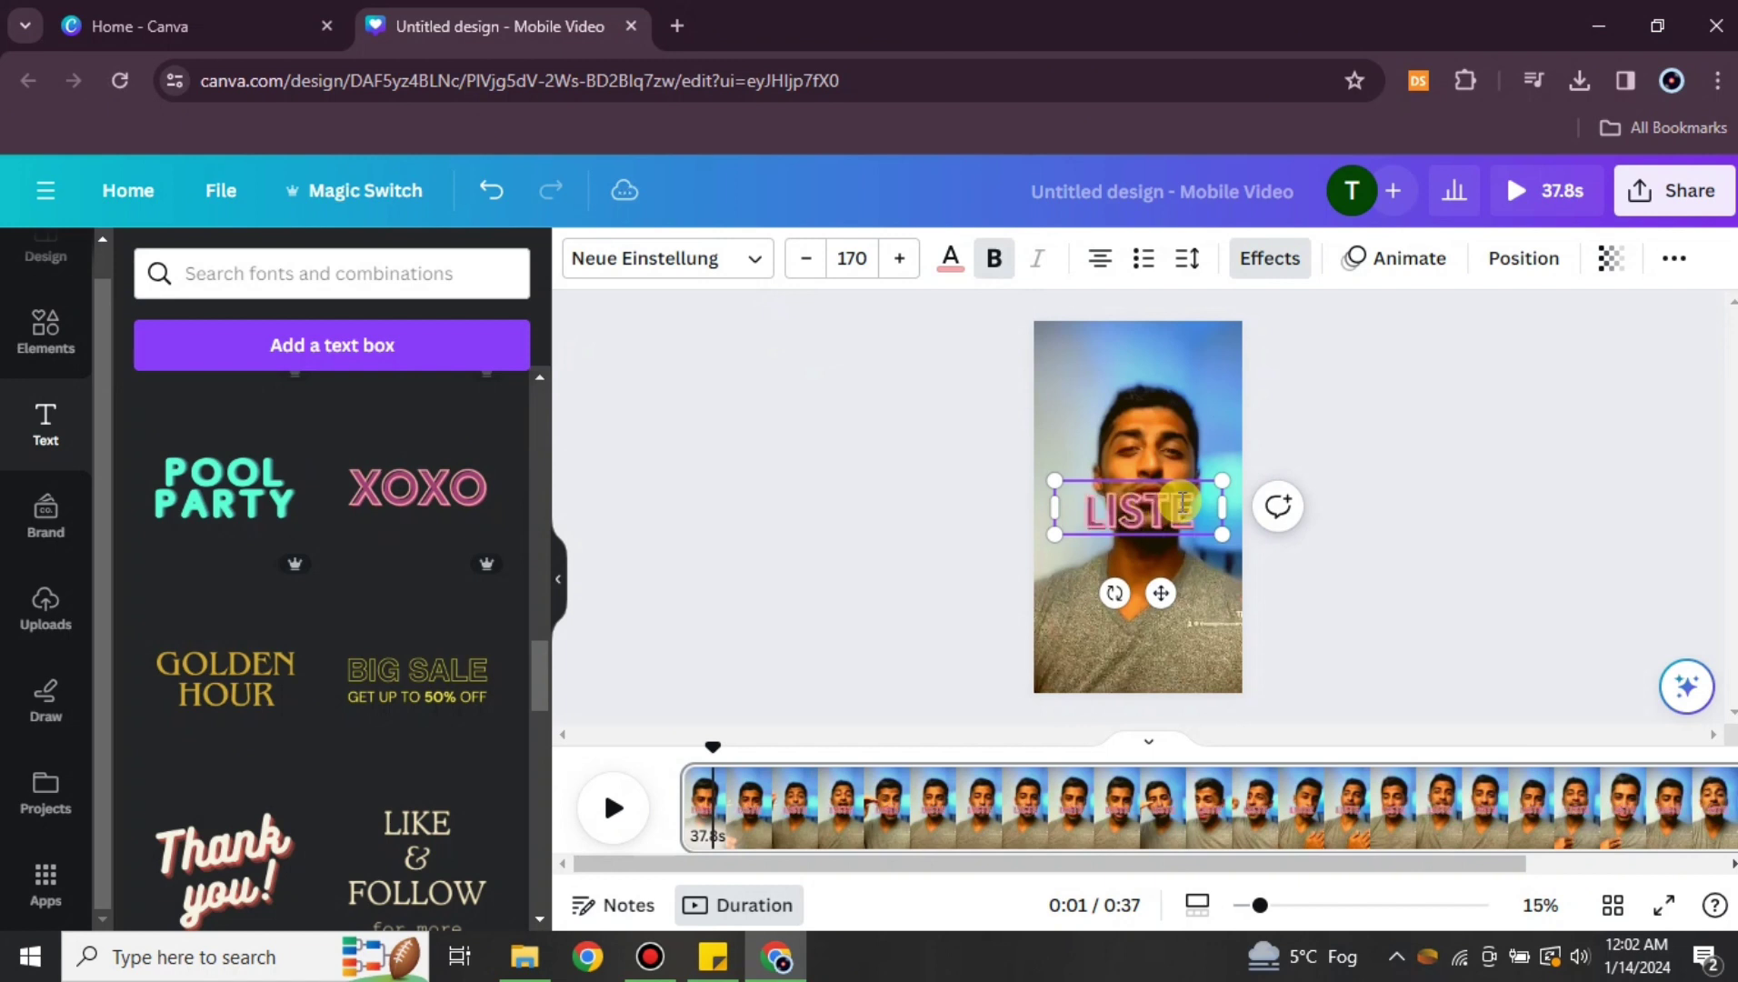
mouse_move(1161, 593)
left_mouse_down()
mouse_move(1134, 425)
mouse_move(1164, 608)
left_mouse_up()
left_click(1025, 652)
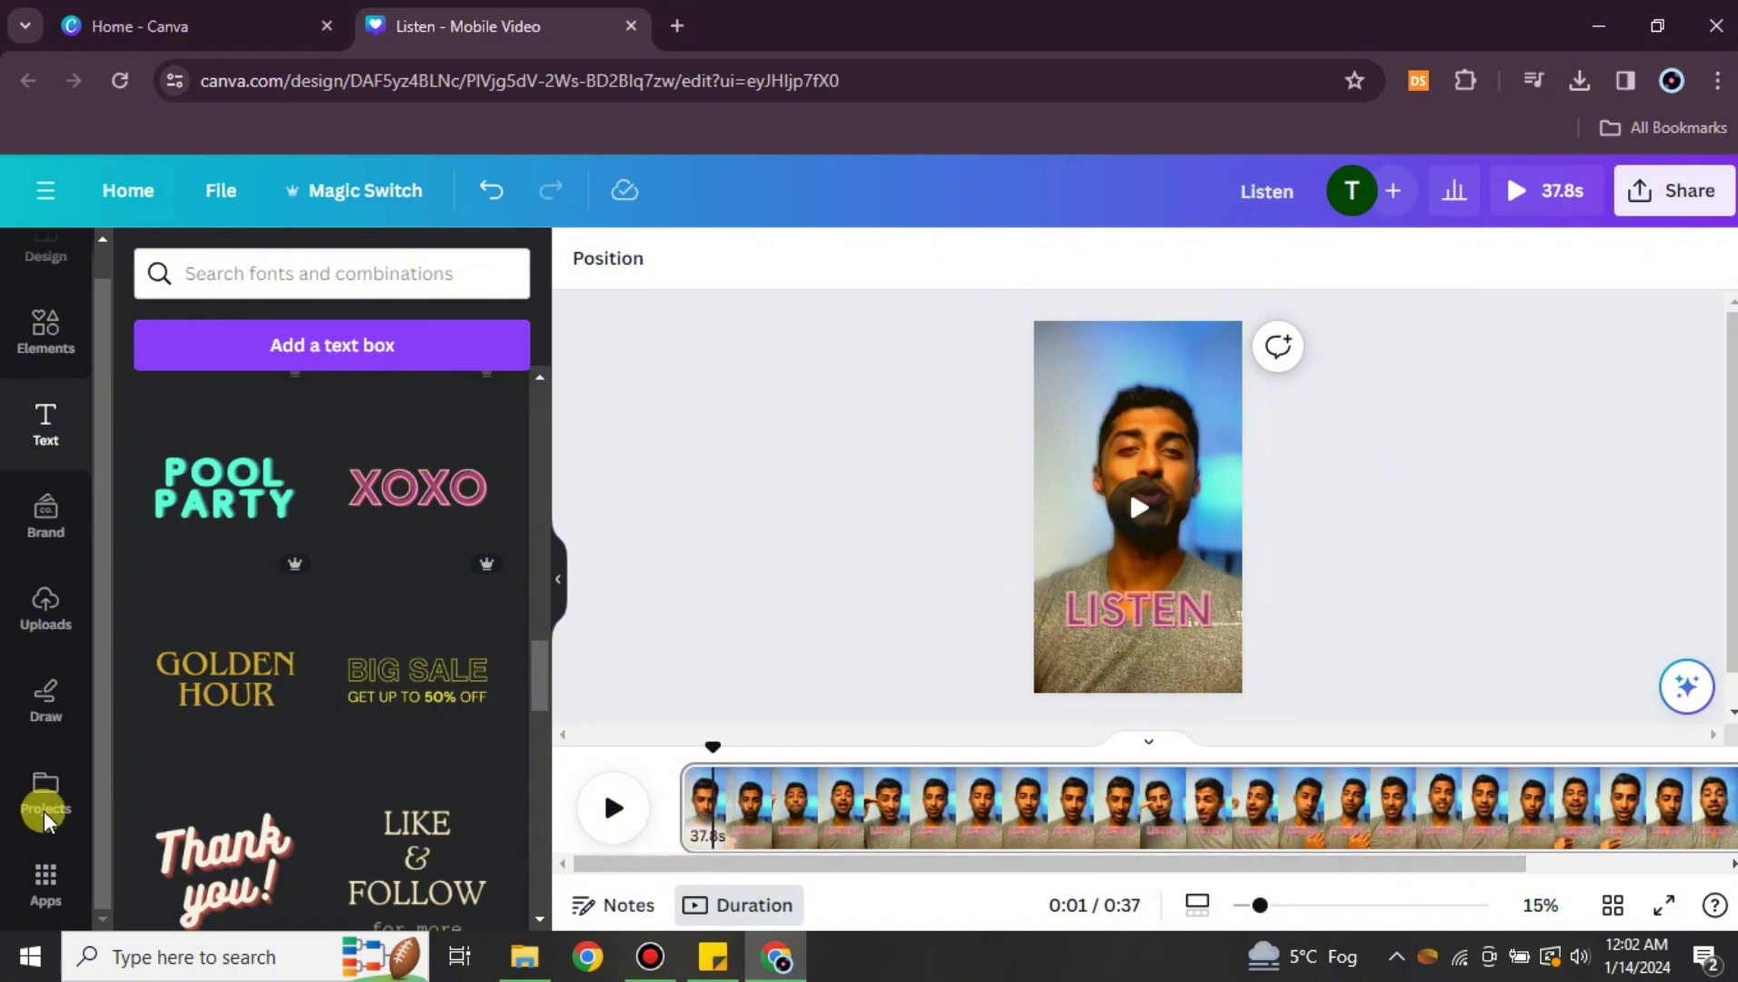
Check the uploaded audio, then rerun the recent 'music' search in Elements.
left_click(52, 609)
left_click(473, 456)
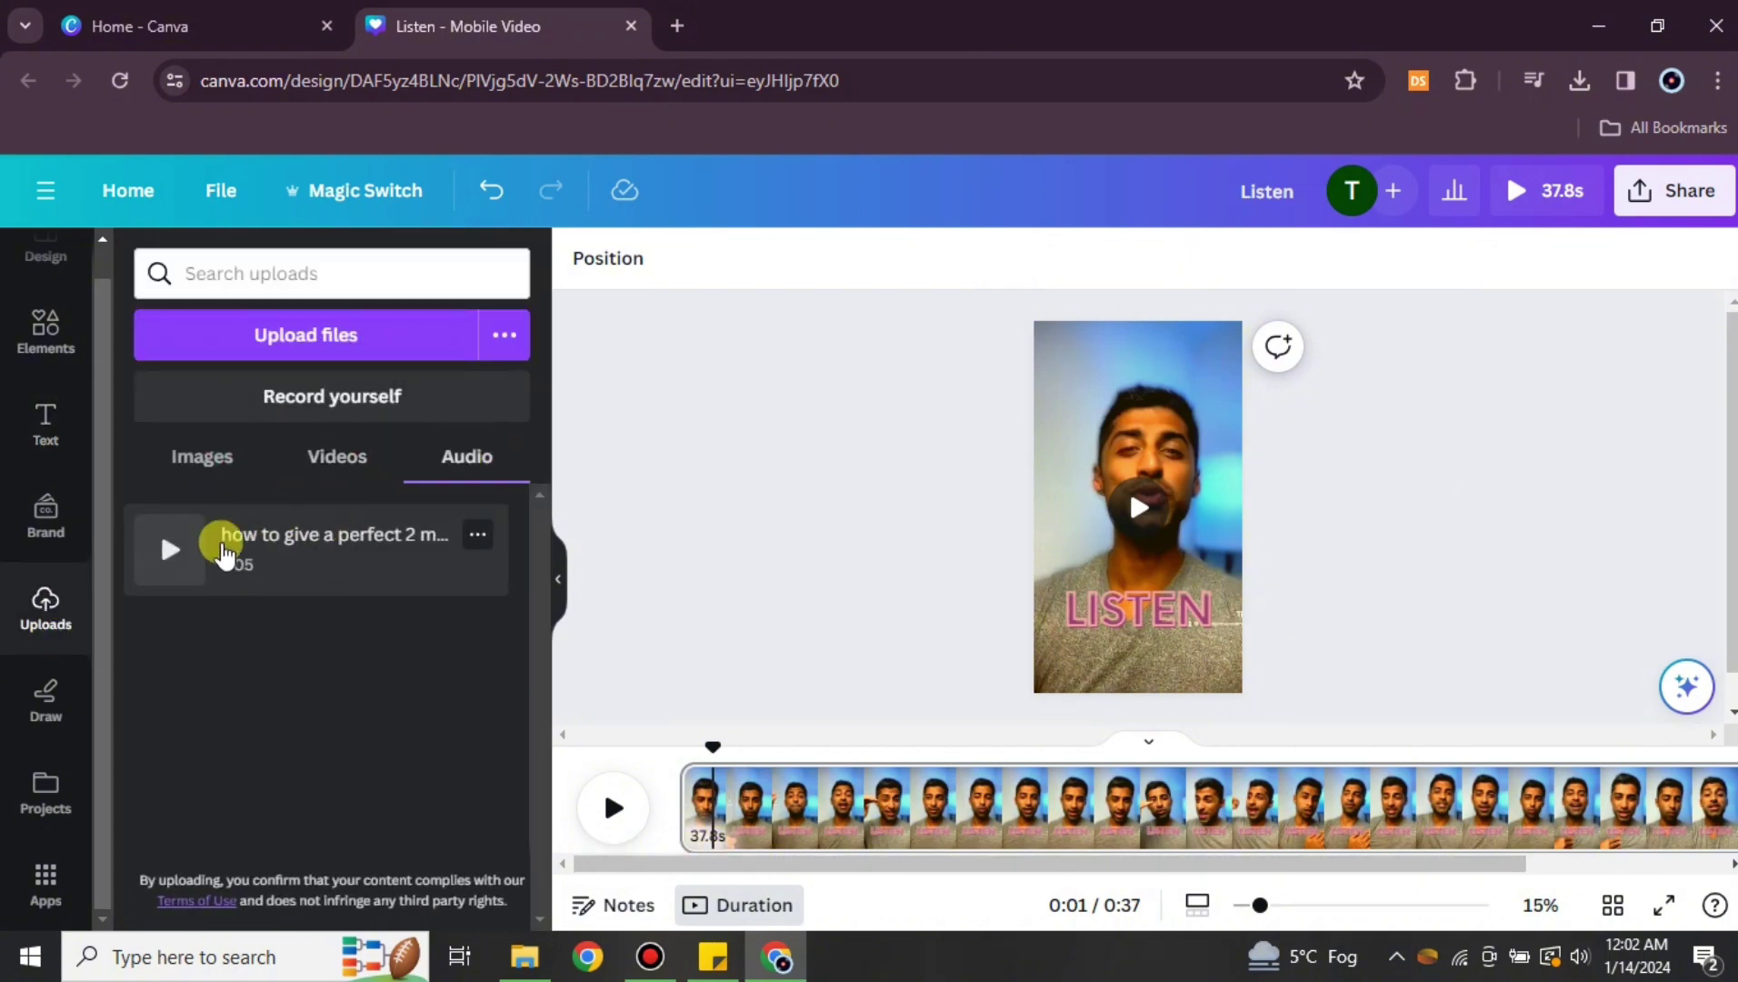
left_click(48, 332)
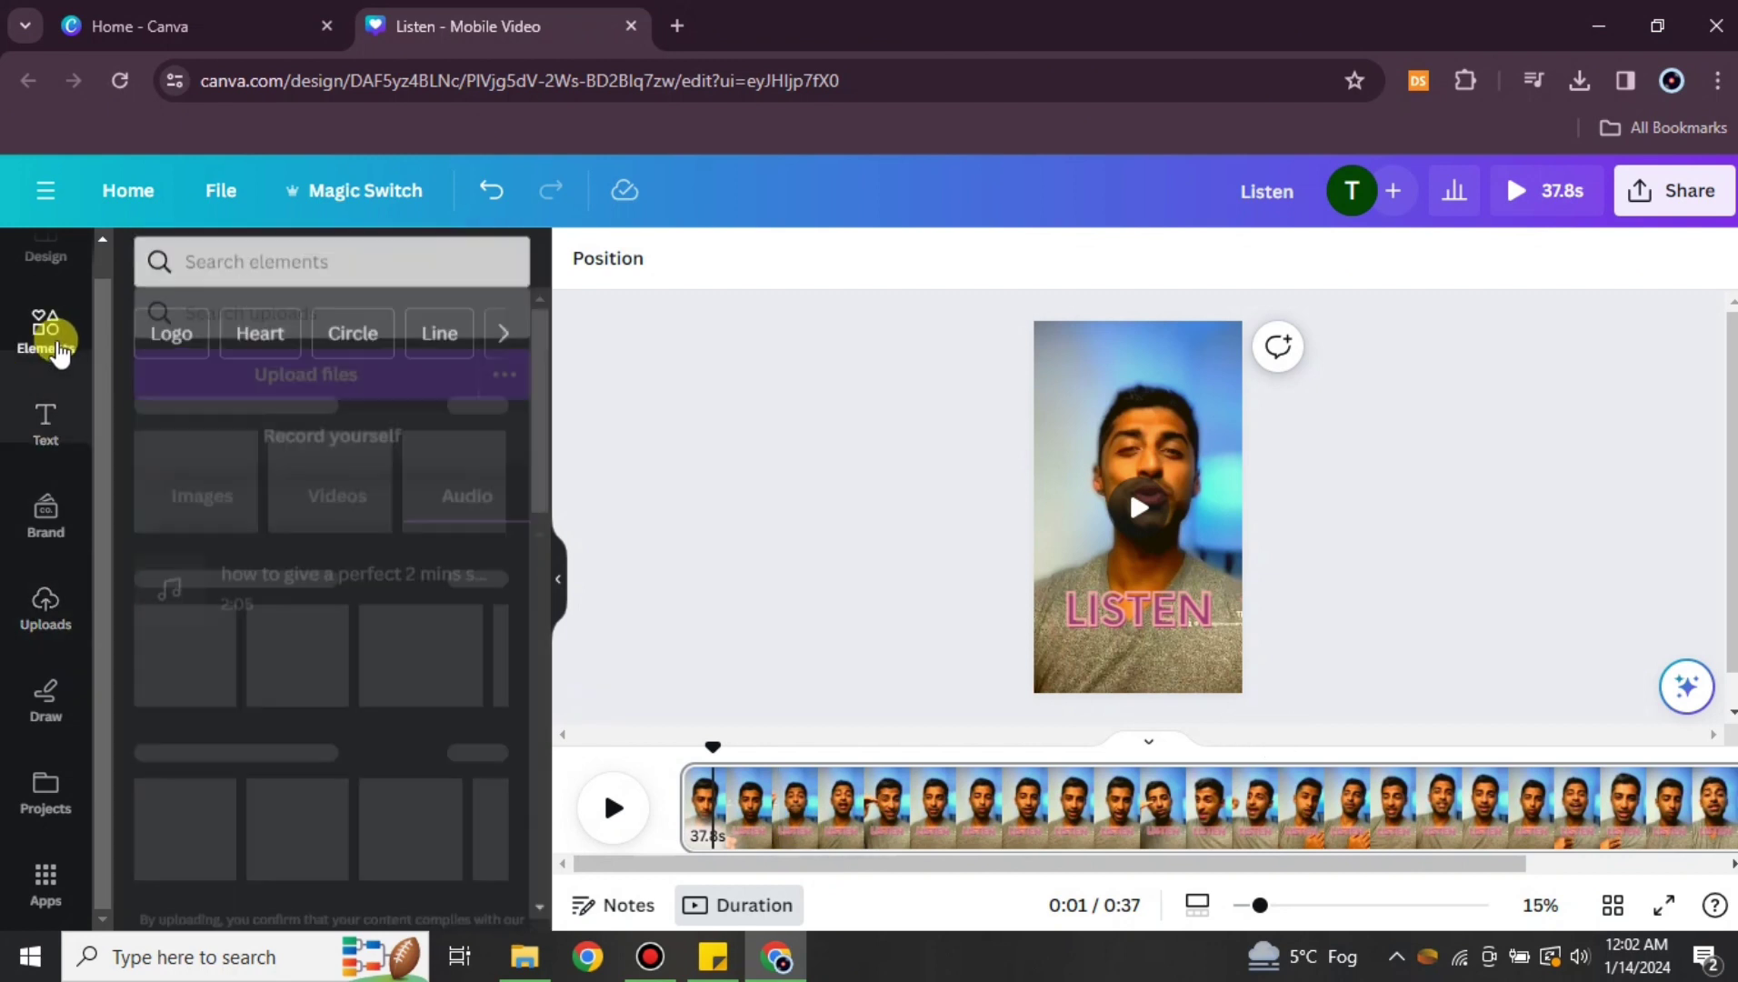
left_click(259, 282)
left_click(221, 388)
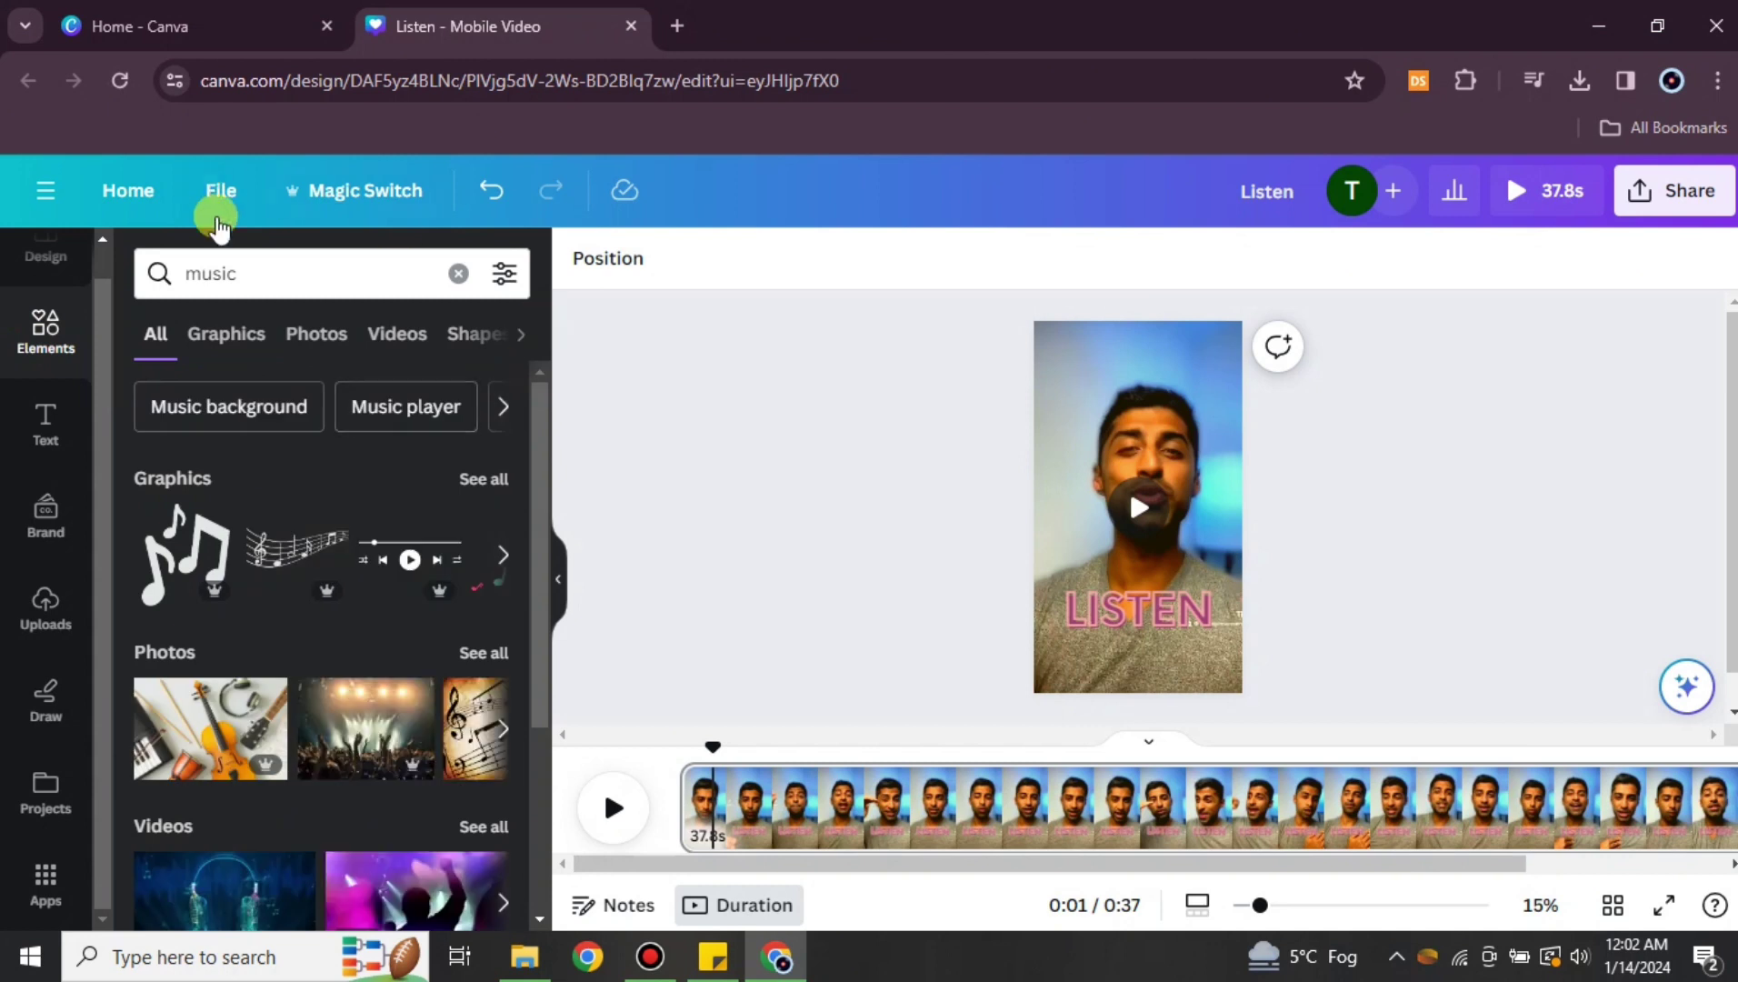
scroll(229, 800, "down", 3)
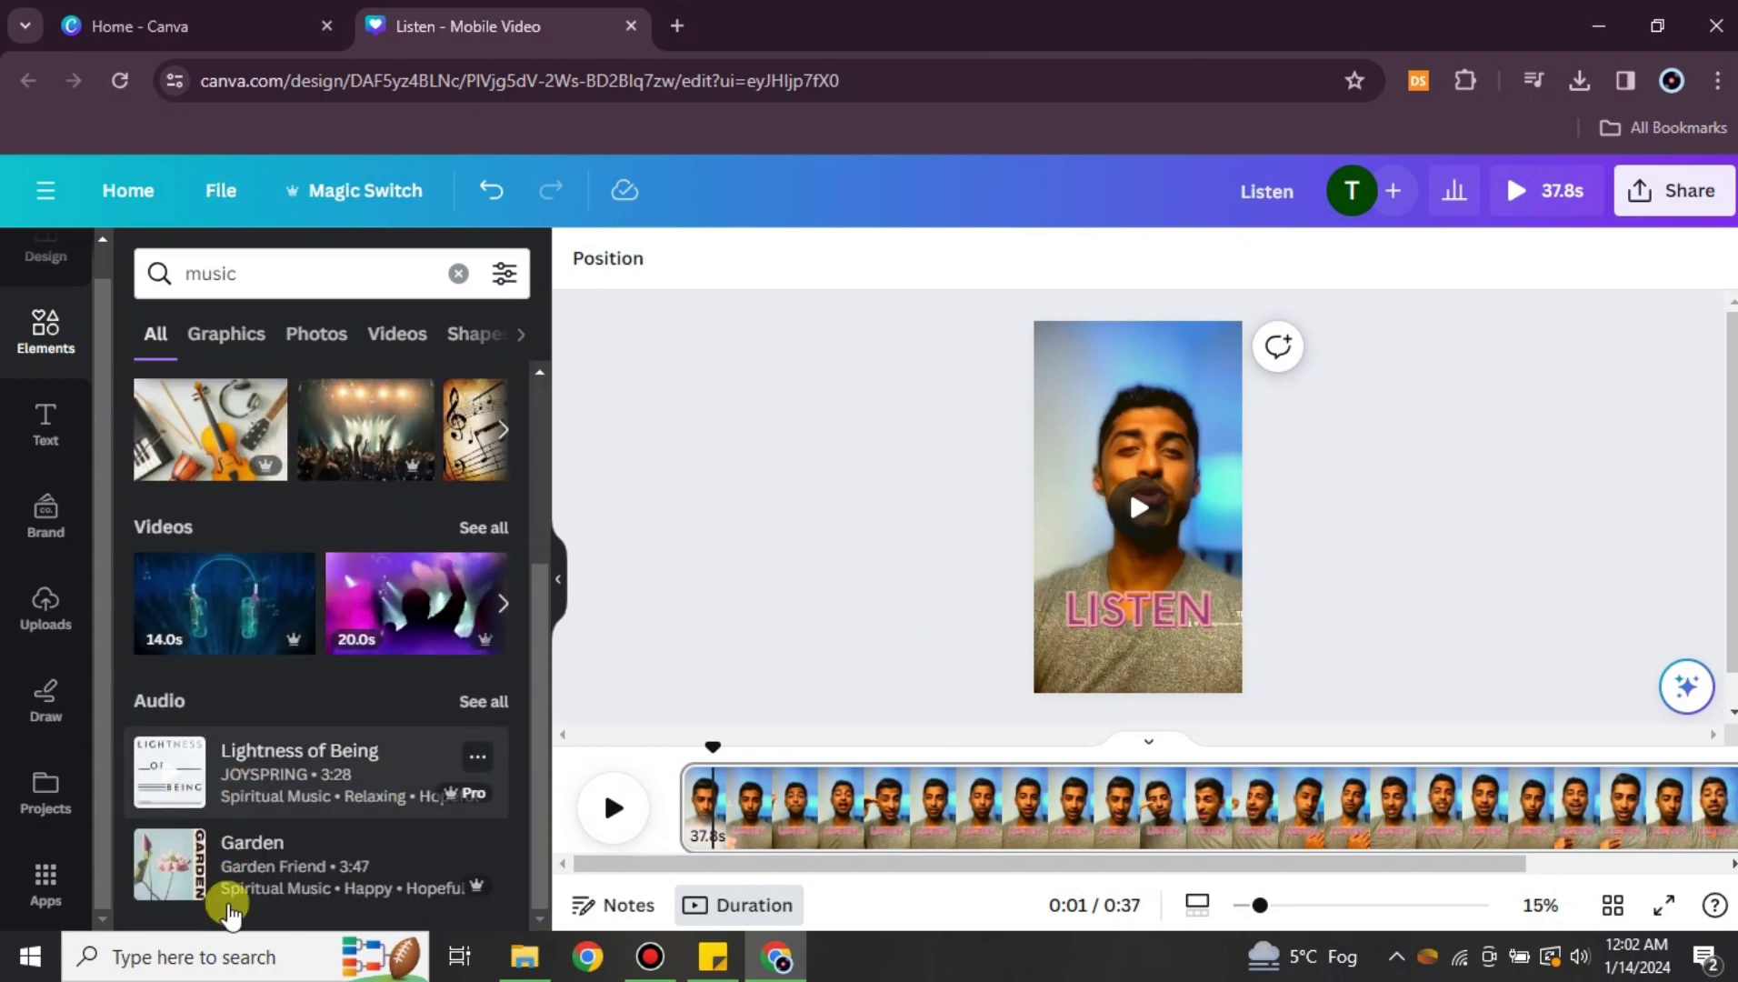
left_click(452, 276)
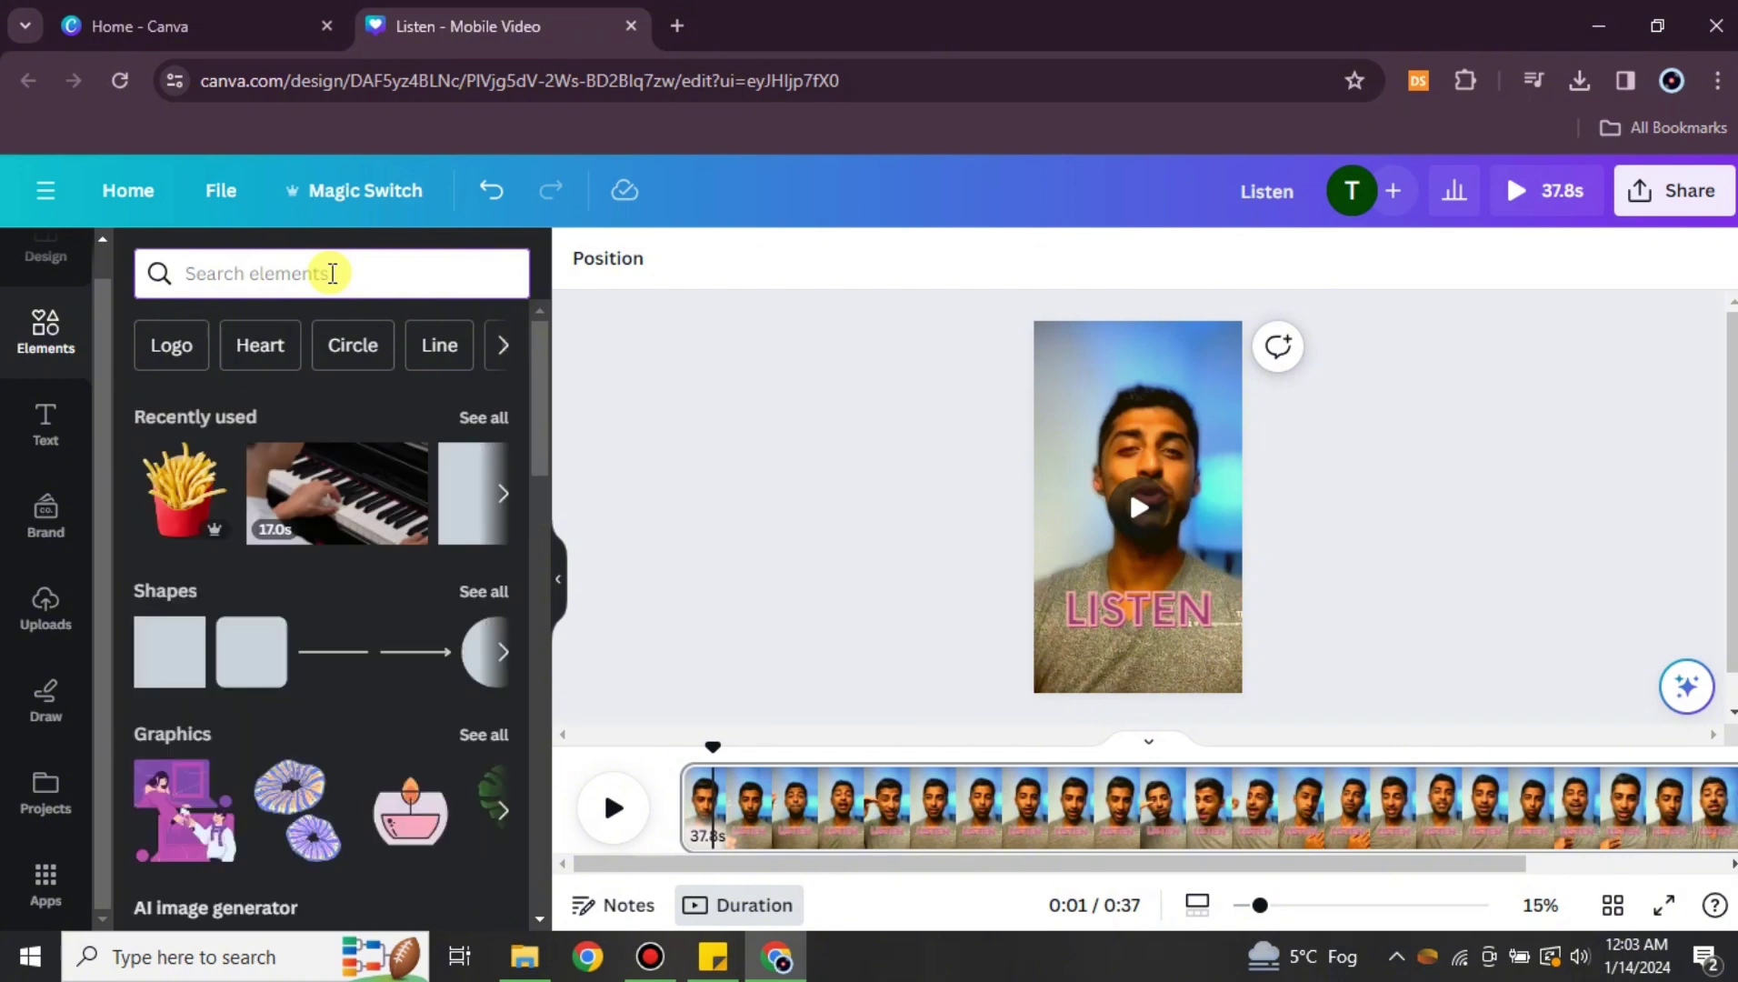
Search Elements for 'peace' and scroll to the Audio results.
type("lull")
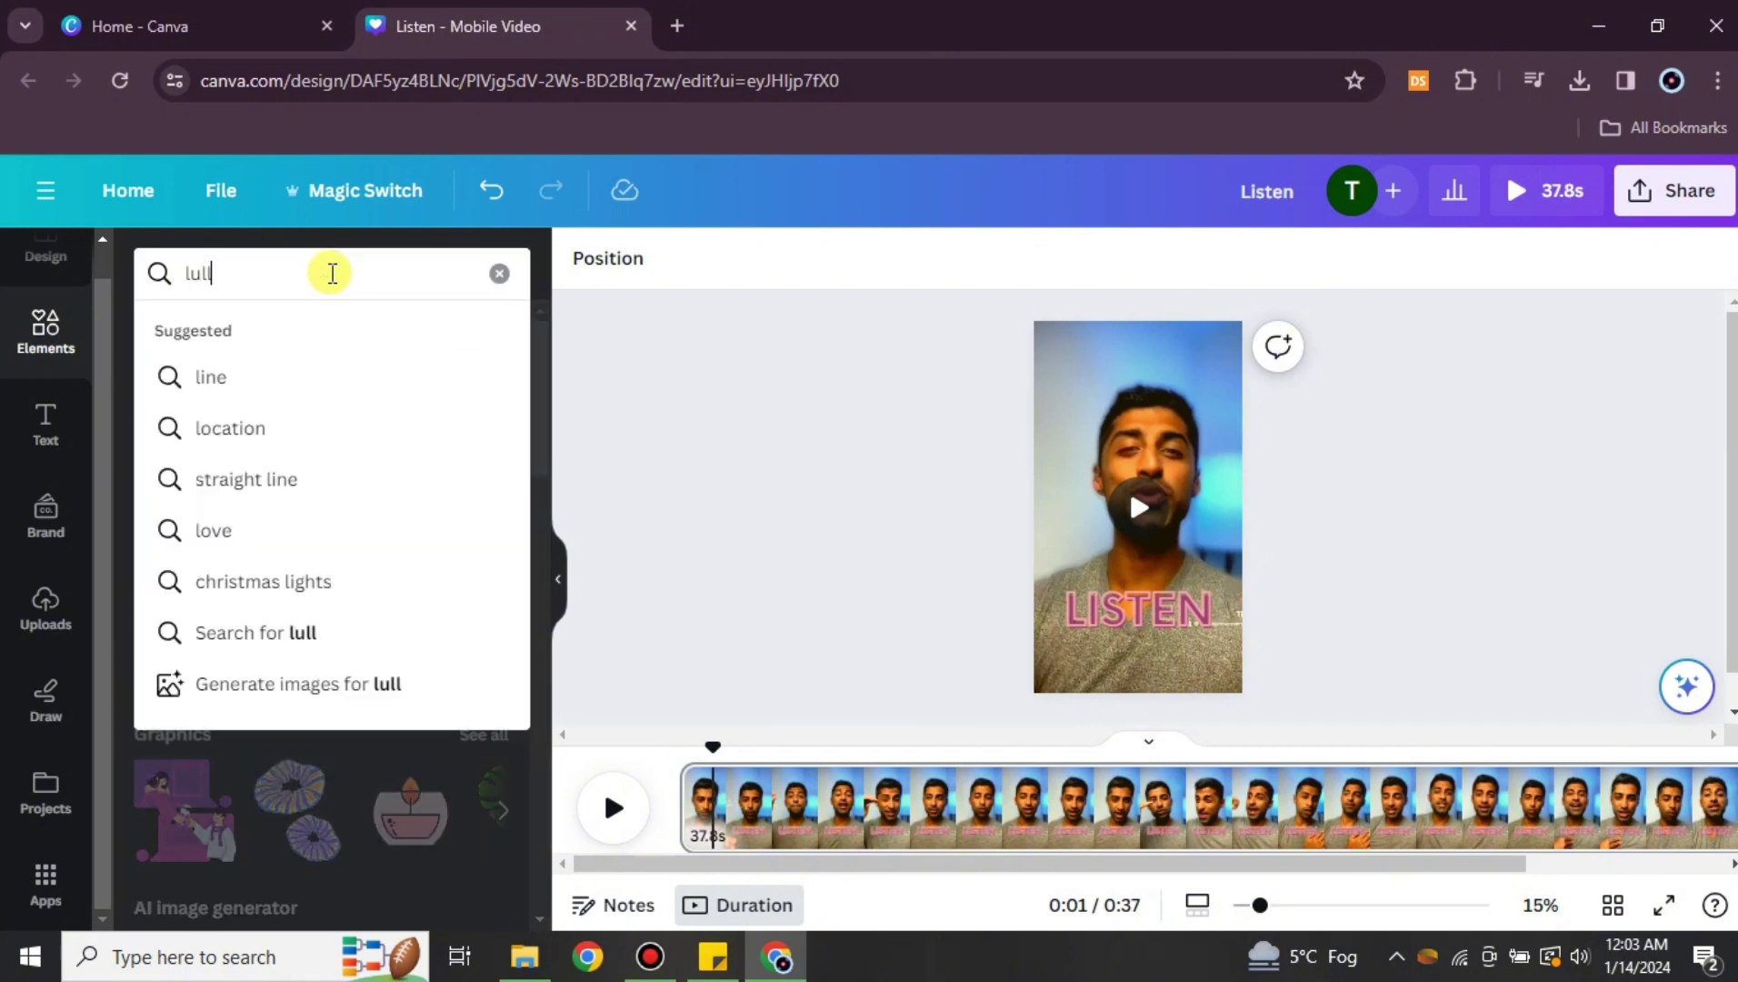
key("BackSpace")
key("BackSpace")
key("BackSpace")
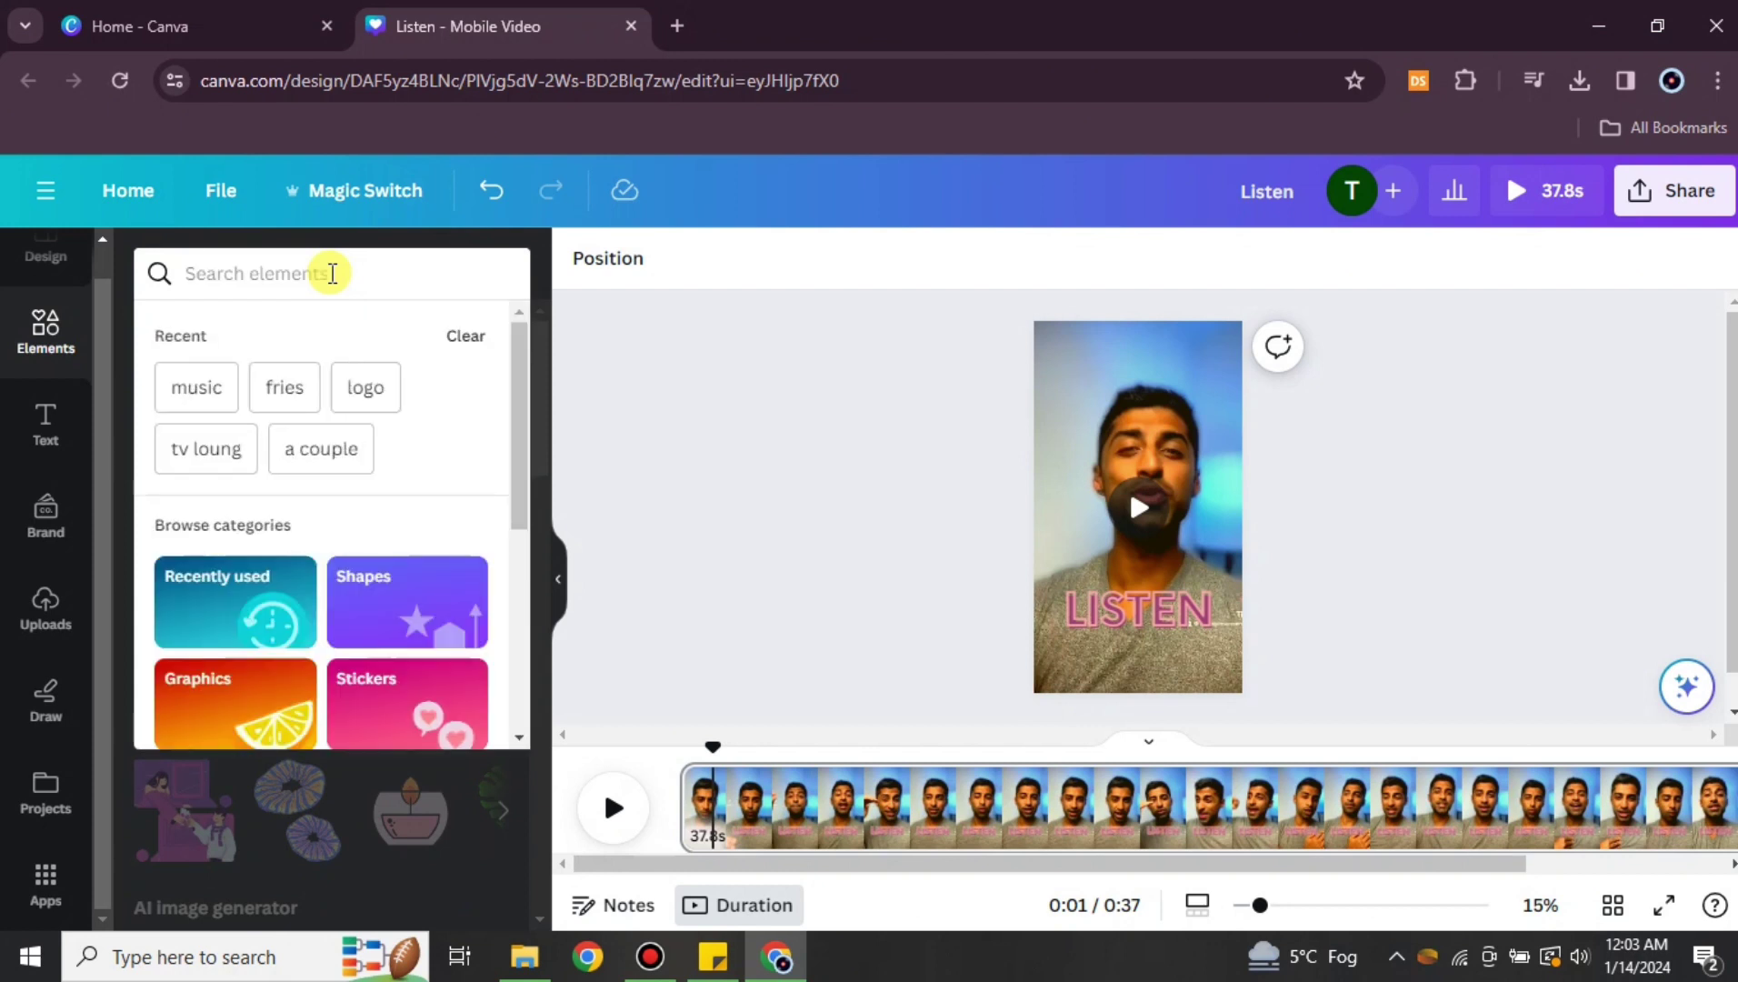
type("peace")
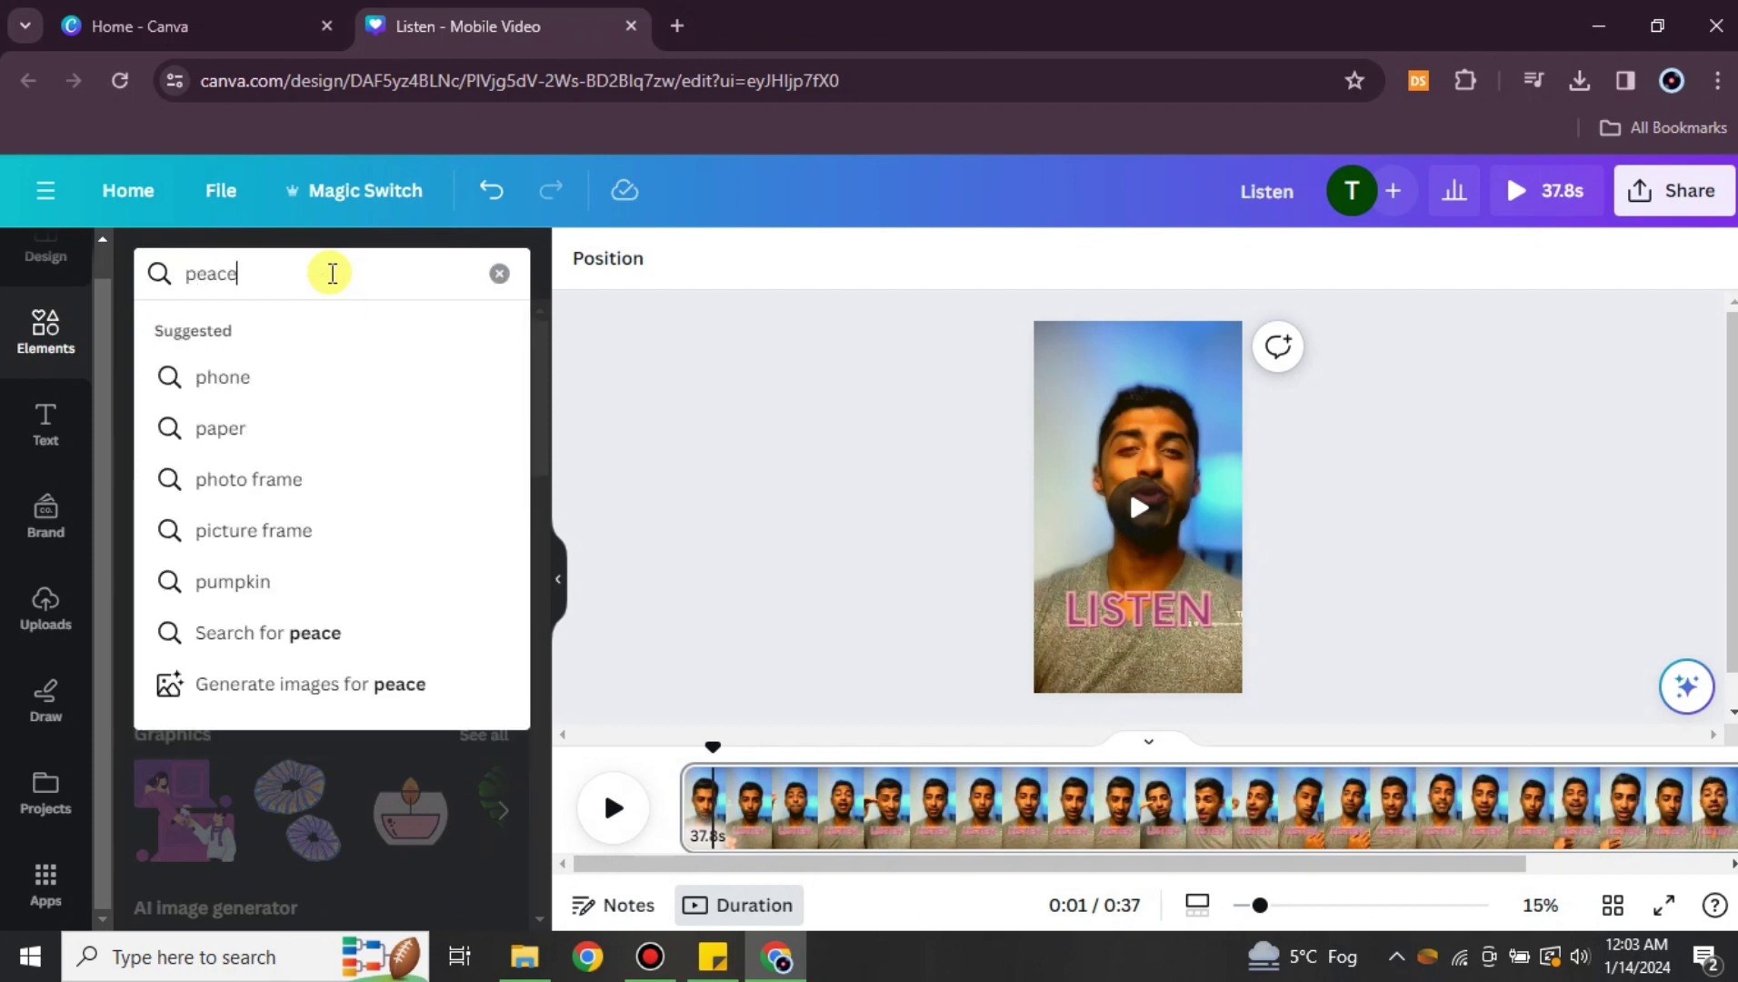
key("Return")
scroll(330, 545, "down", 3)
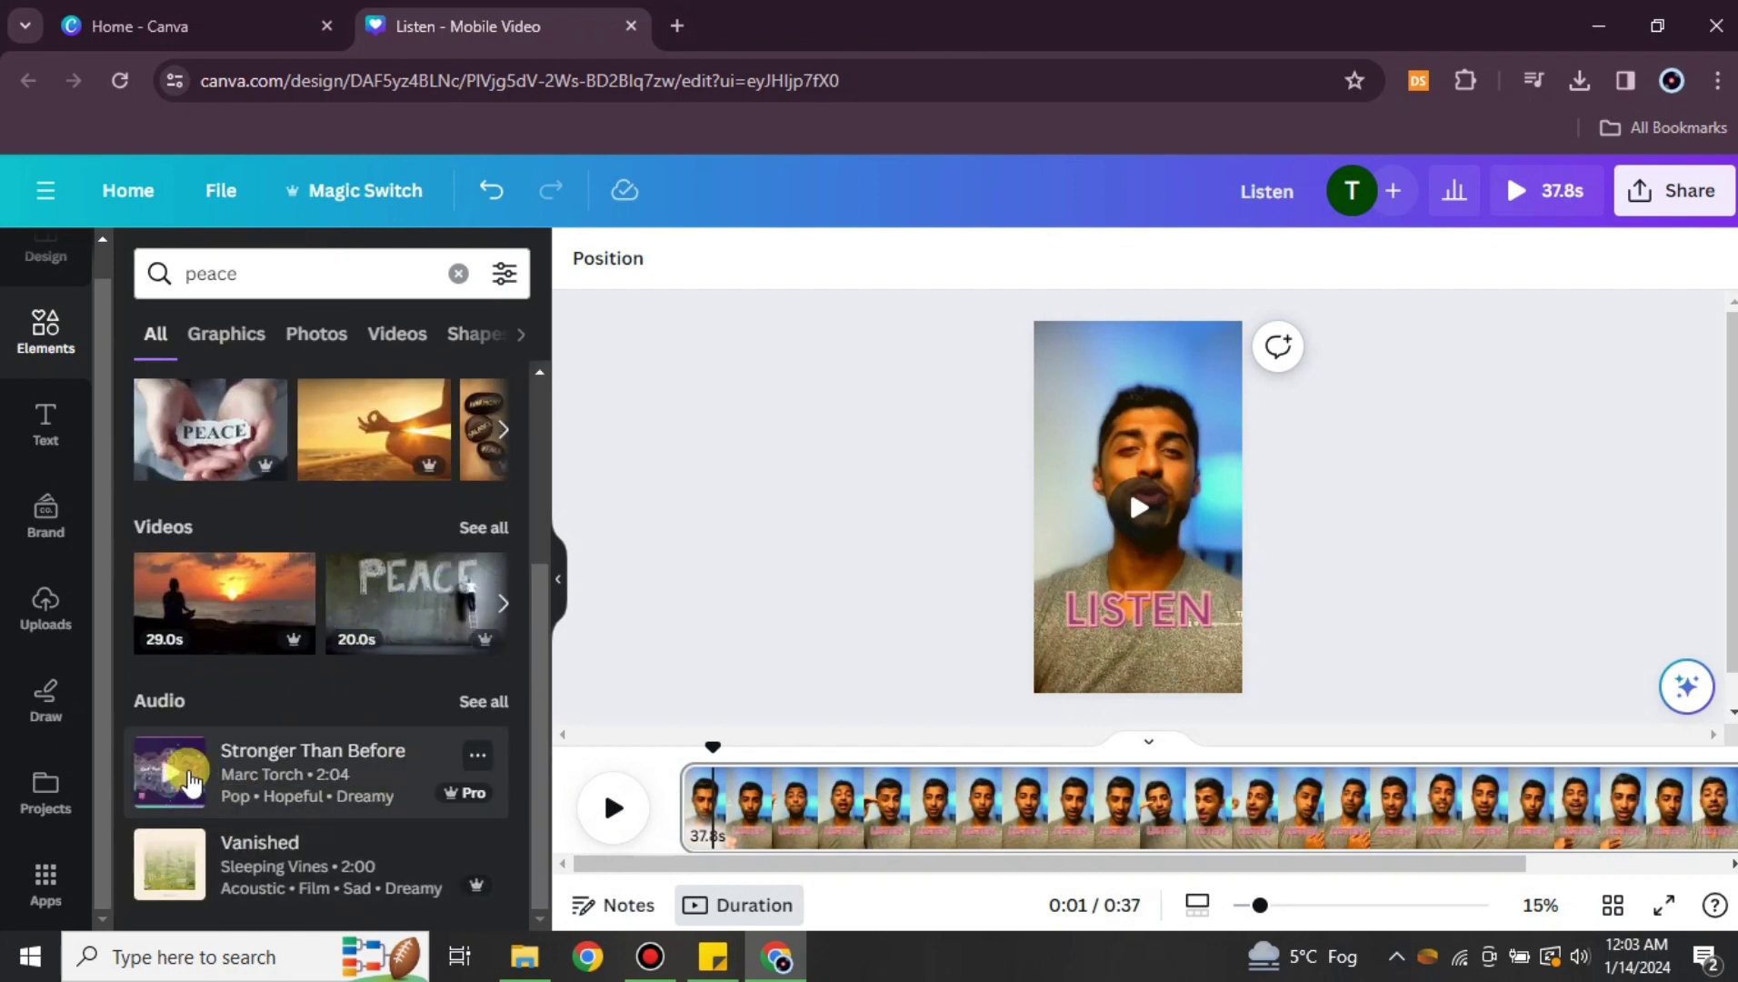
Add 'Stronger Than Before' as background music aligned to the video's start.
left_click(354, 776)
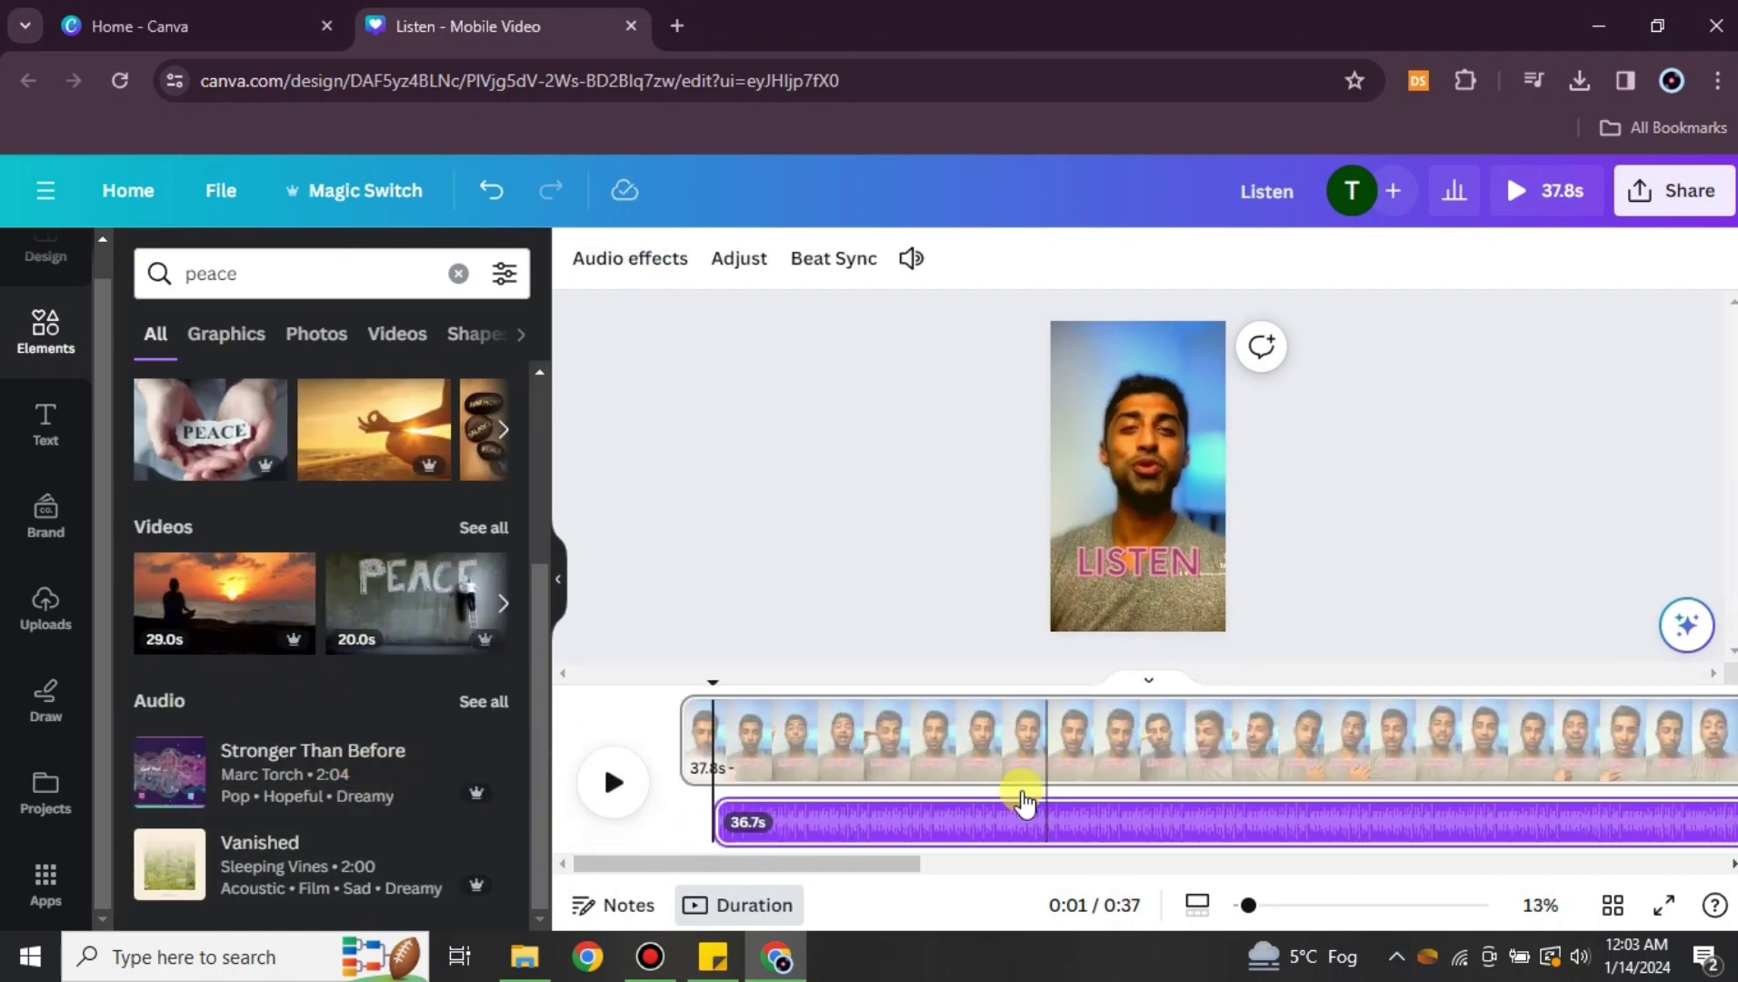
left_click_drag(1041, 822, 1001, 815)
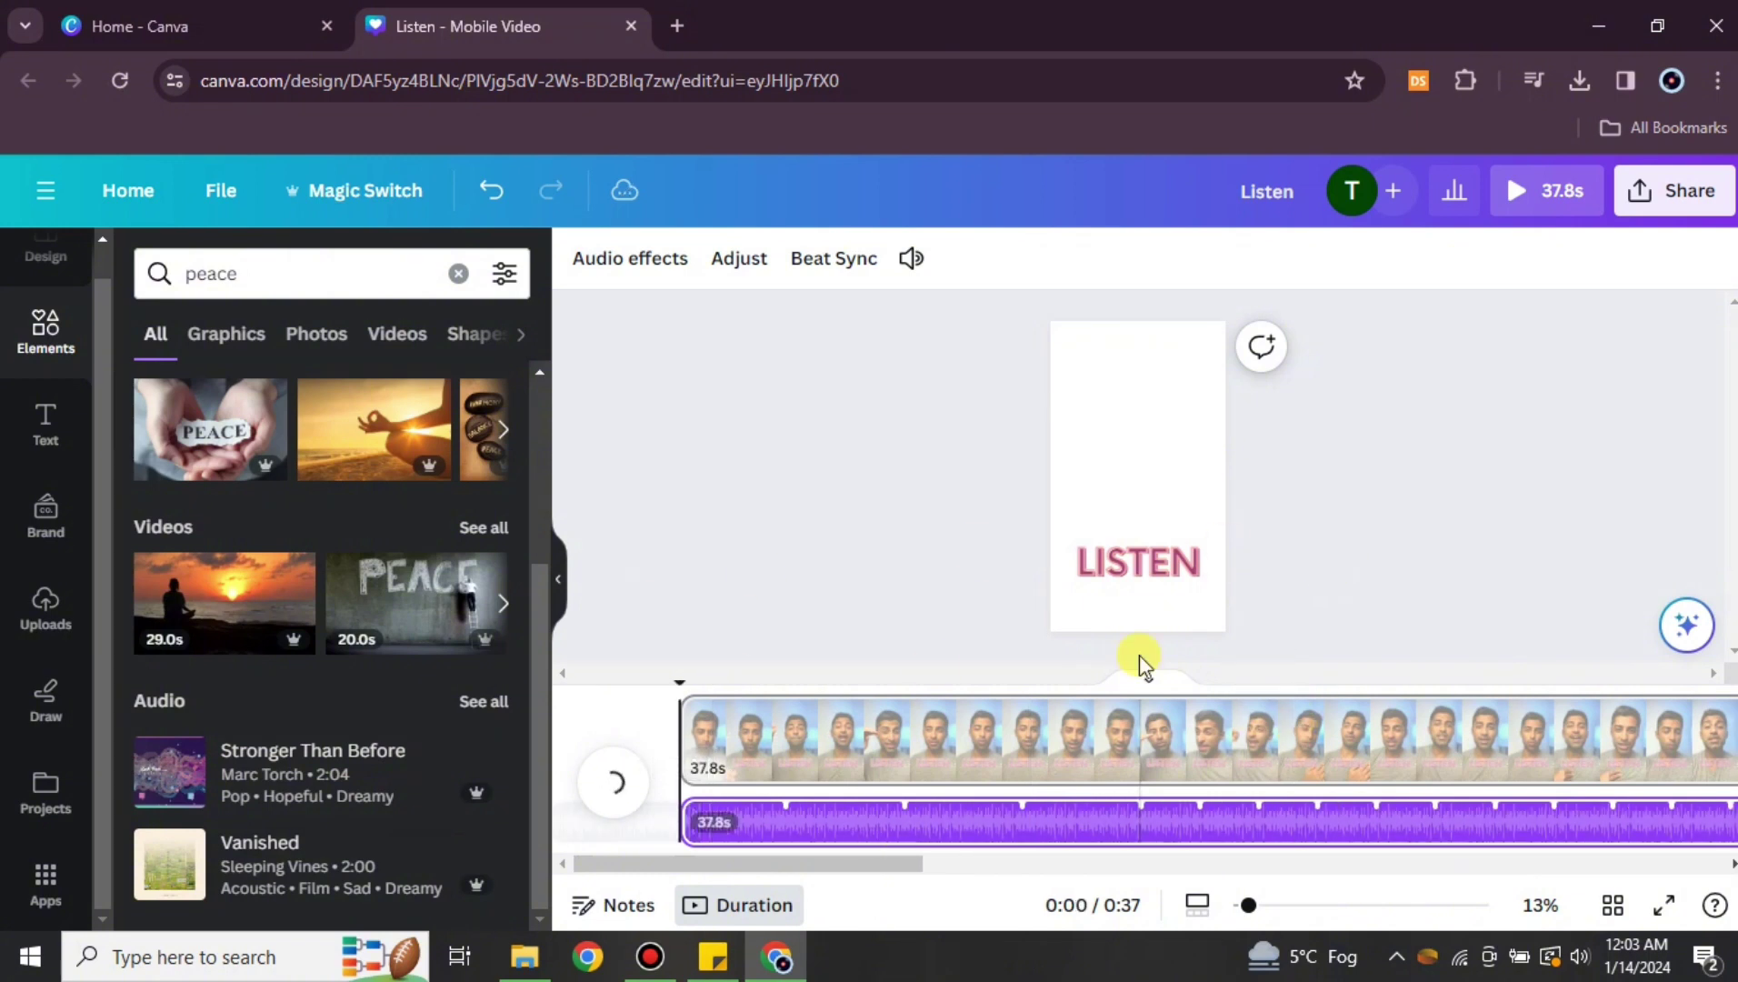
left_click(911, 268)
left_click(734, 476)
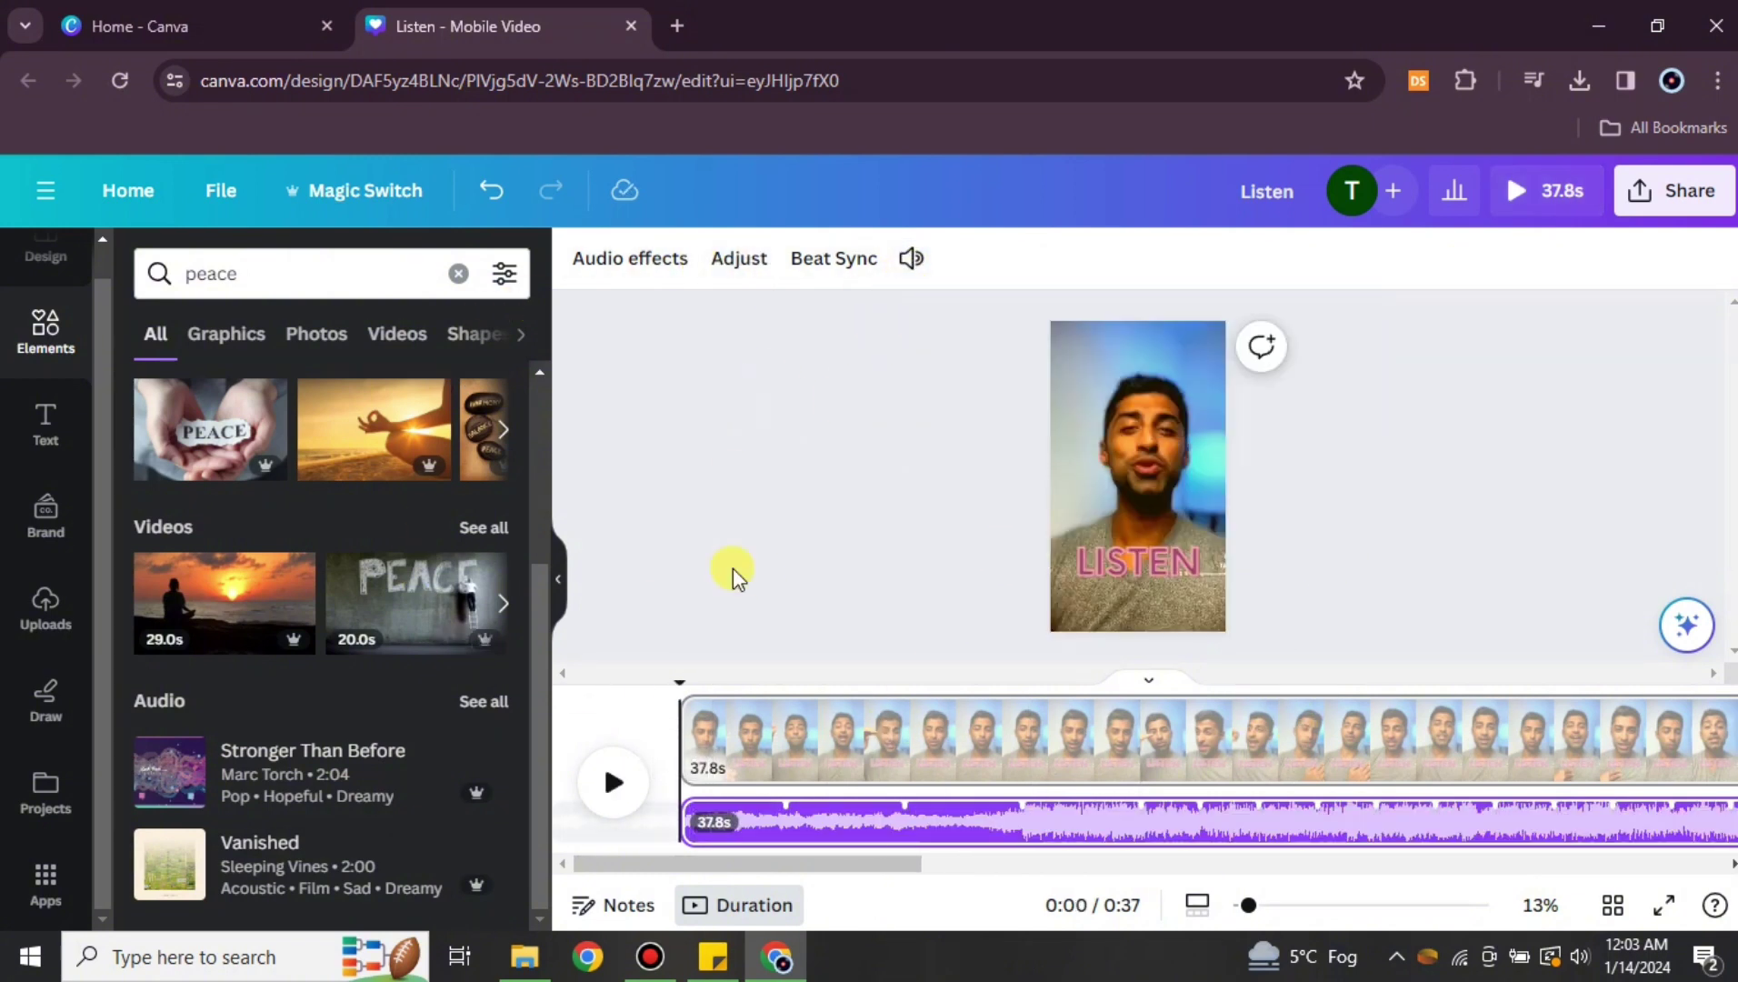
Lower the talking video's volume to about half and play it back from the start.
left_click(848, 738)
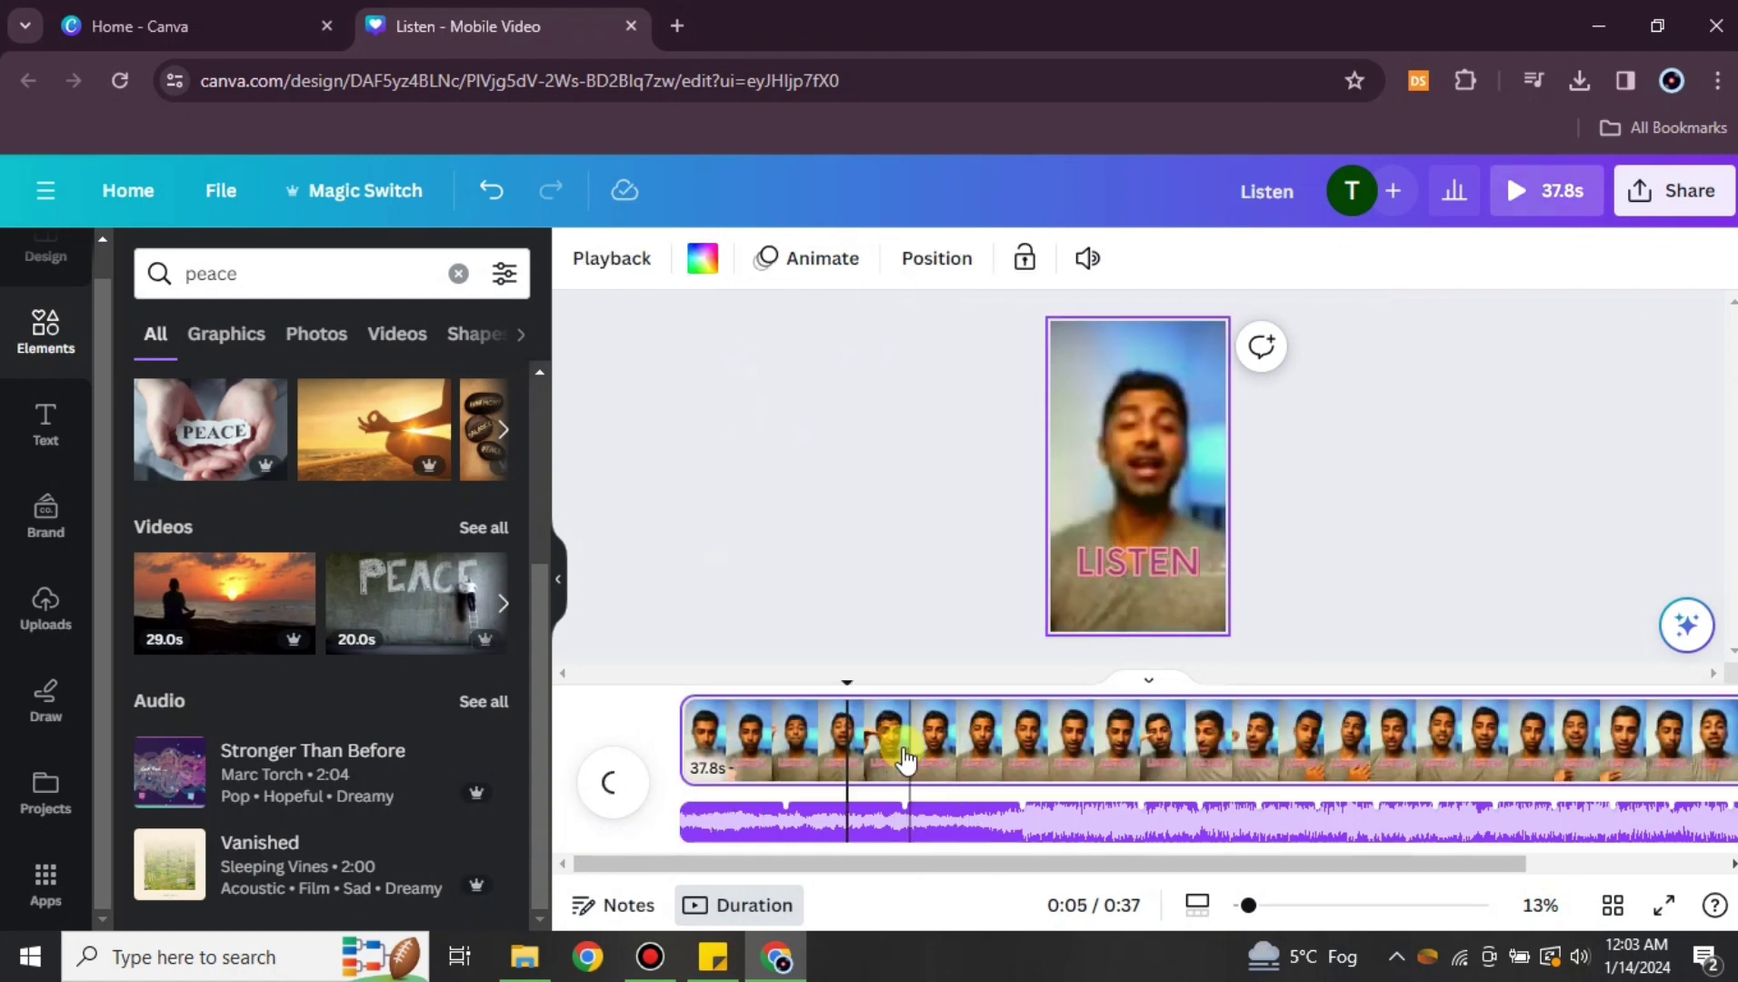
left_click(1085, 259)
left_click_drag(1016, 400, 854, 438)
left_click(863, 597)
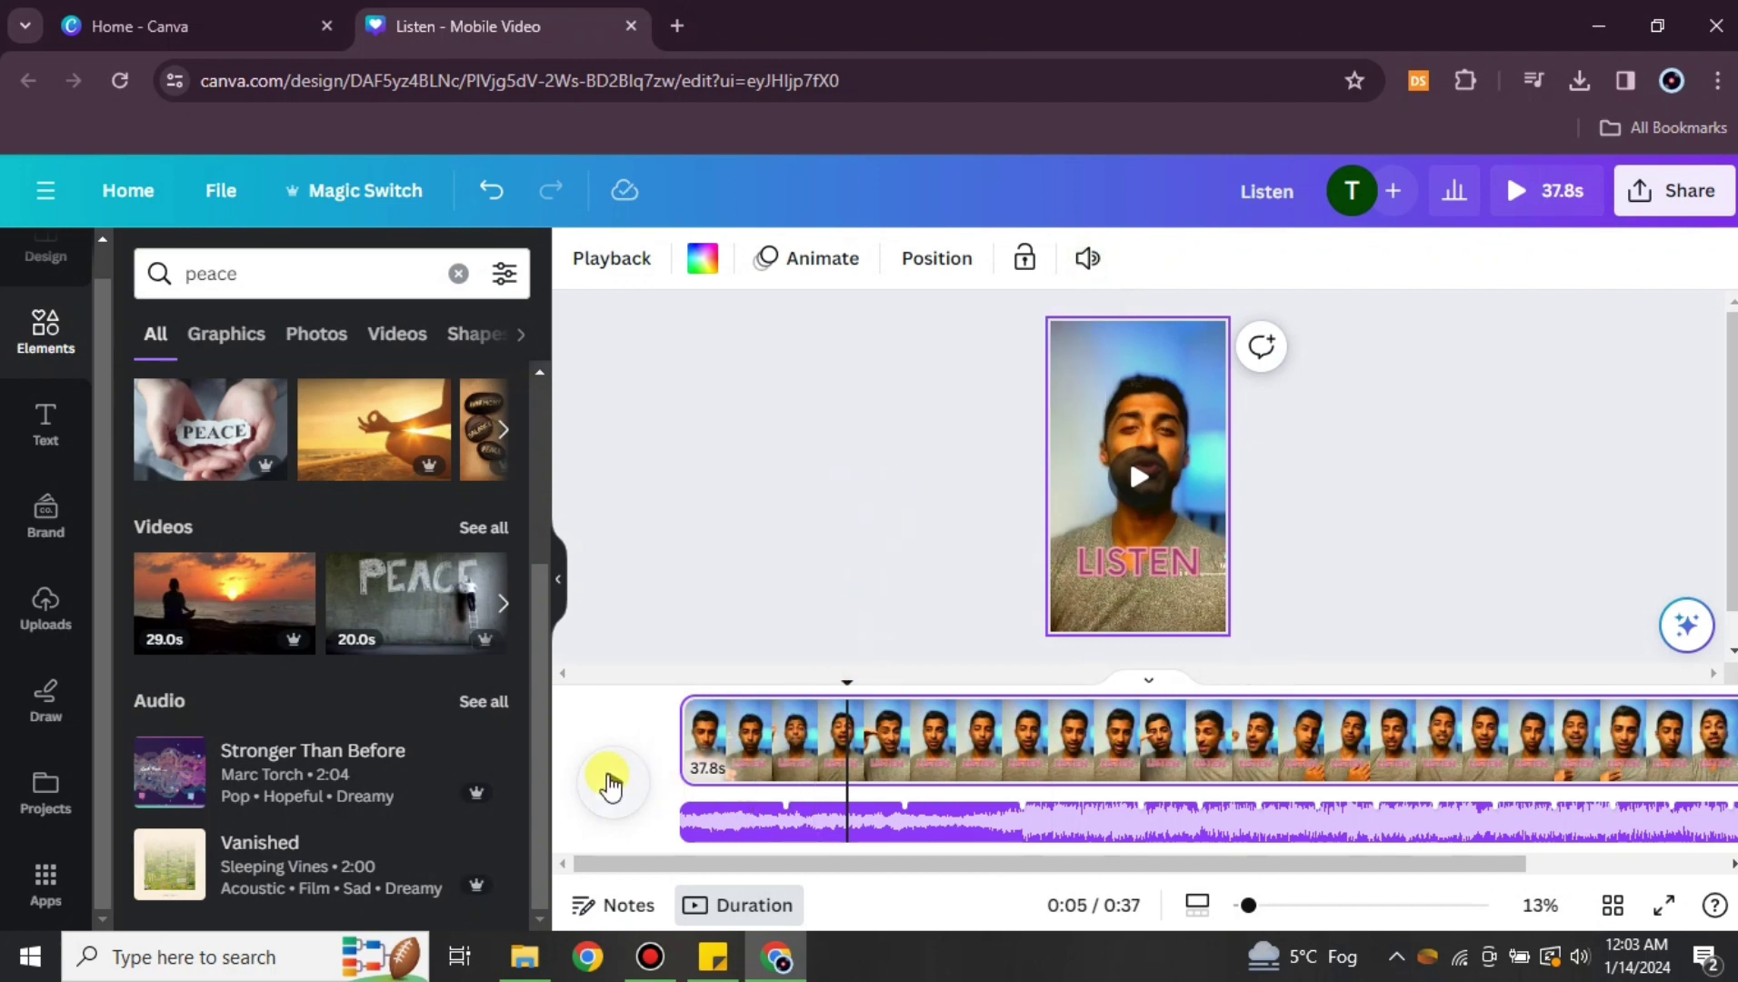
left_click_drag(845, 685, 613, 713)
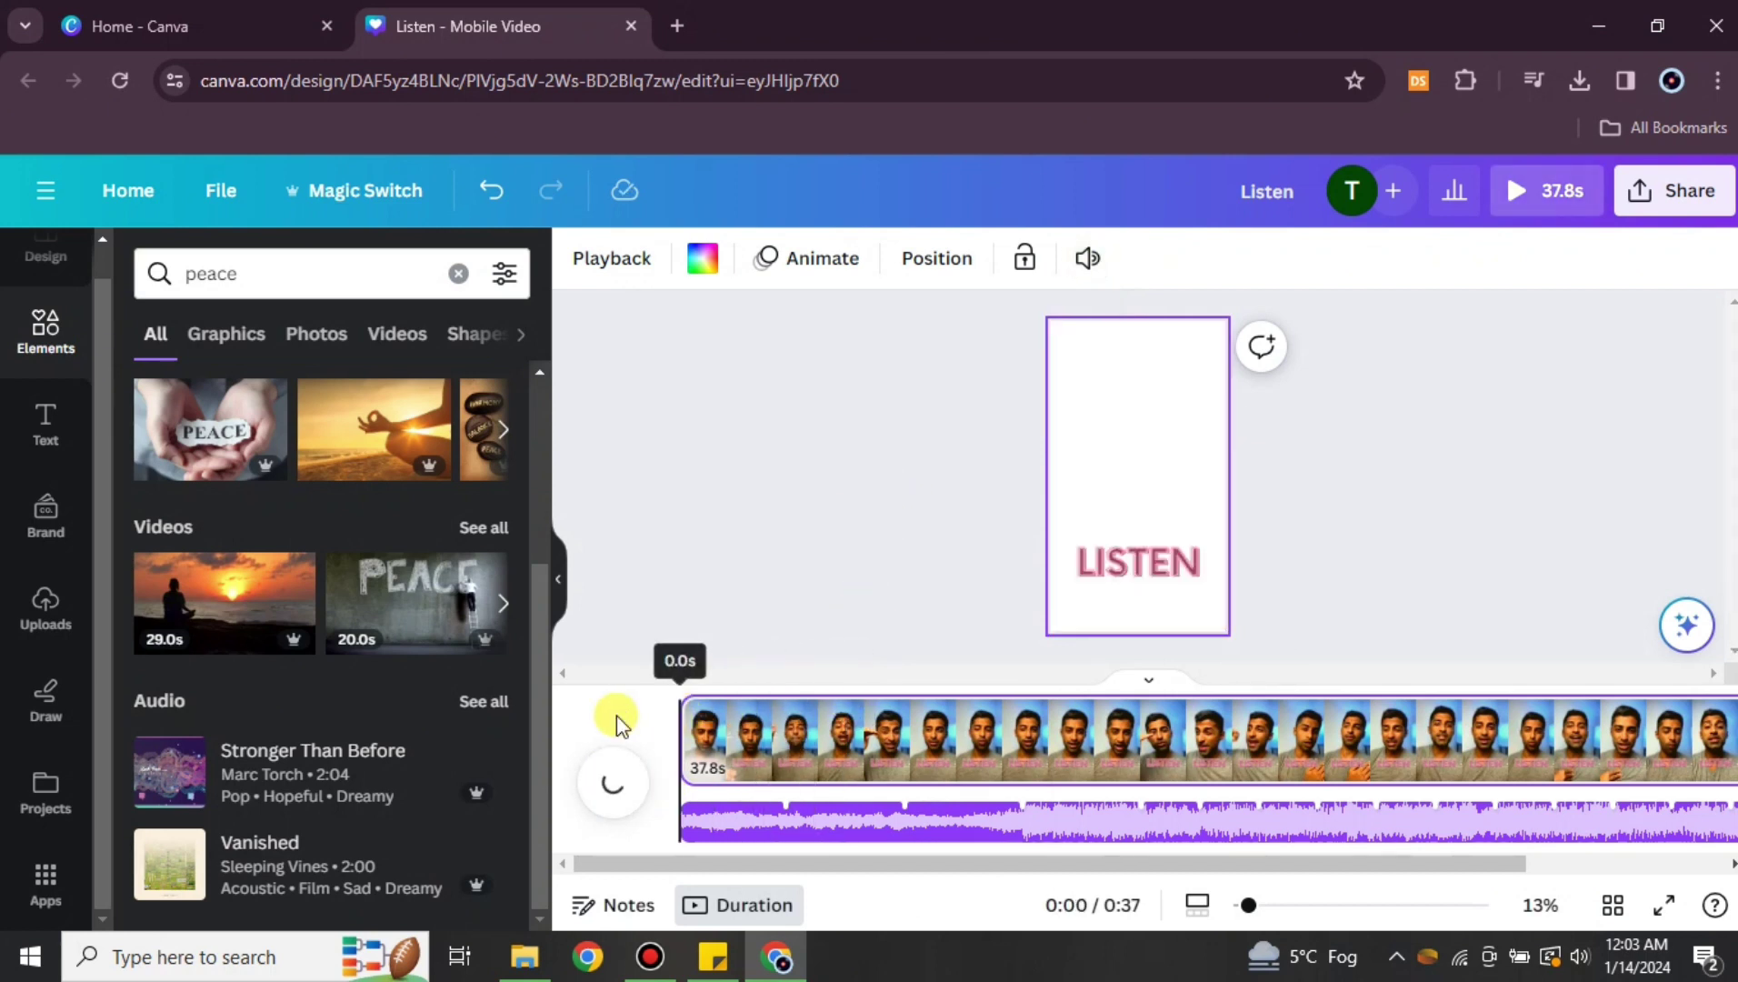
left_click(615, 798)
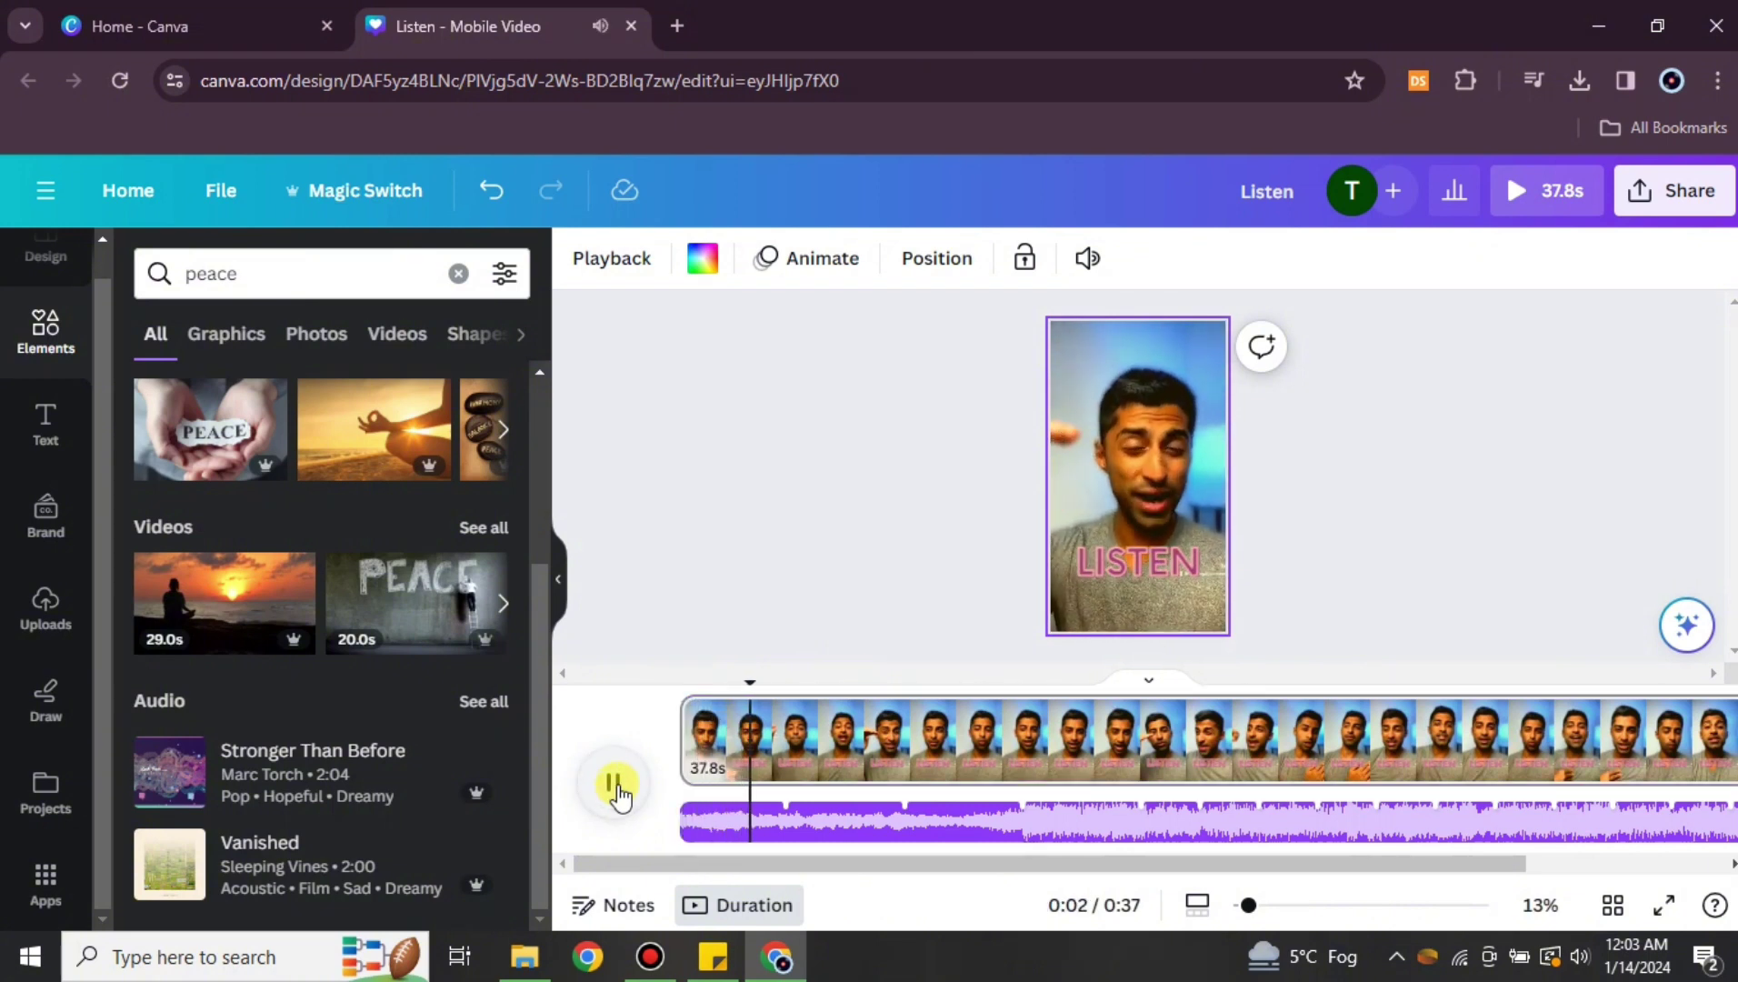
left_click(614, 793)
Lower the music volume, raise the video volume above 55, and play back.
left_click(882, 823)
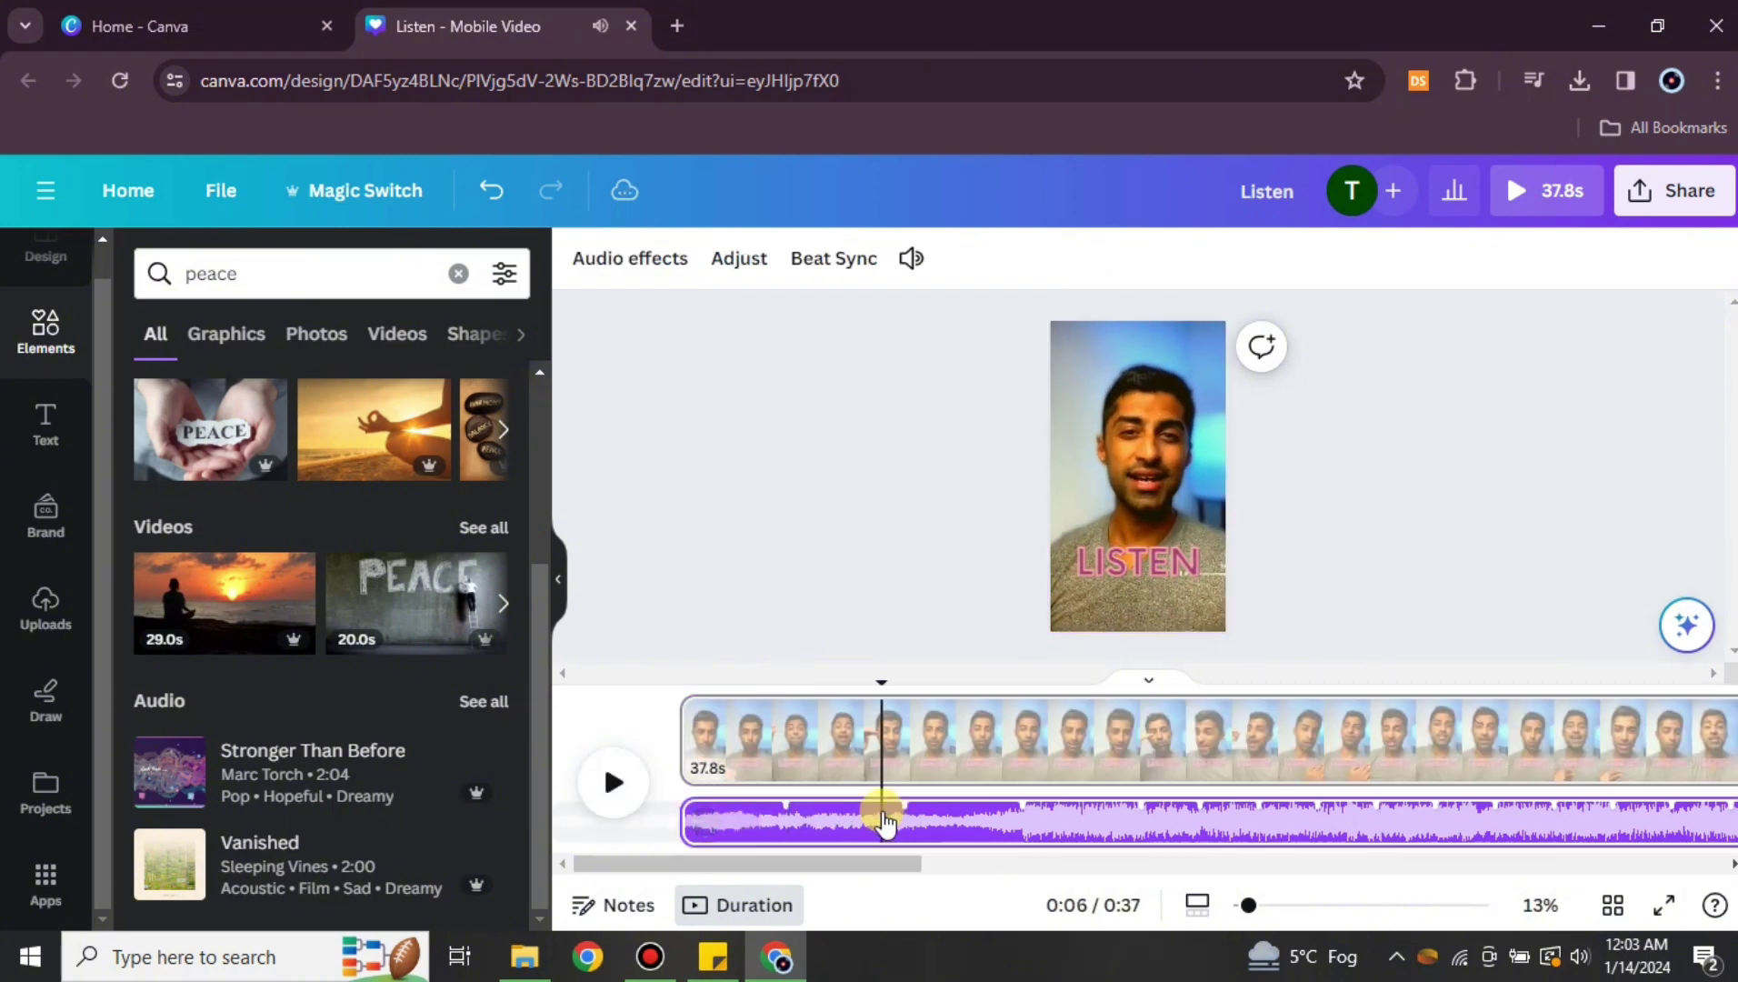
left_click(908, 259)
left_click_drag(1001, 391, 946, 382)
left_click(988, 727)
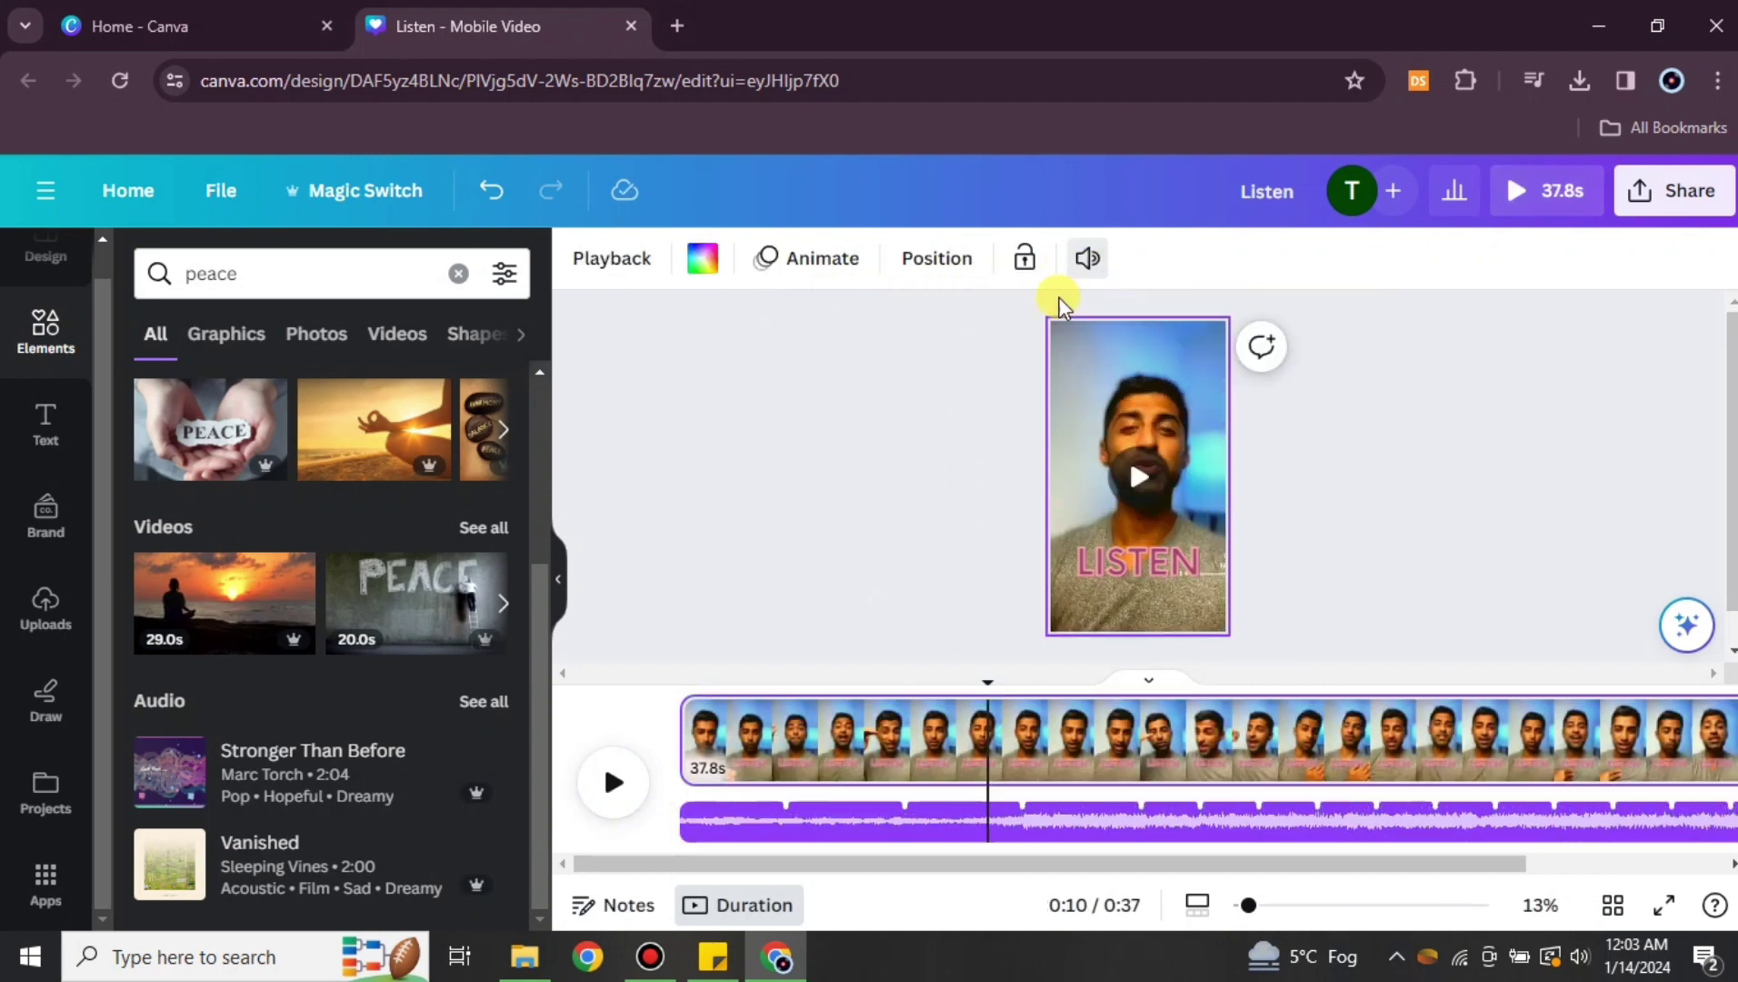
left_click(1087, 259)
left_click_drag(860, 393, 934, 389)
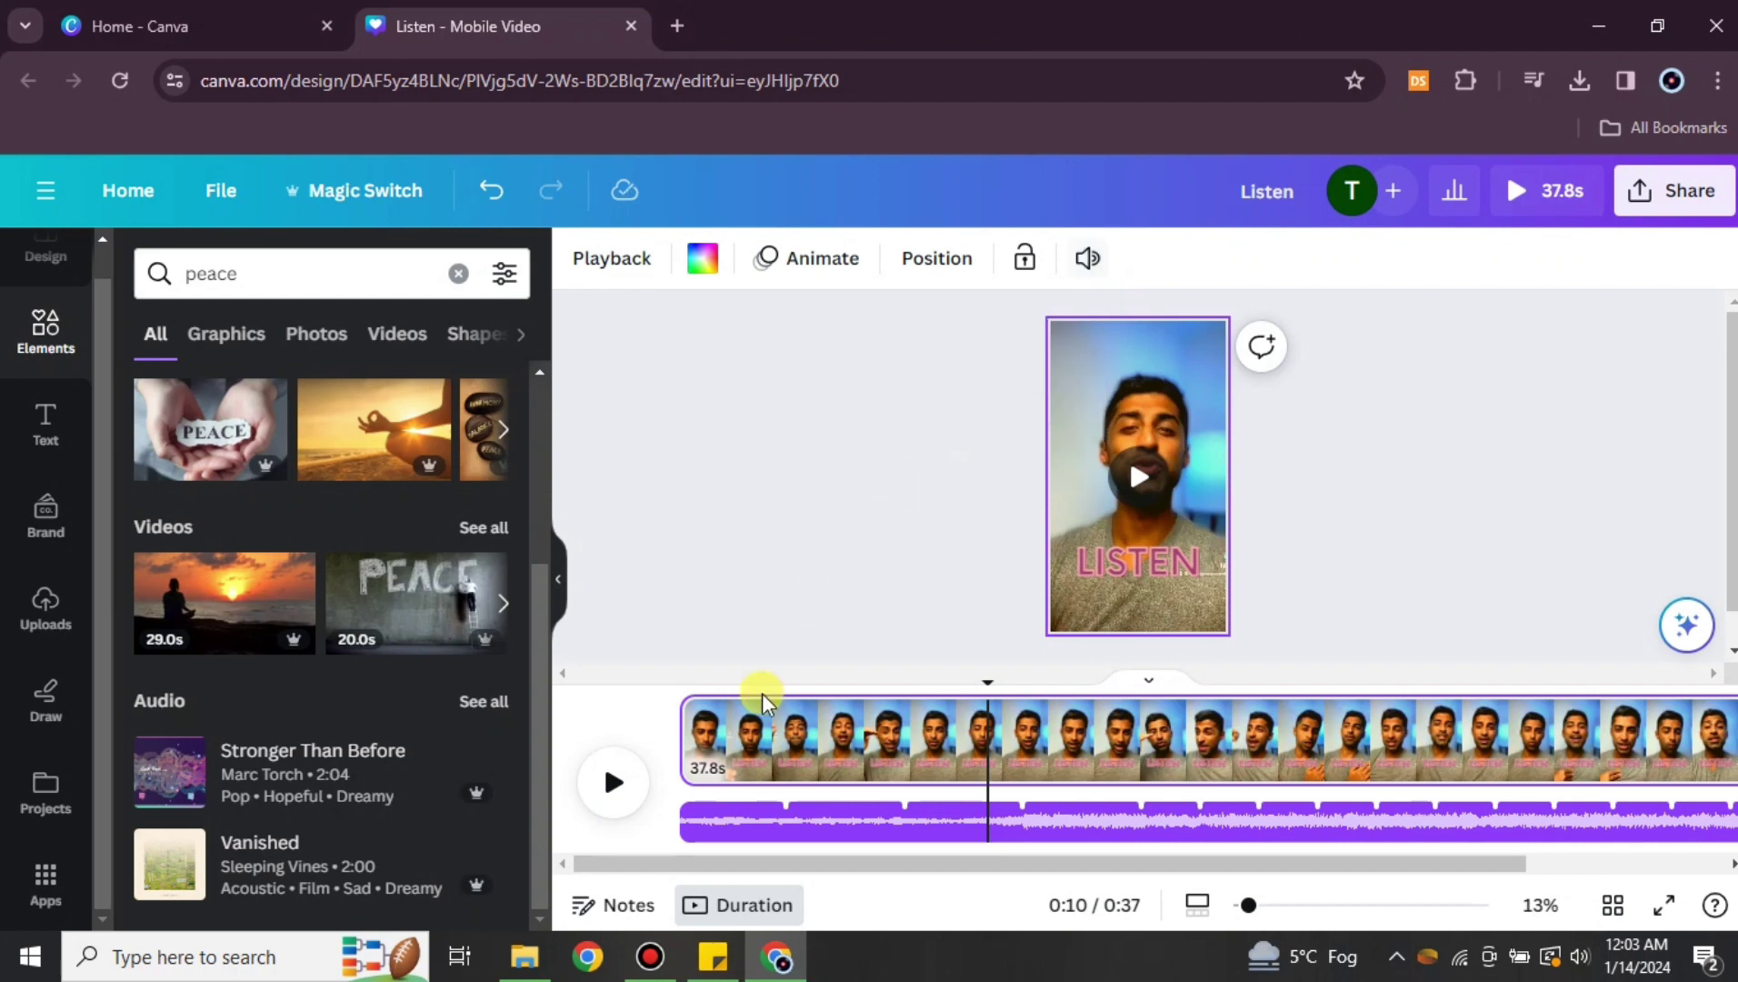
left_click(613, 782)
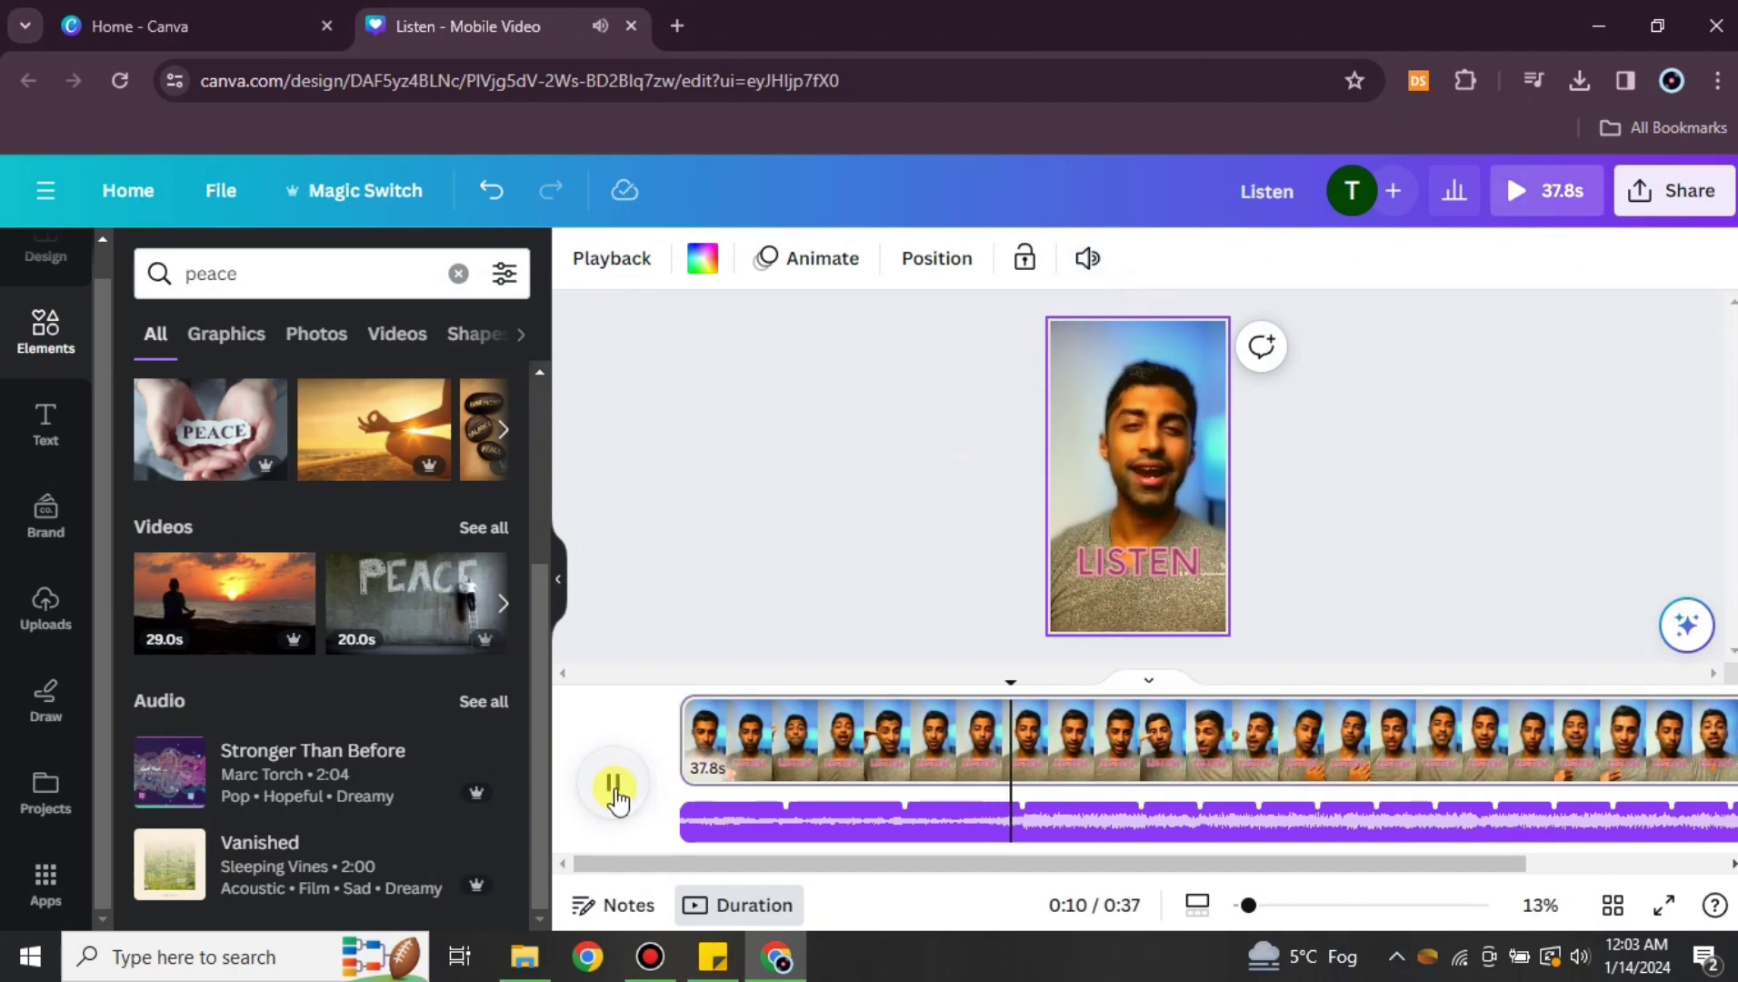
left_click(614, 784)
Drop the background music volume to 6 and listen to the result.
left_click(934, 823)
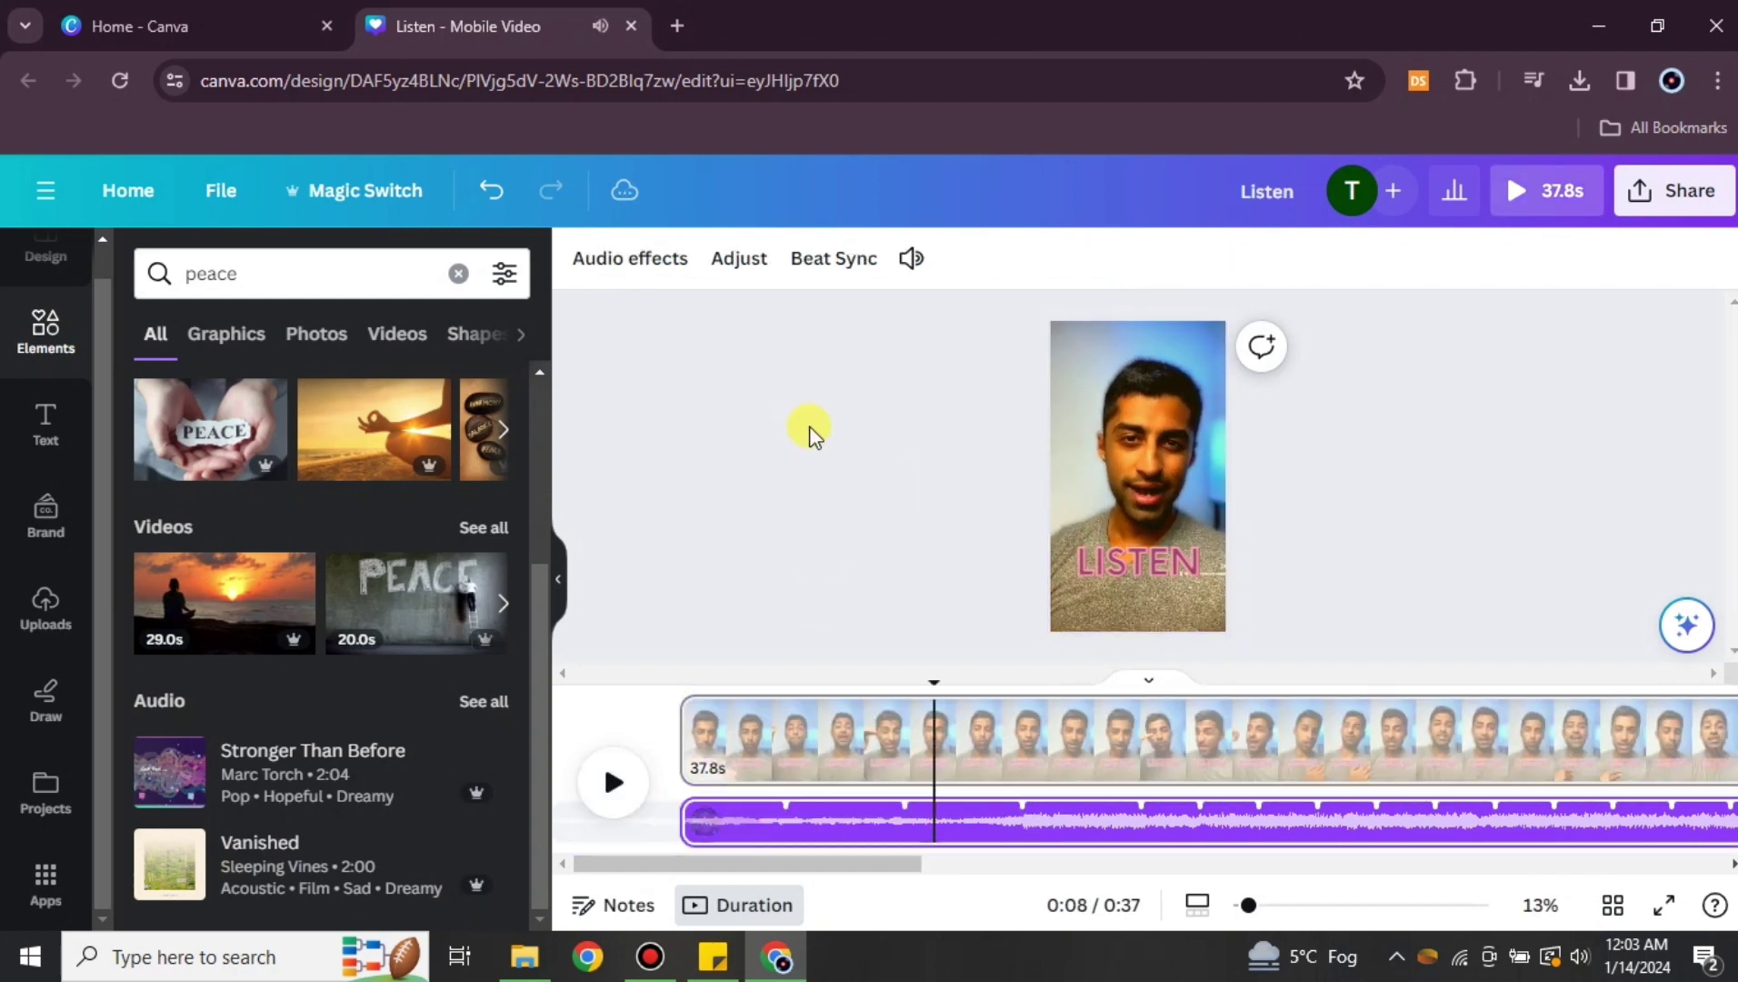
left_click(911, 258)
left_click_drag(946, 382, 919, 398)
left_click(614, 782)
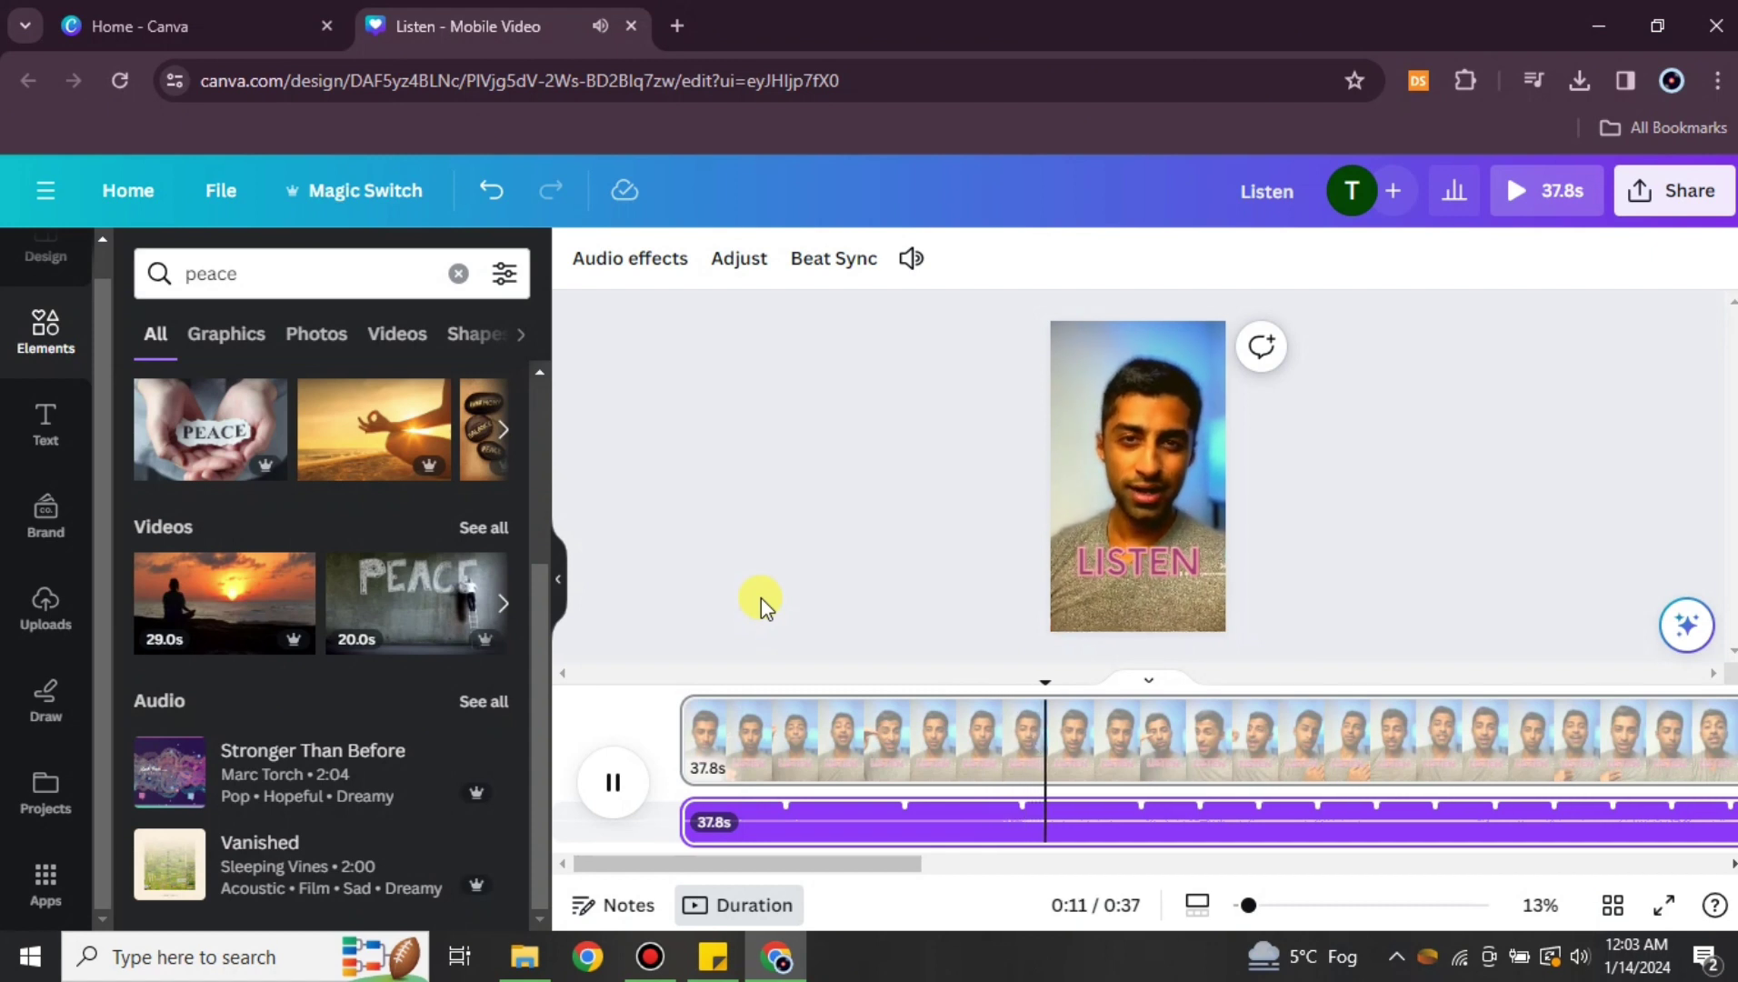
left_click(602, 808)
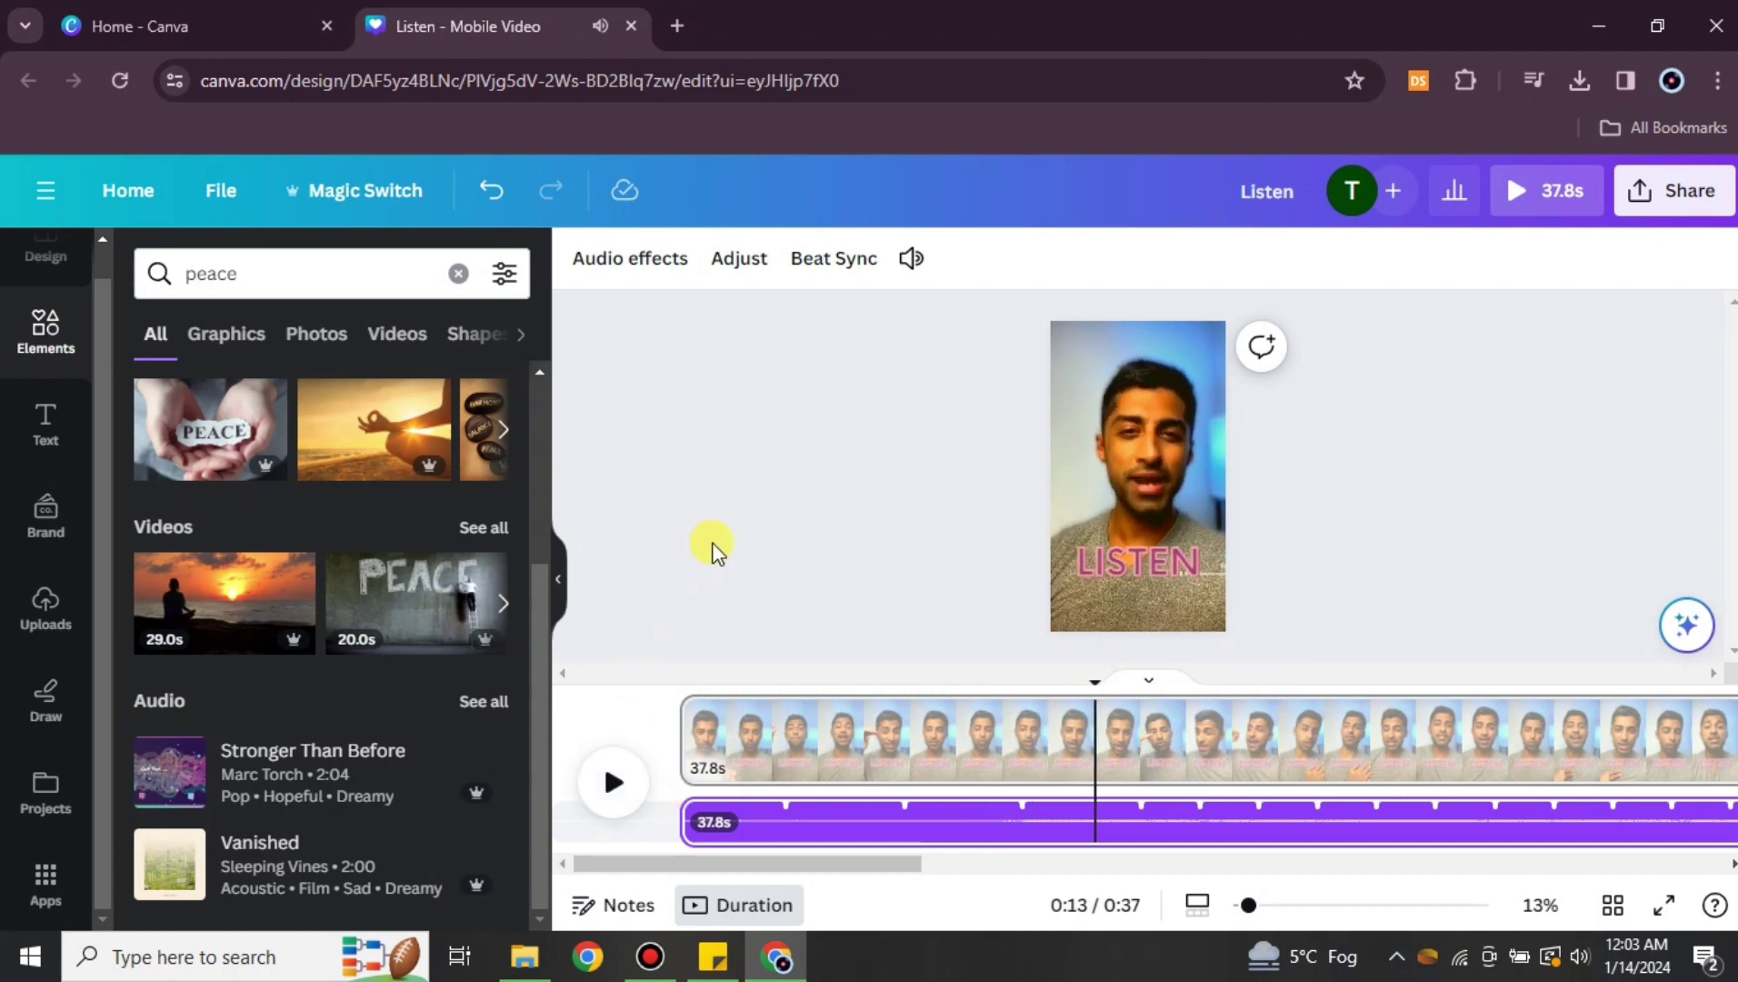
left_click(710, 547)
Add a blank 5-second page after the talking clip and browse the uploaded images and videos.
left_click_drag(1095, 862, 1195, 955)
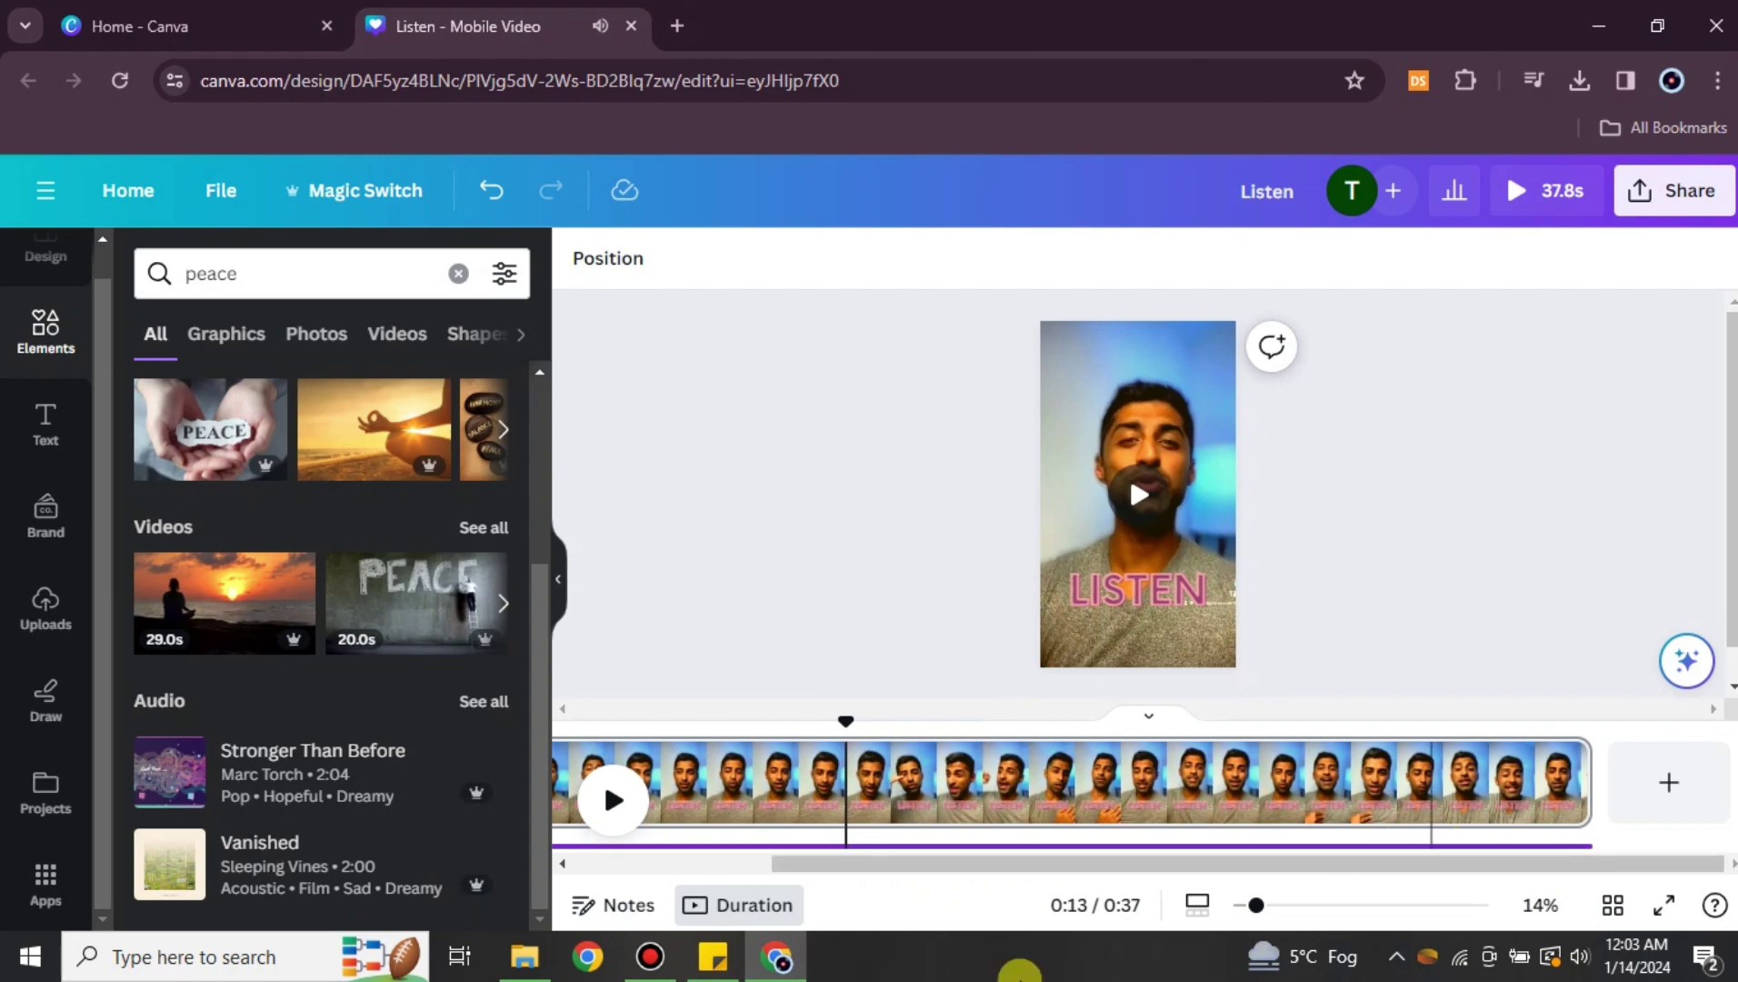
left_click(1681, 820)
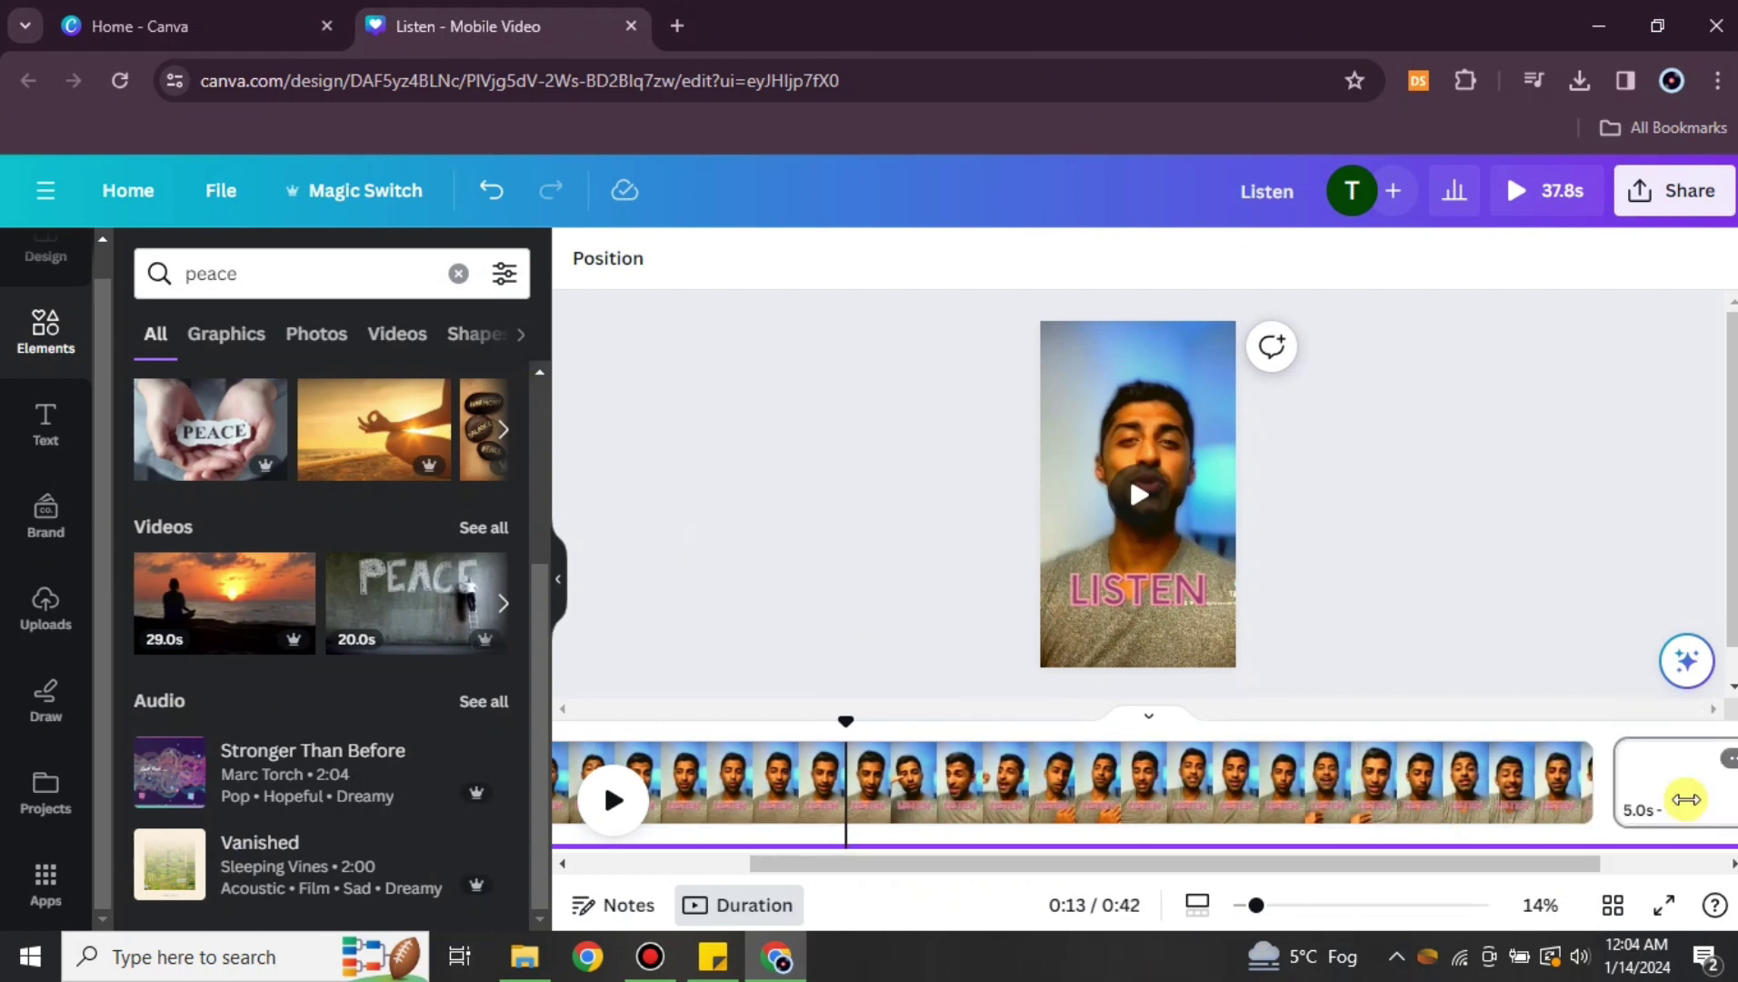
left_click(32, 625)
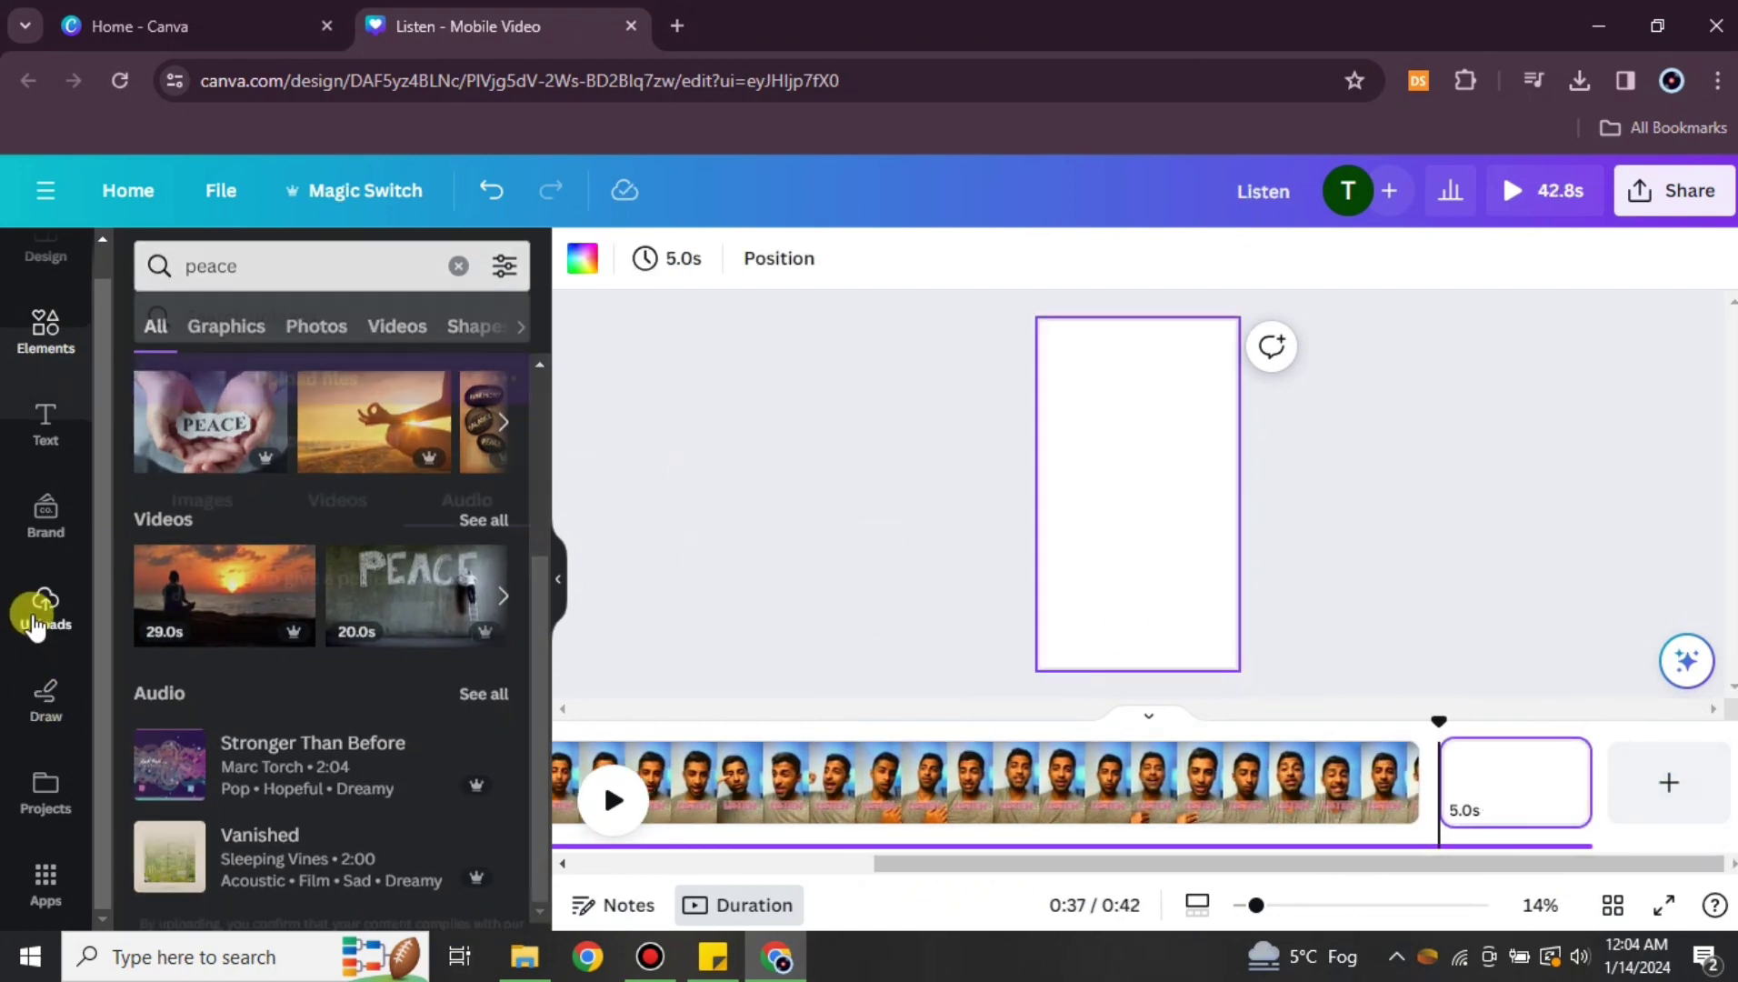
left_click(196, 455)
left_click(317, 459)
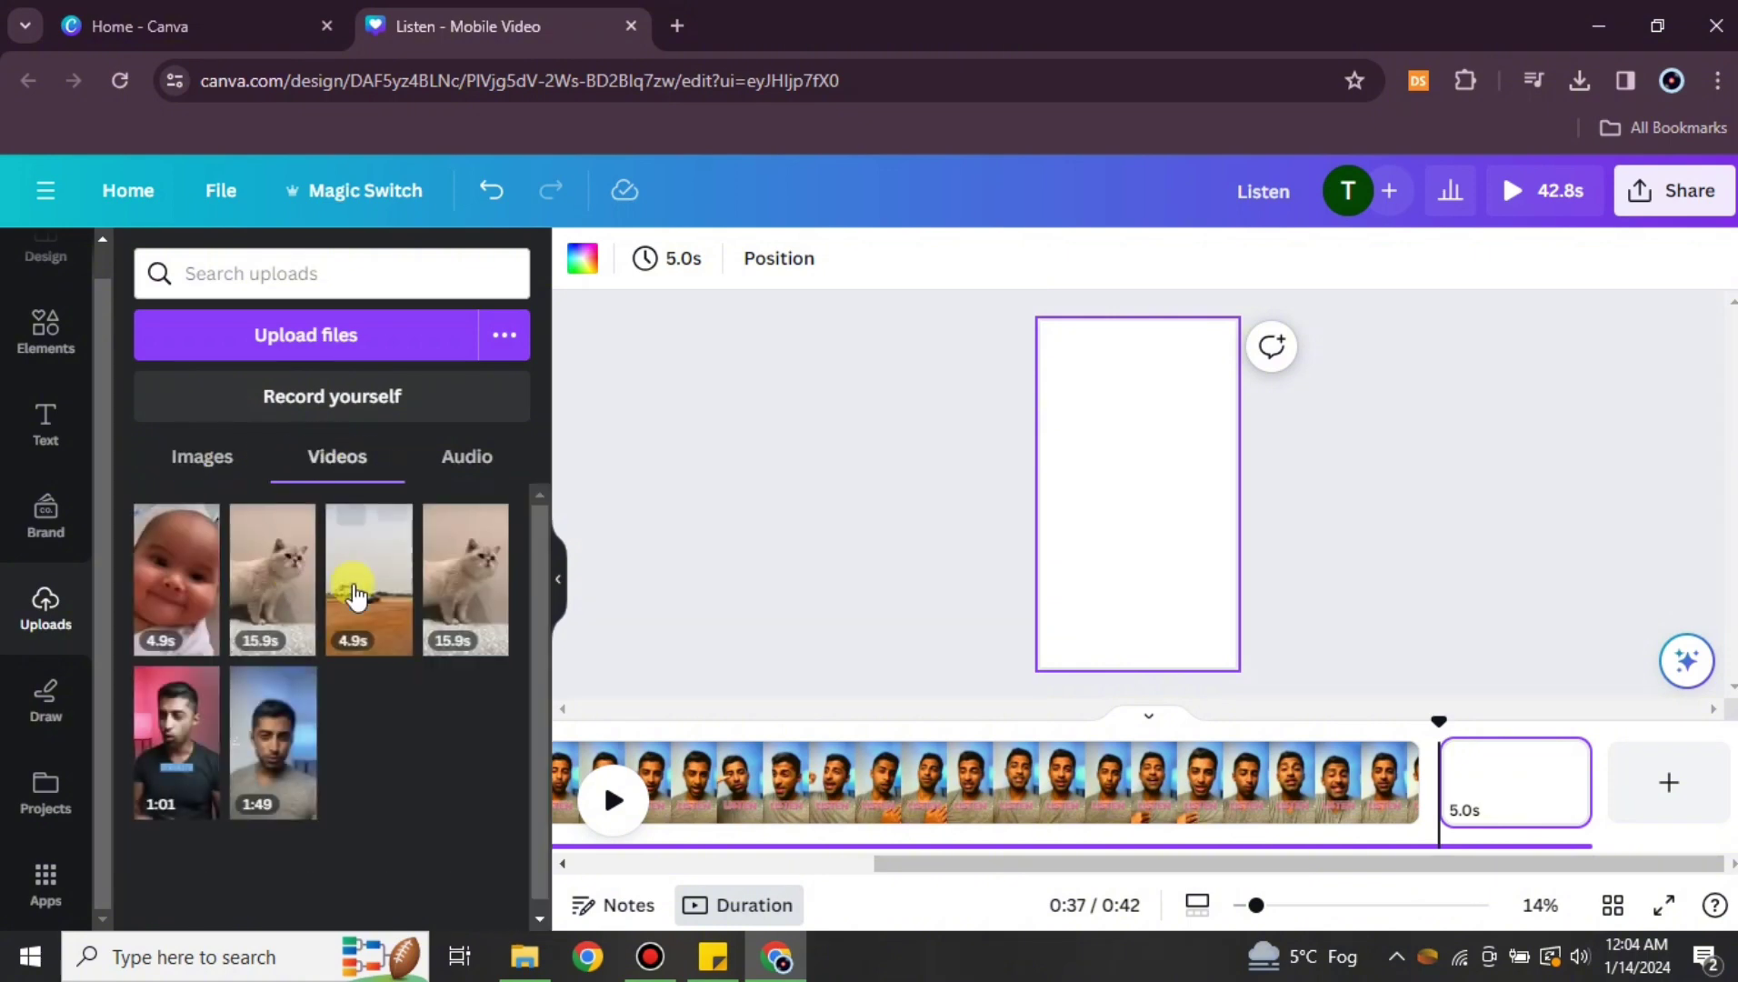
Search the elements library for 'reel'.
left_click(57, 341)
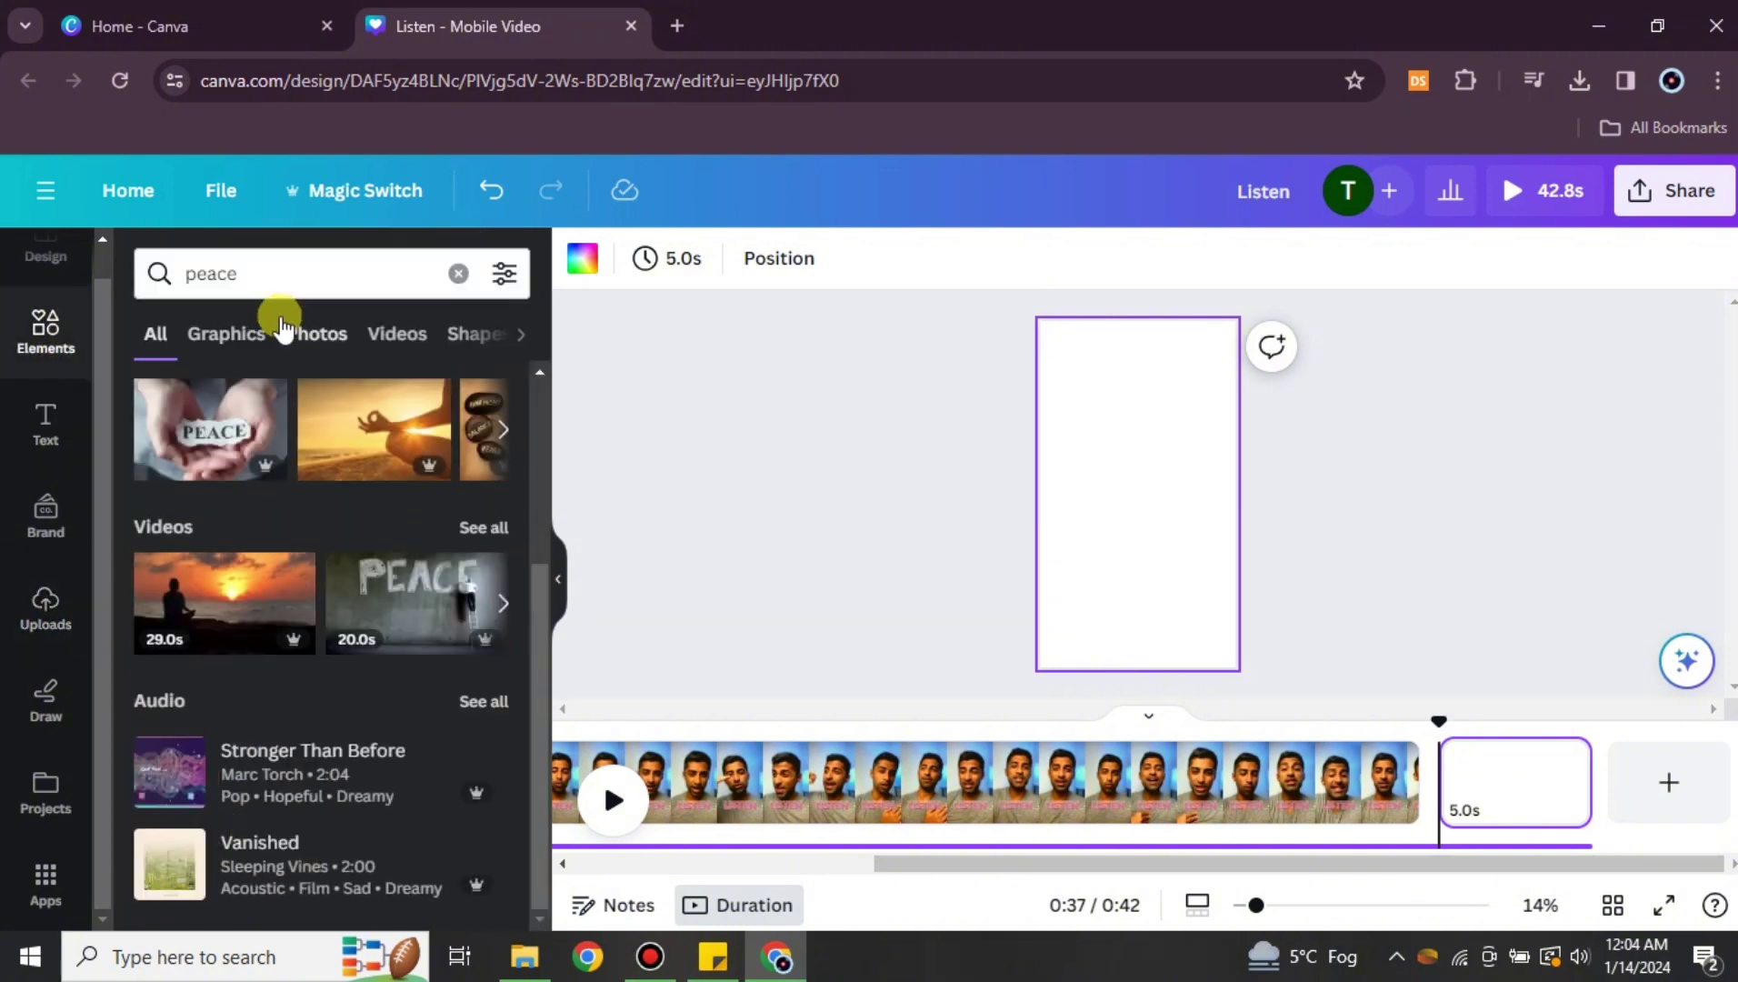
left_click(303, 270)
key("BackSpace")
key("BackSpace")
key("BackSpace")
key("BackSpace")
key("BackSpace")
type("reel")
key("Return")
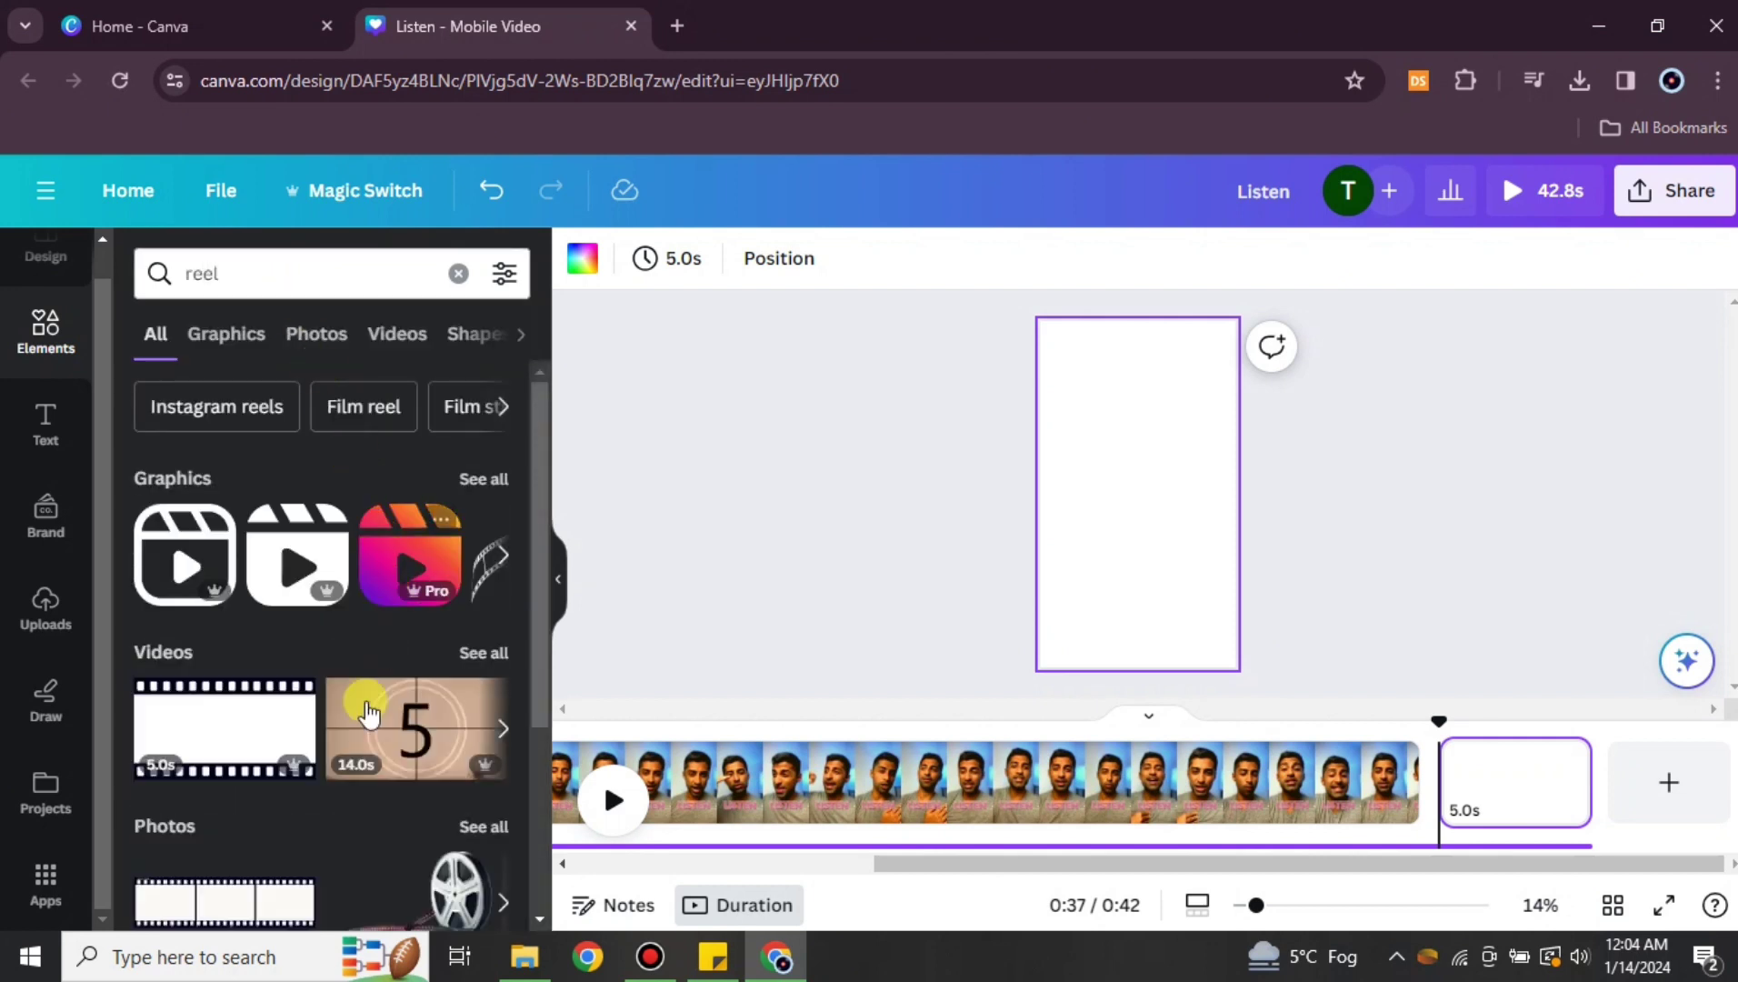
Place the sunset-over-water video on page 2 and enlarge it to fill the vertical frame.
left_click(489, 652)
scroll(364, 709, "down", 2)
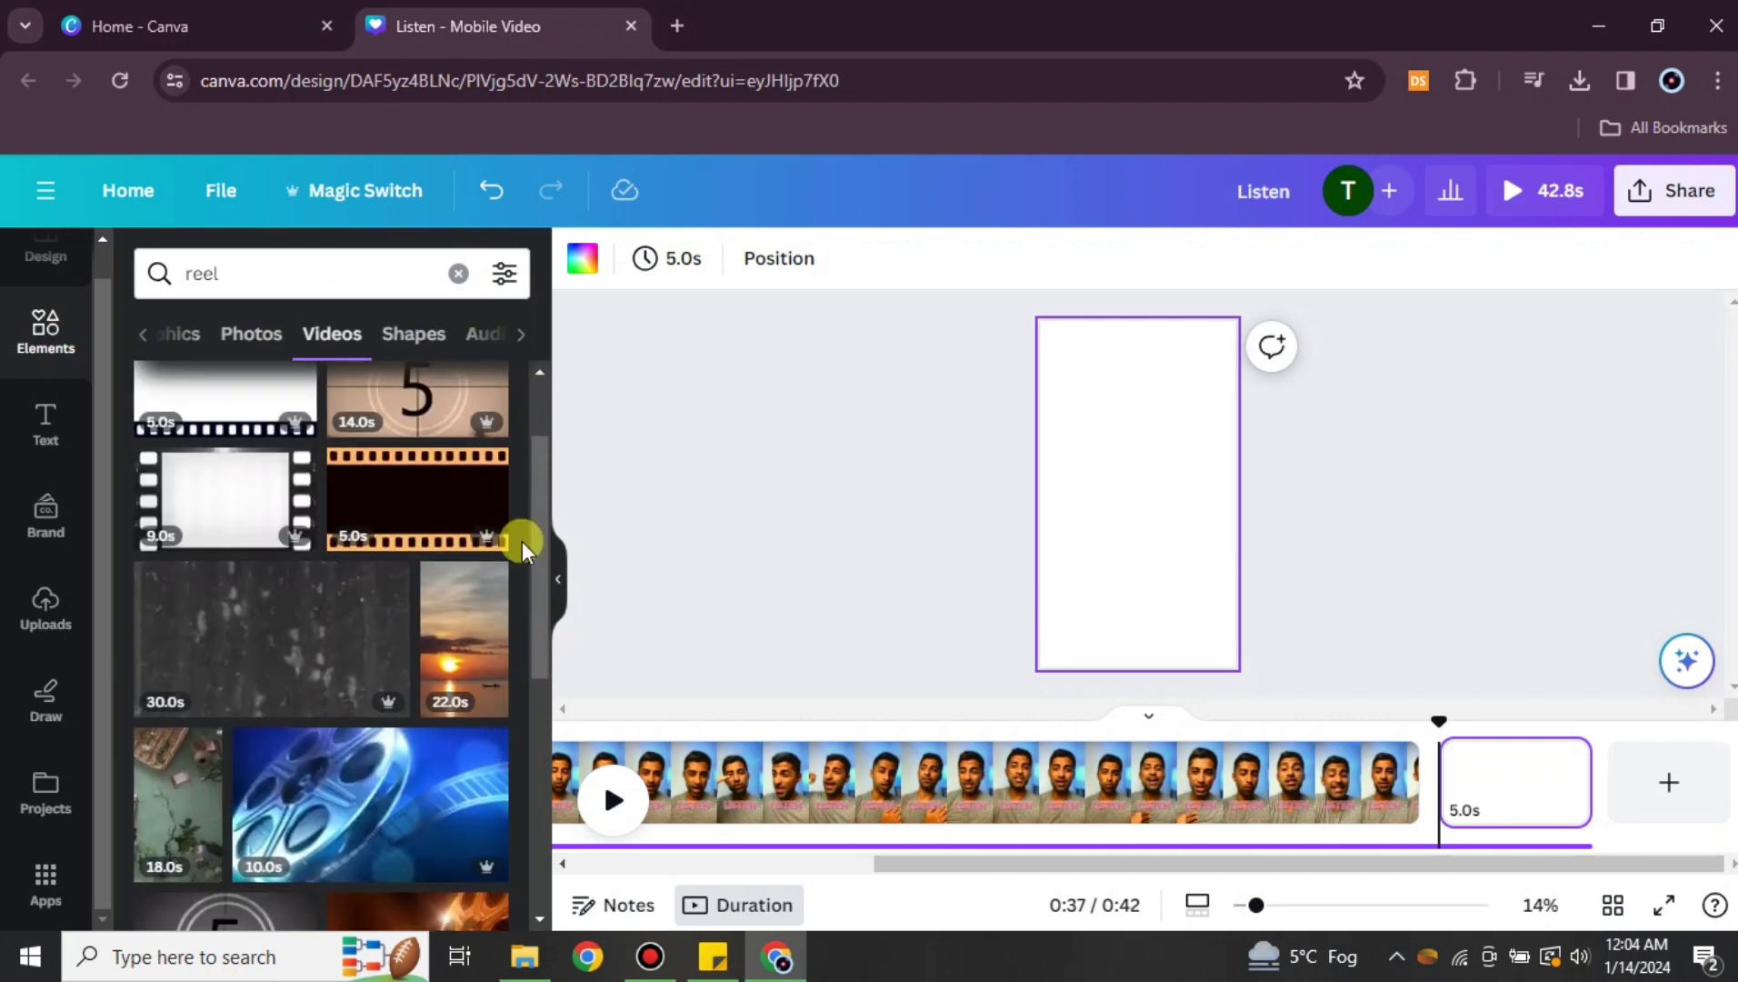
left_click_drag(489, 639, 1073, 533)
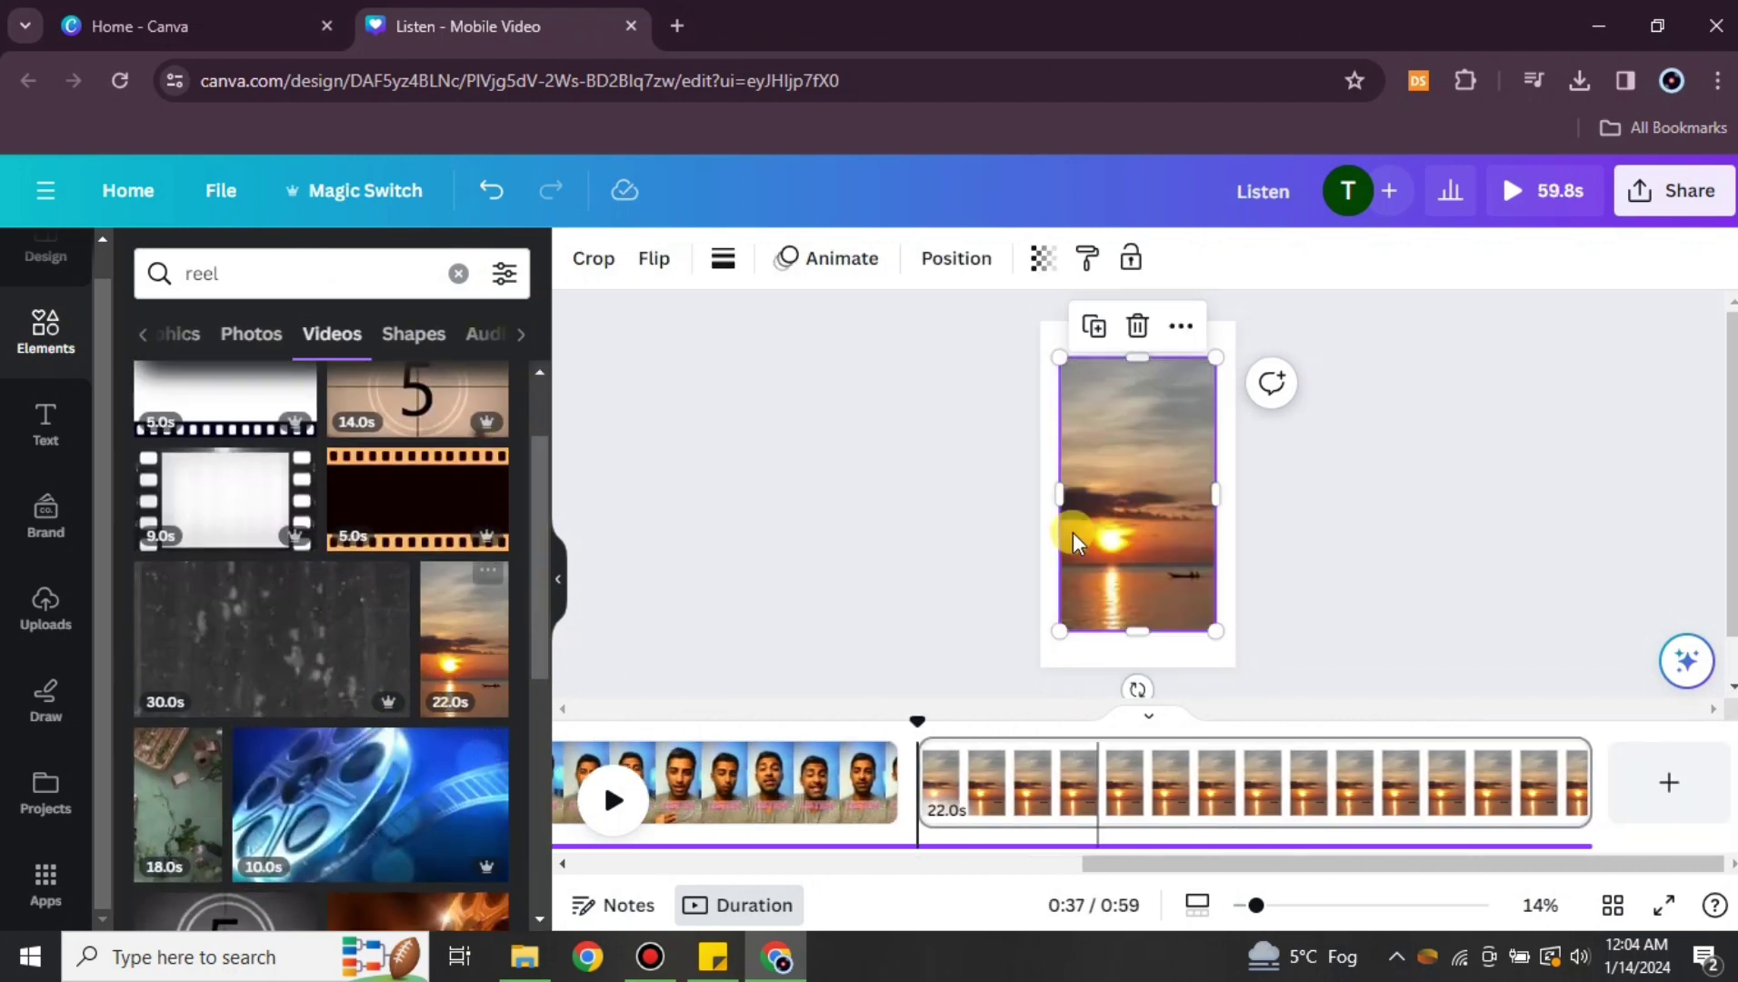
left_click(1114, 545)
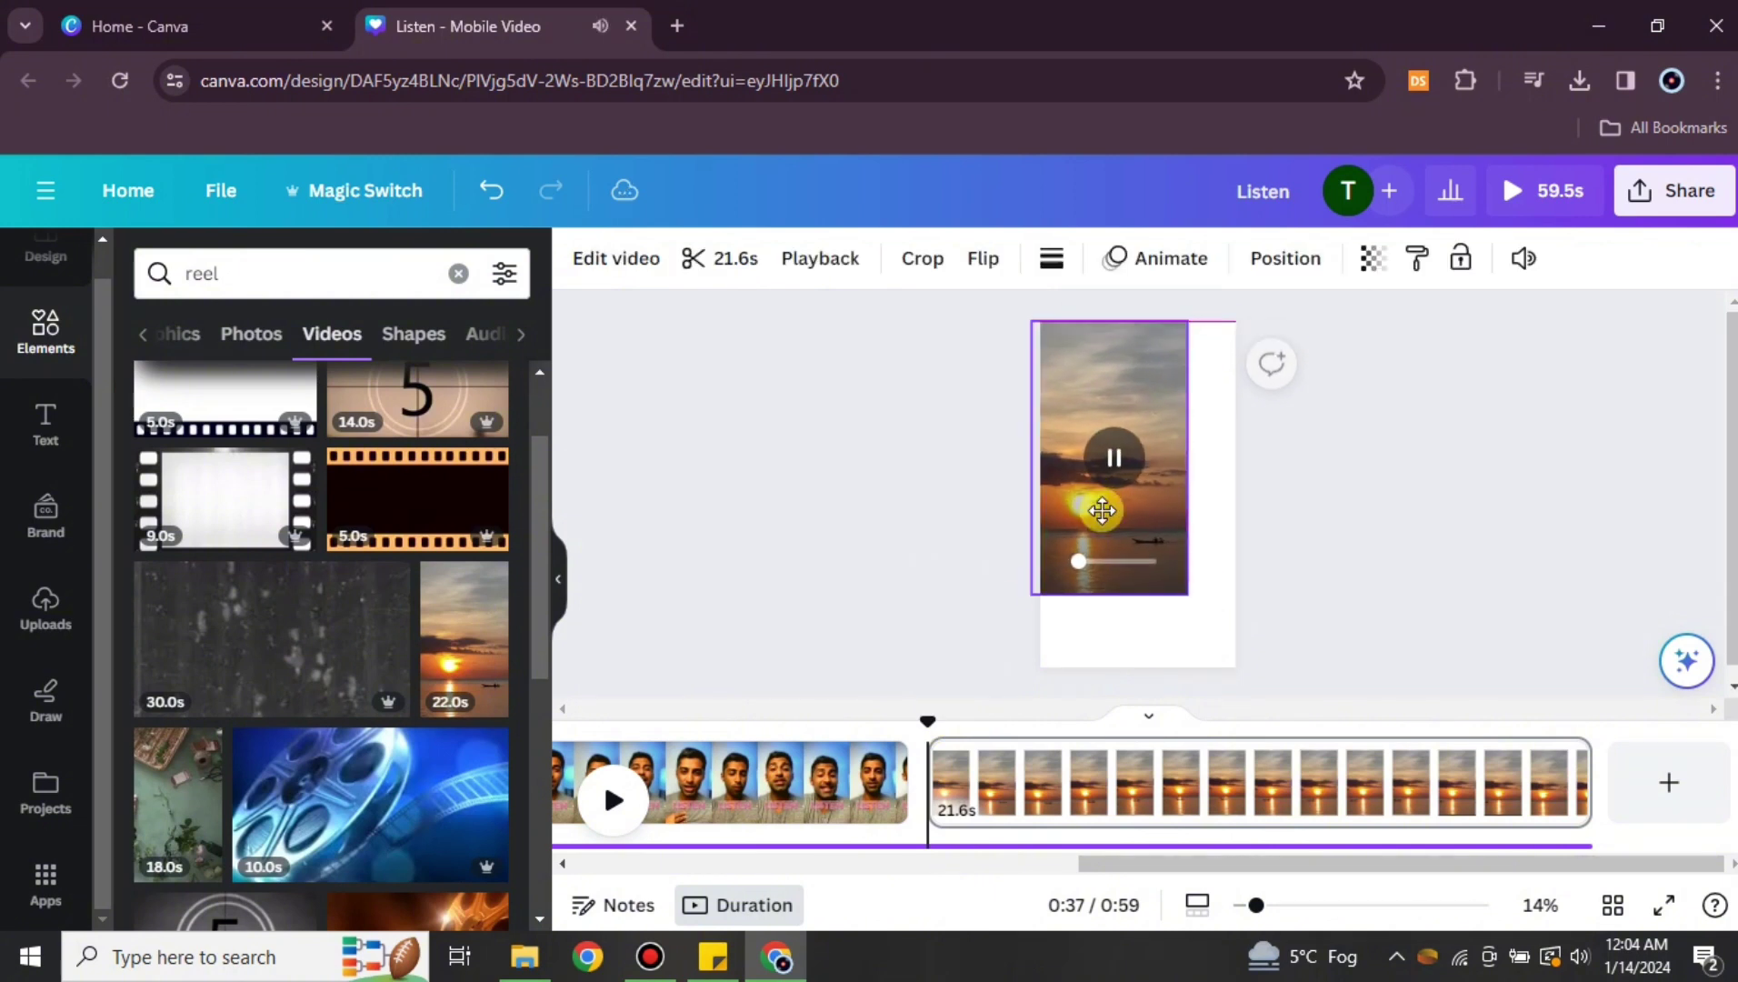
left_click_drag(1198, 596, 1207, 659)
Play from near the talking video's end into the 21.6 s sunset clip to check it.
left_click(811, 764)
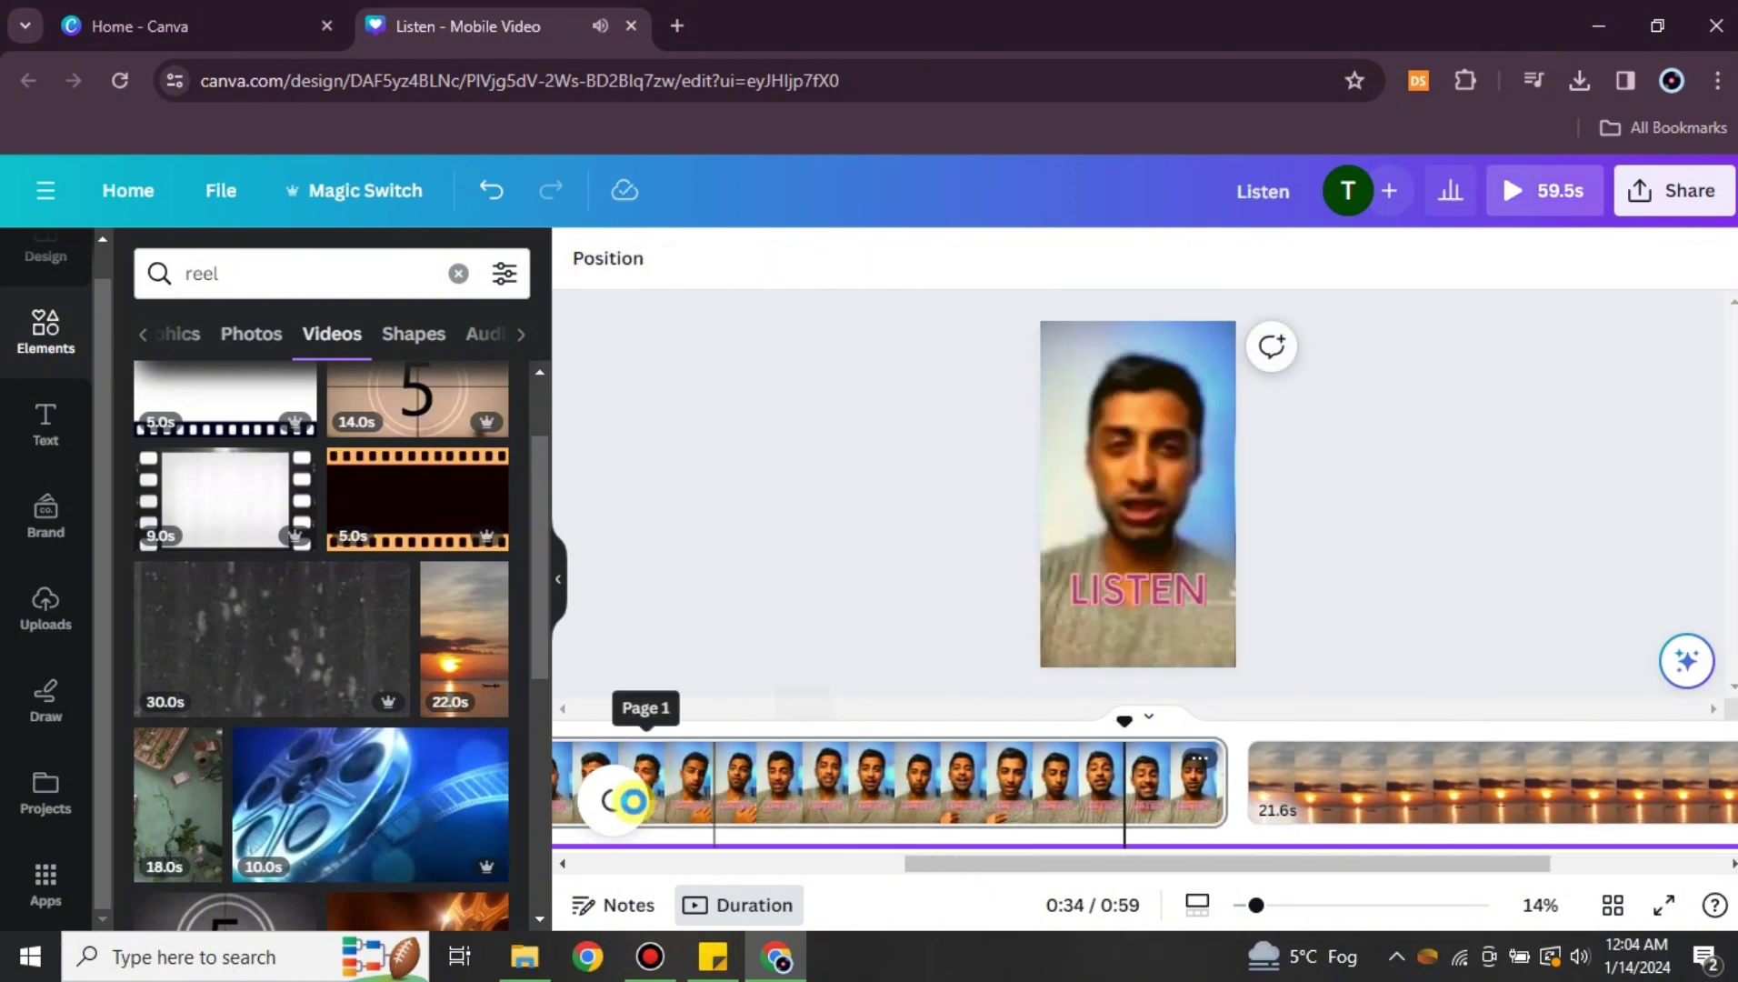
left_click(607, 801)
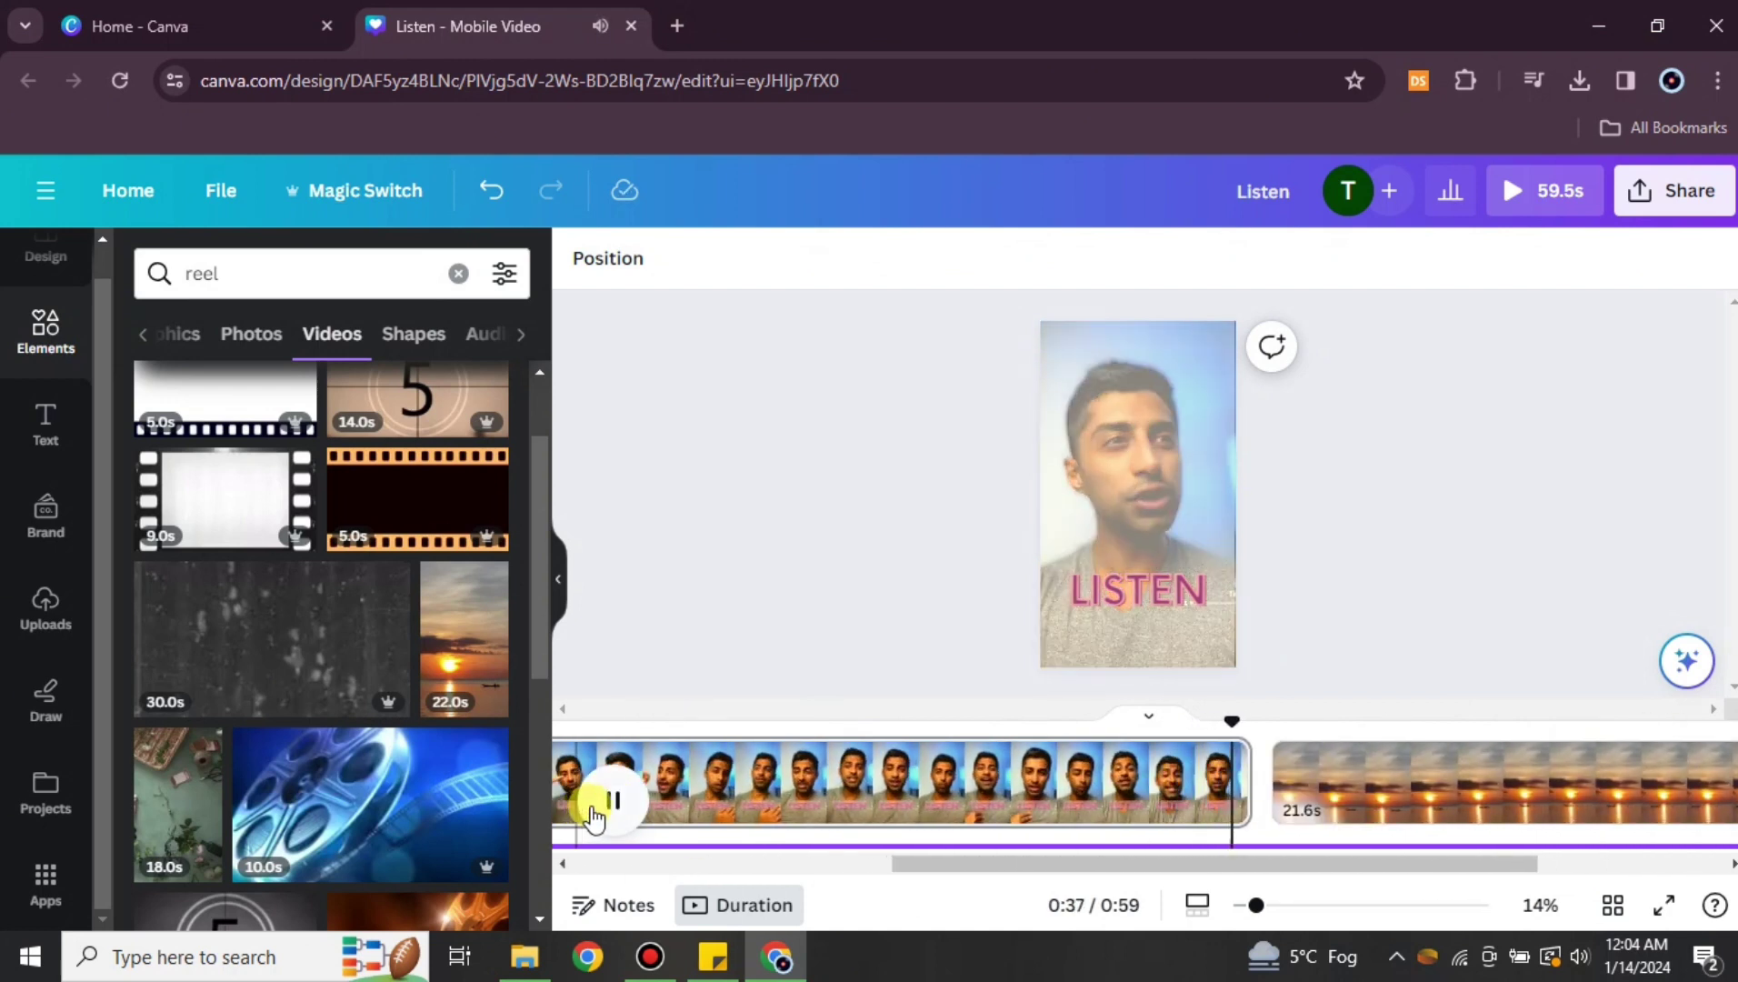
left_click(607, 804)
left_click(918, 780)
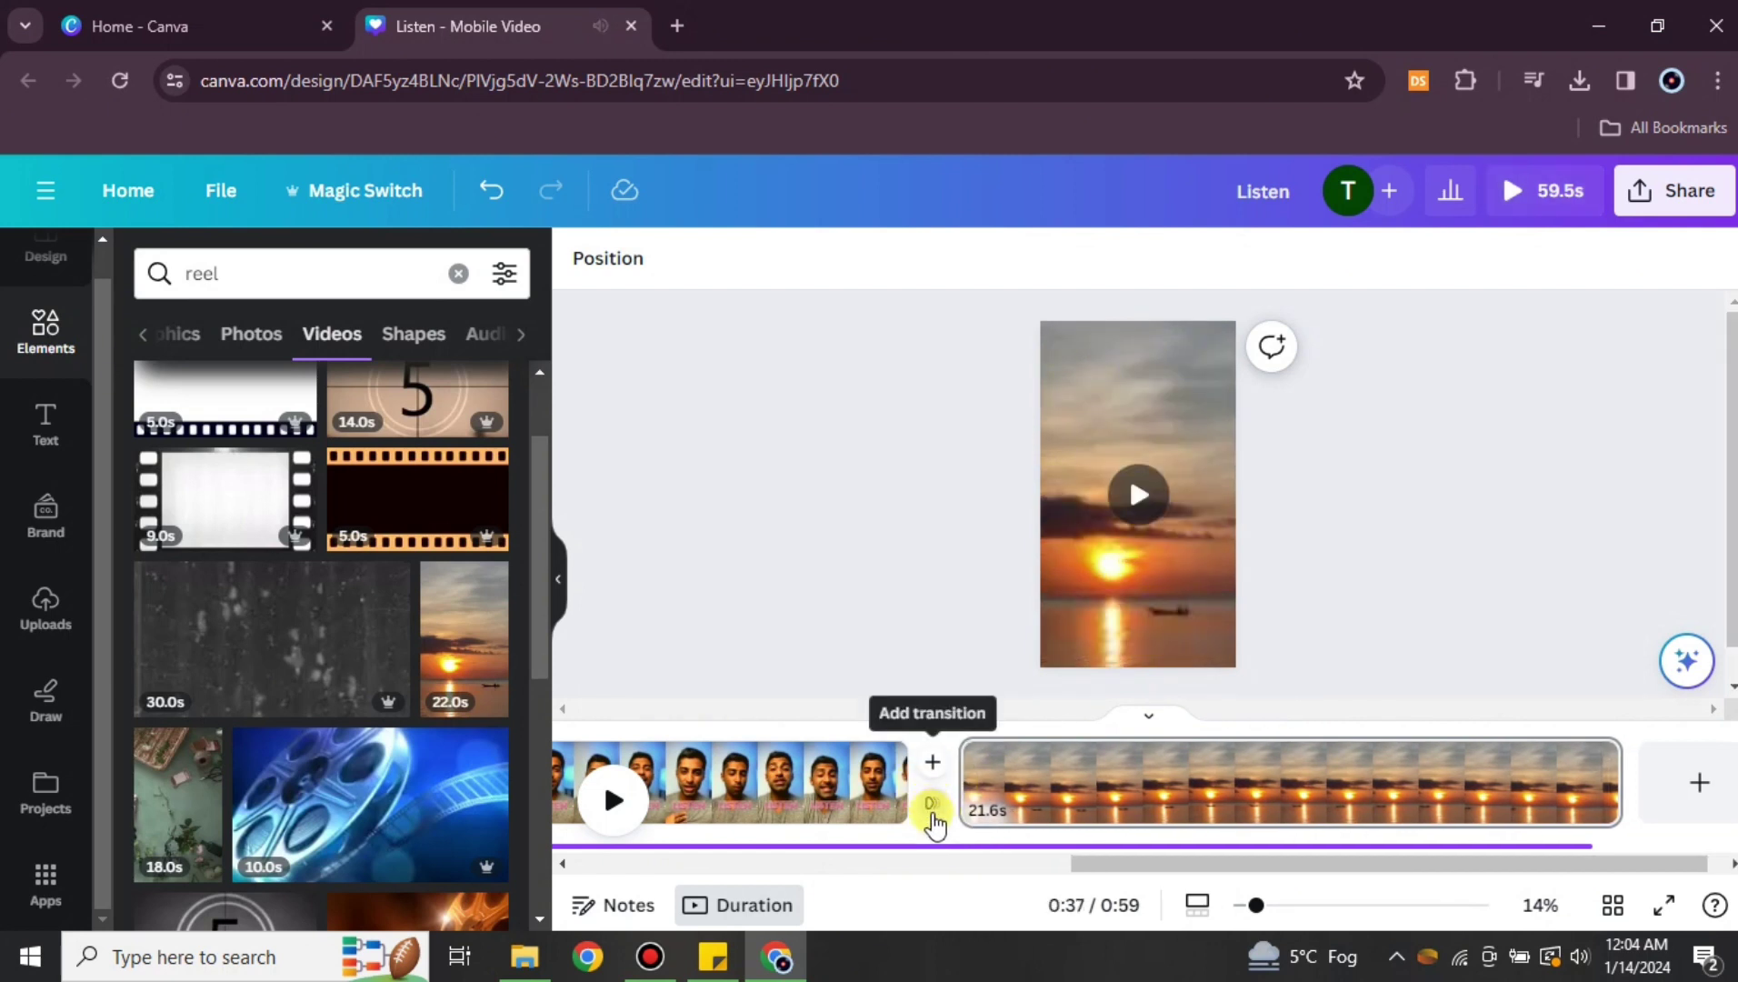
Add a Circle Wipe transition between the talking video and the sunset clip.
left_click(934, 807)
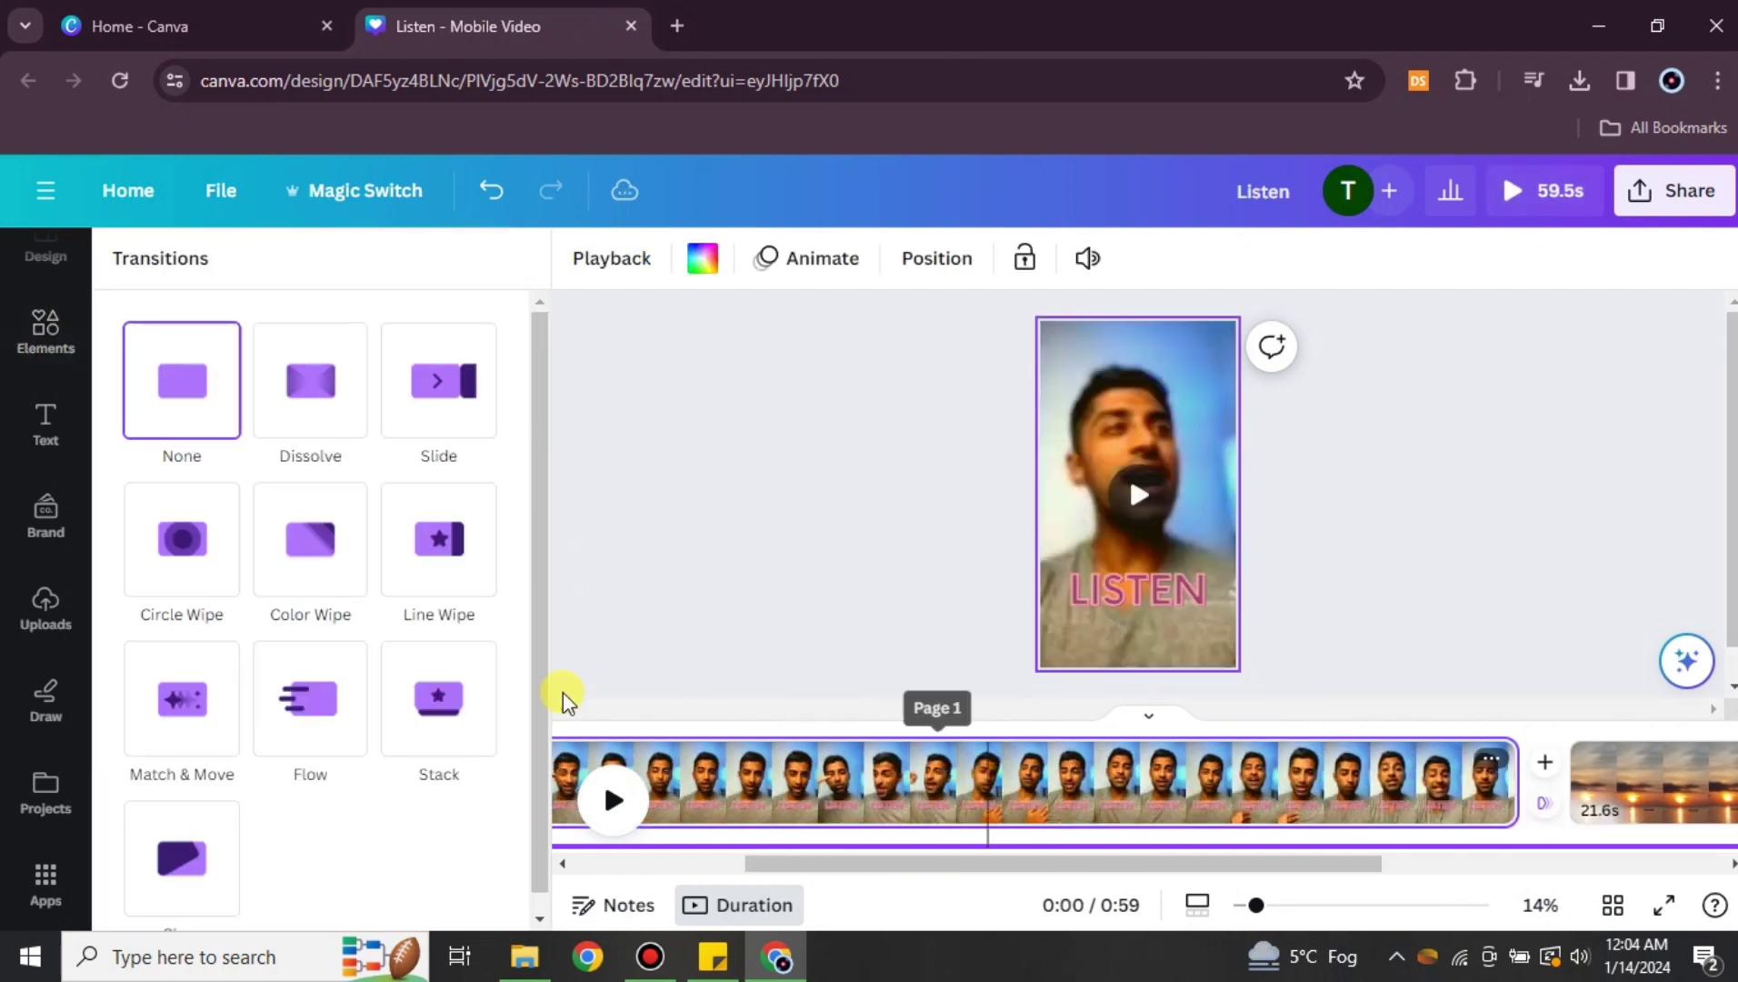
left_click(191, 563)
left_click(812, 563)
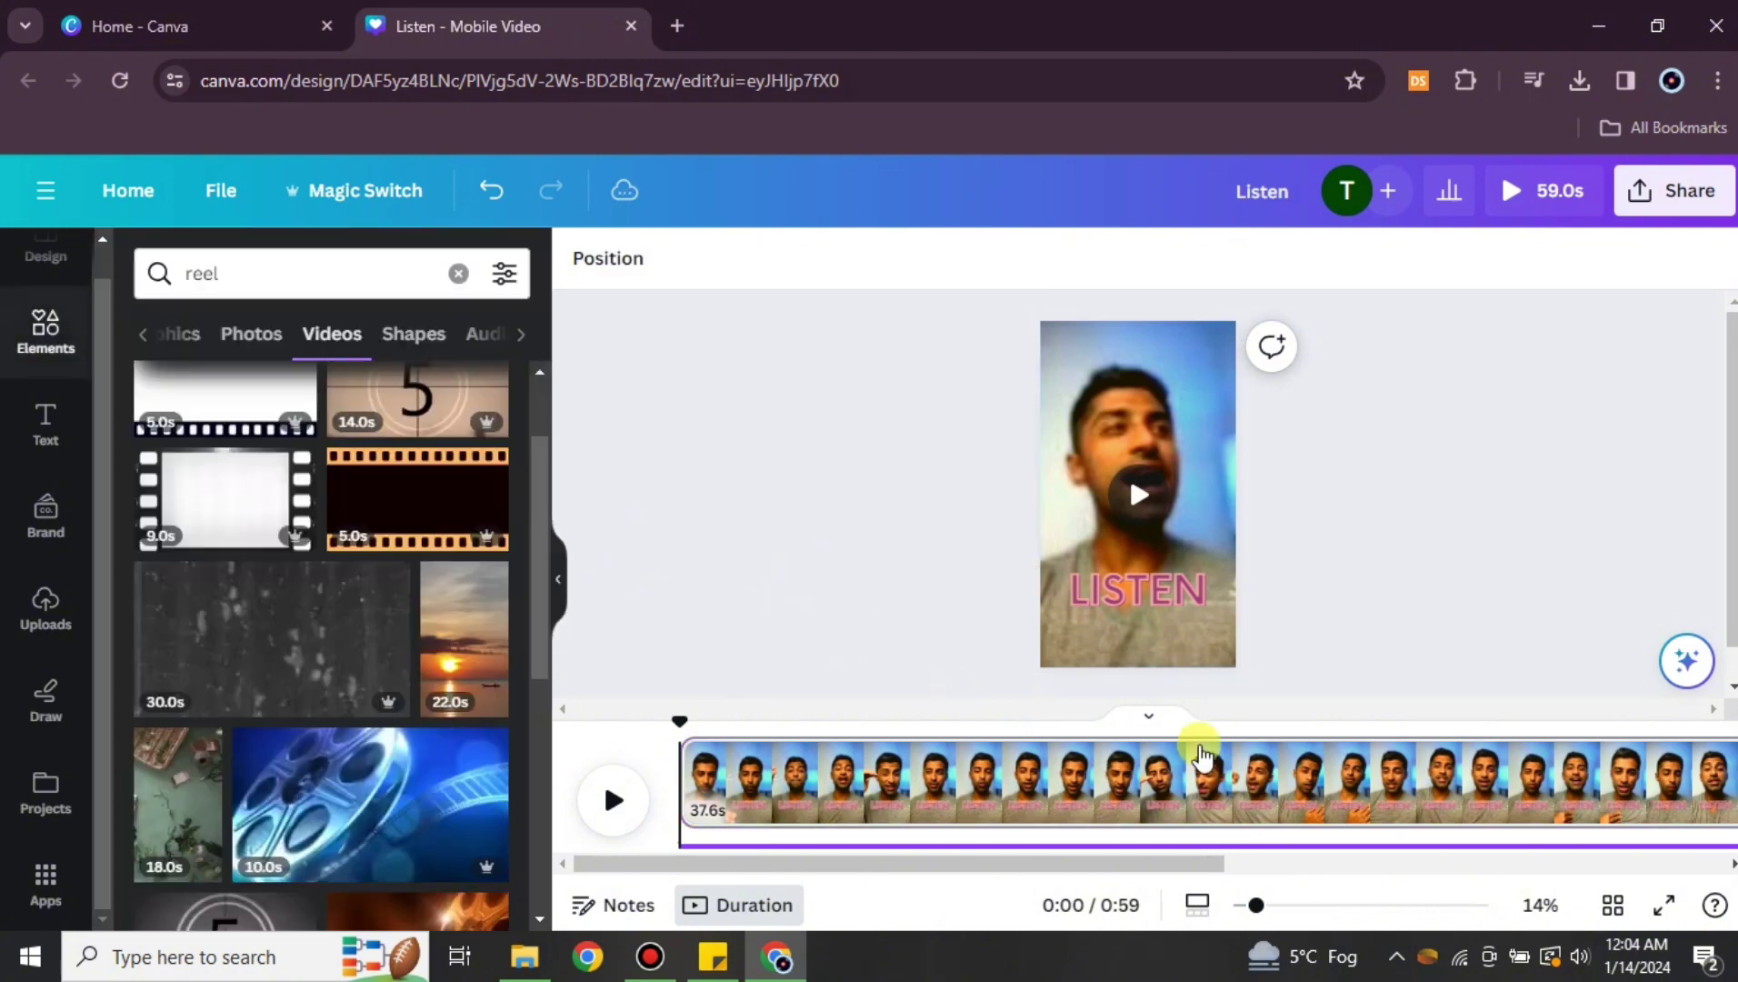
Preview the Circle Wipe by playing the timeline across the clip boundary.
left_click(1596, 849)
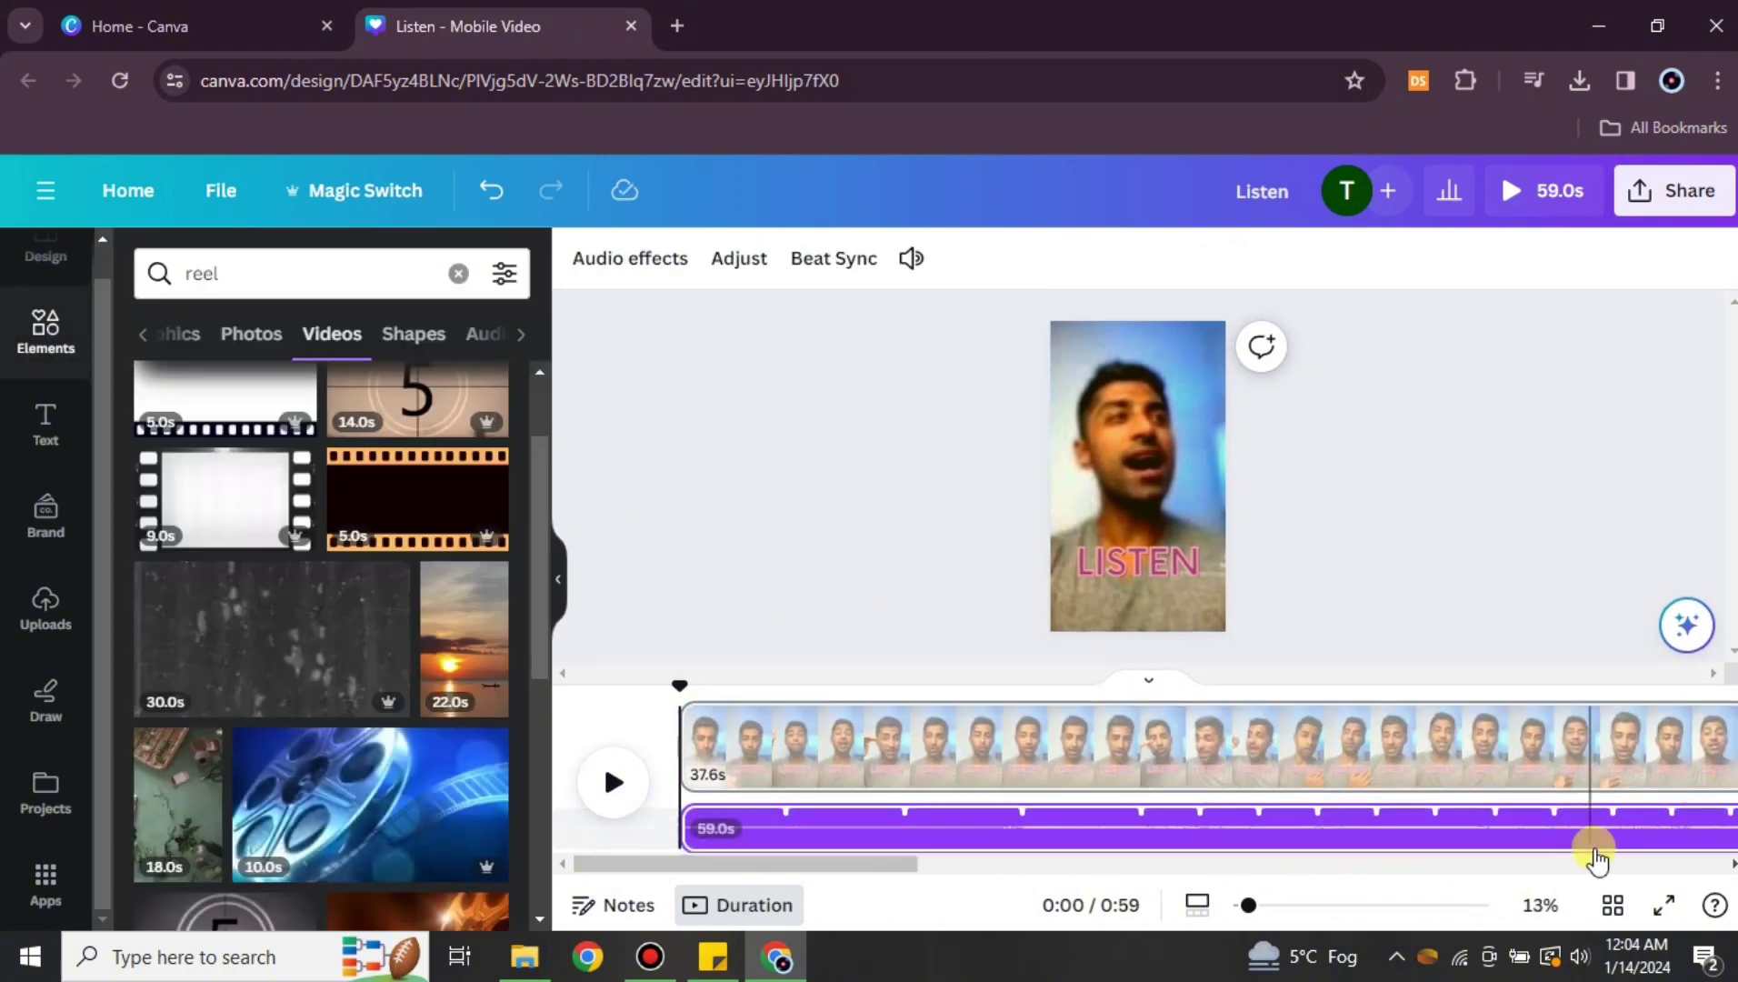
left_click(1636, 768)
left_click_drag(1137, 868, 1417, 869)
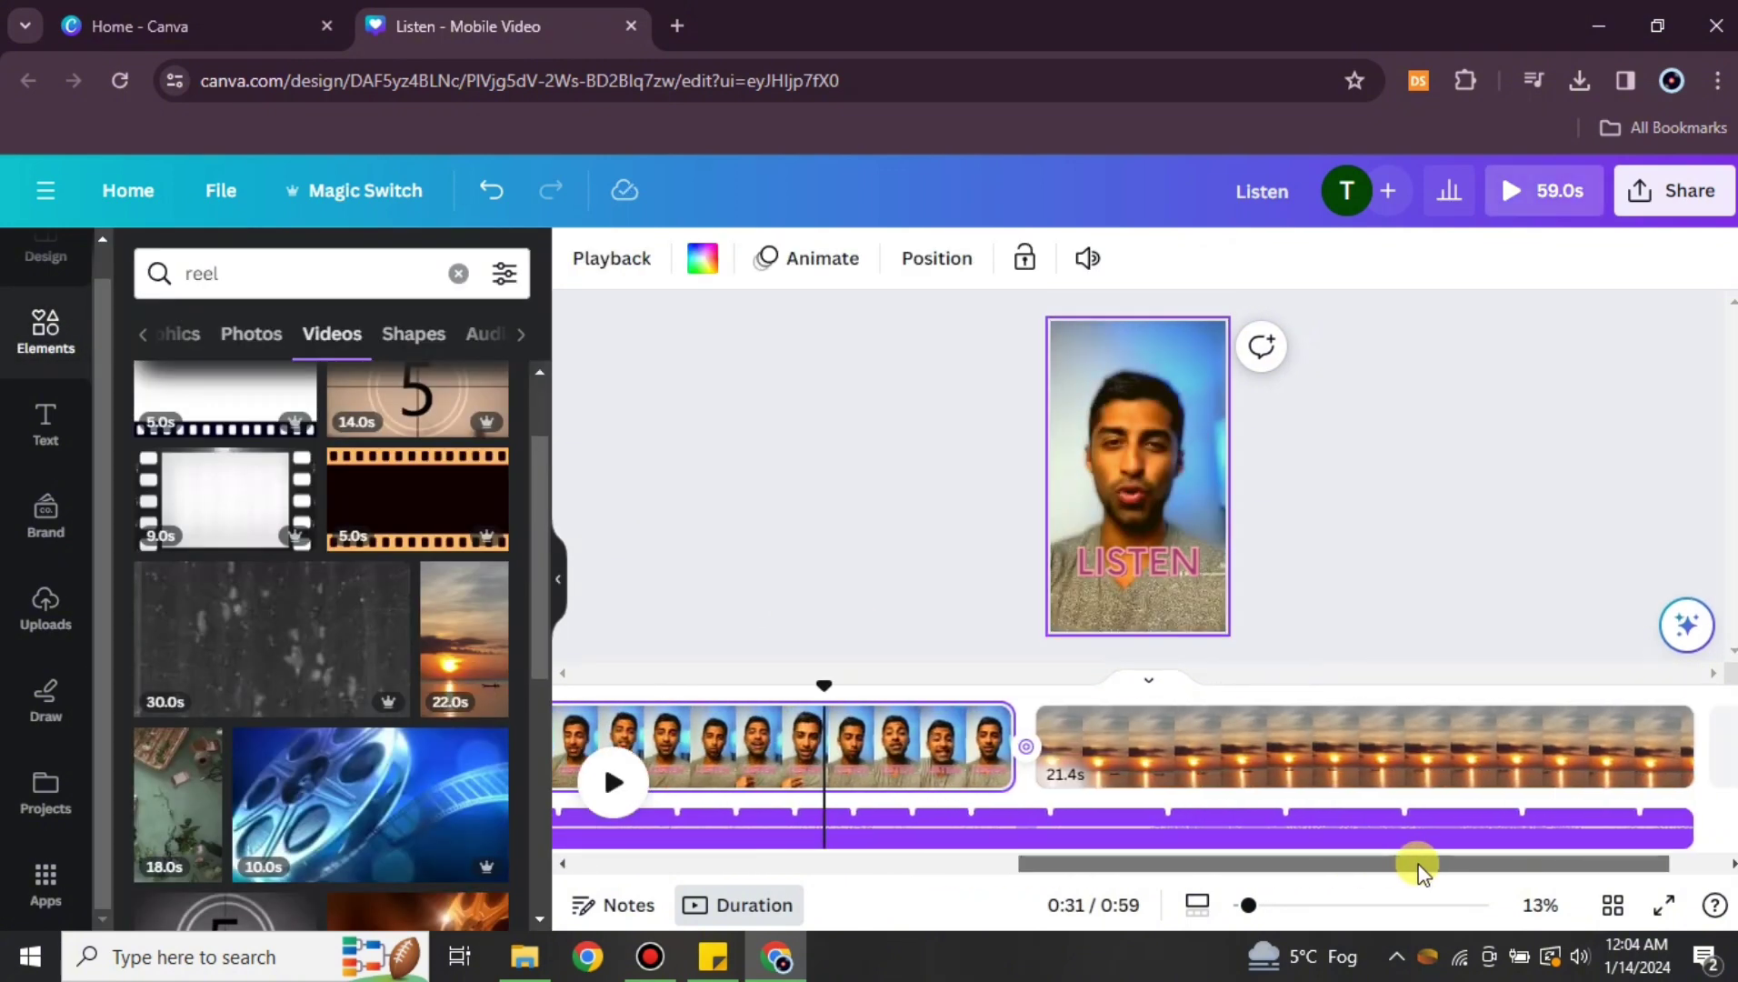
left_click(943, 738)
left_click(609, 784)
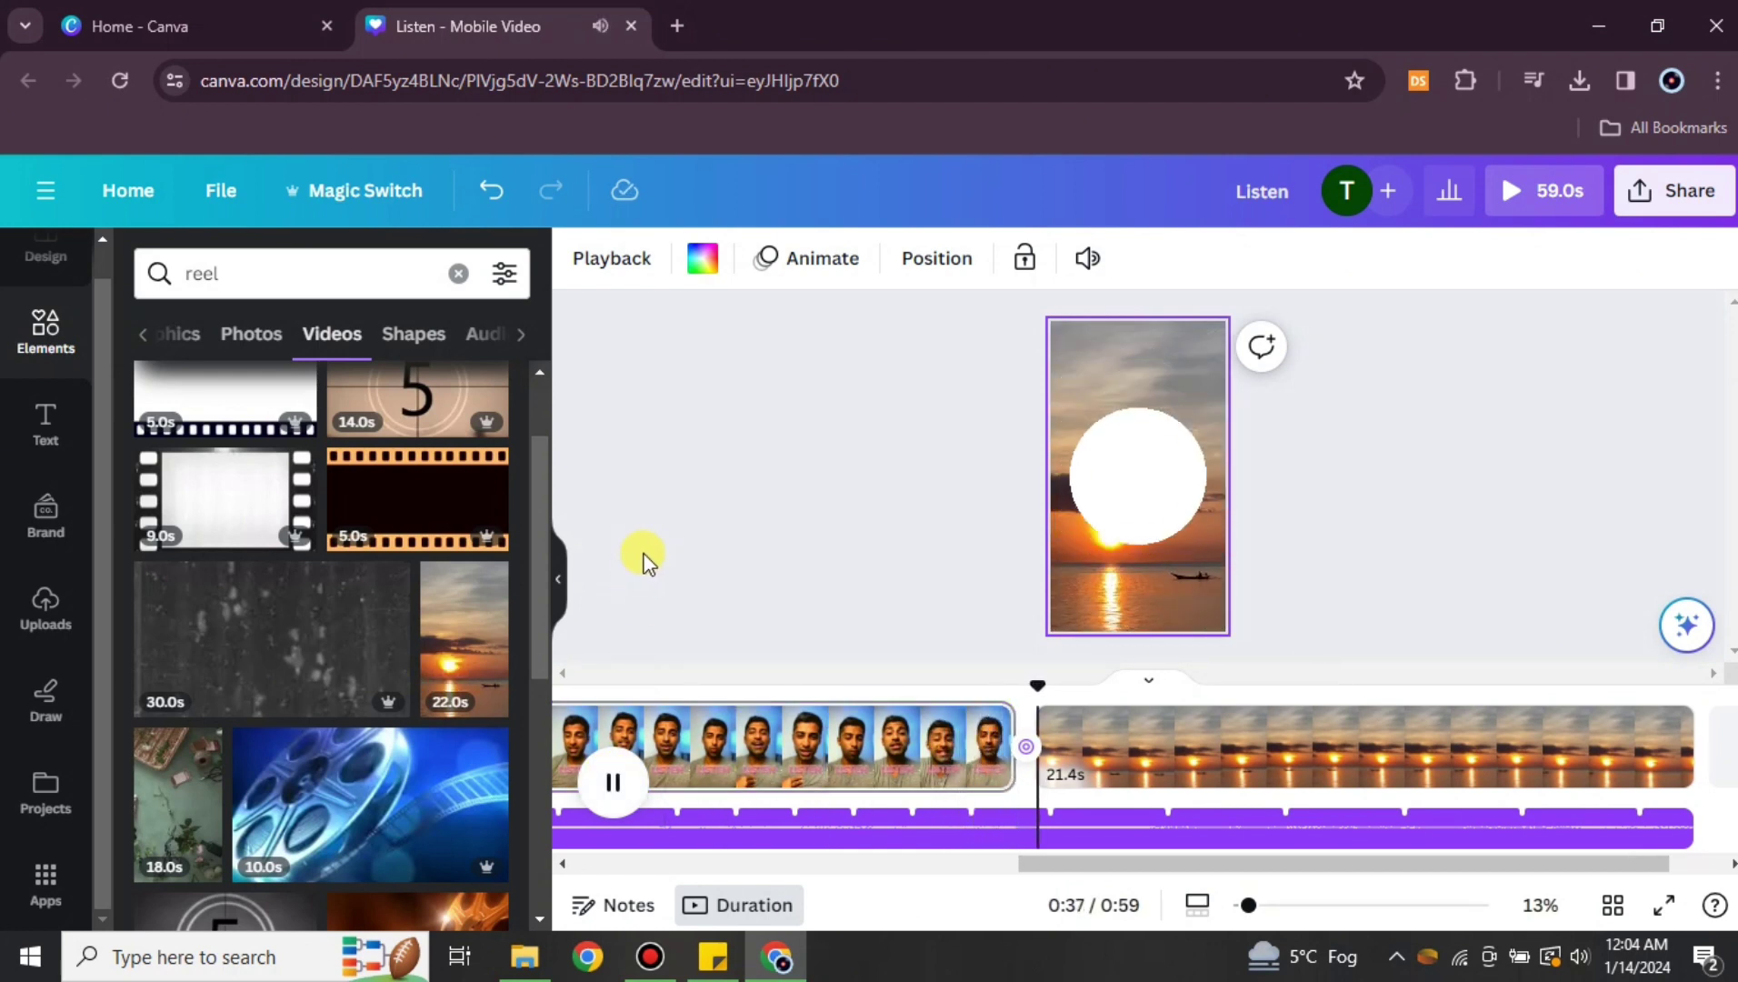
left_click(625, 800)
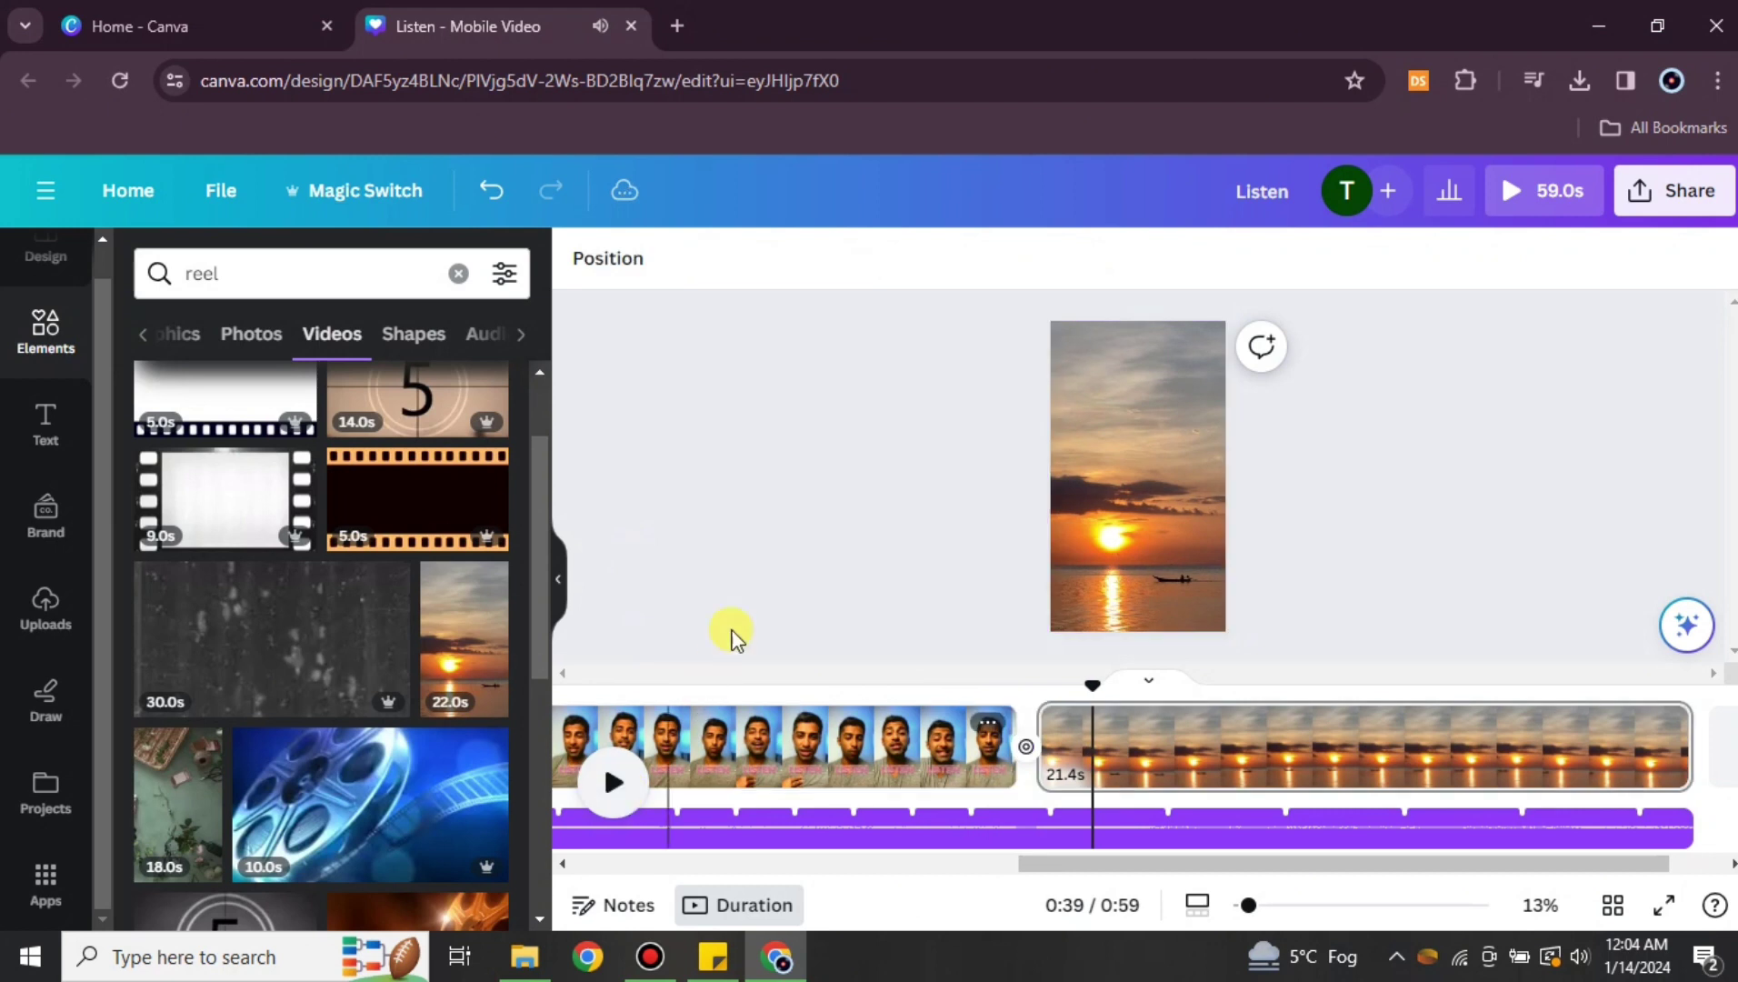